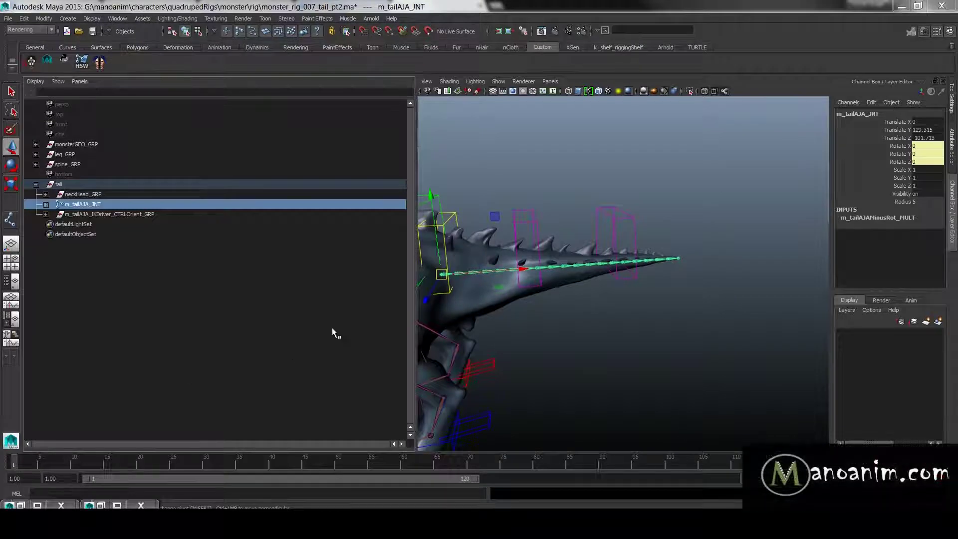
- Duplicate the m_tailAJA_JNT chain and unparent the copy from the tail group to the world level
{"action": "left_click_drag", "start_coordinate": [586, 313], "coordinate": [574, 305], "text": "alt"}
{"action": "middle_click_drag", "start_coordinate": [618, 283], "coordinate": [708, 278], "text": "alt"}
{"action": "scroll", "coordinate": [708, 278], "scroll_direction": "up", "scroll_amount": 3}
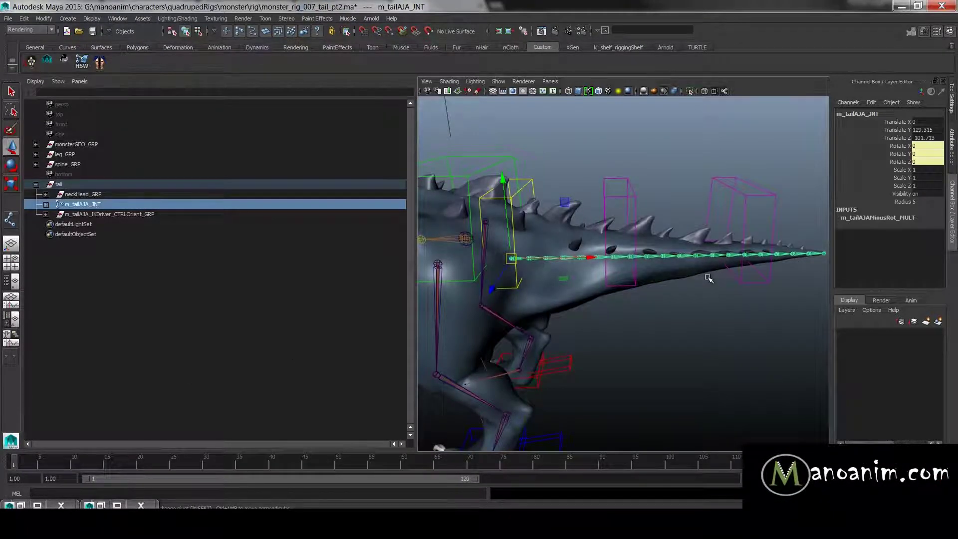
{"action": "key", "text": "ctrl+d"}
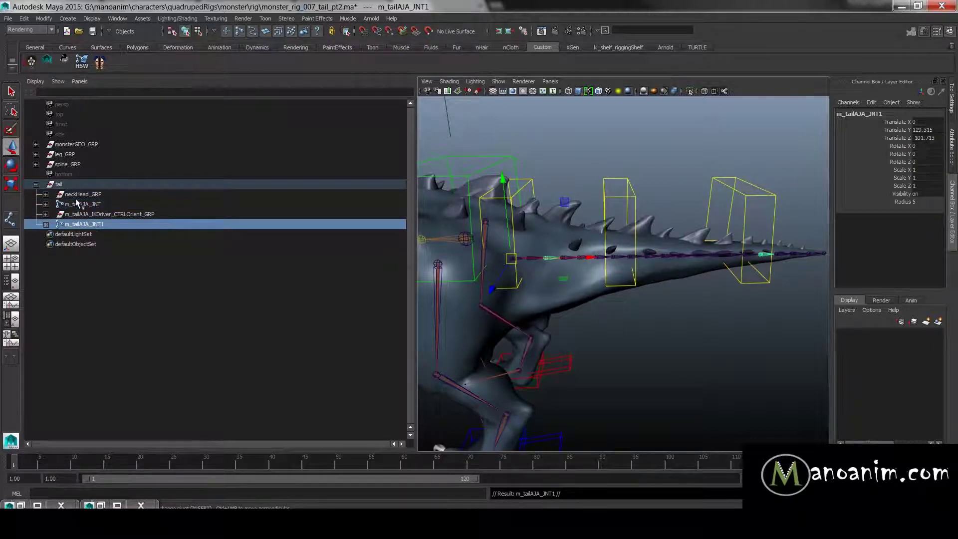
{"action": "key", "text": "shift+p"}
{"action": "left_click", "coordinate": [35, 184]}
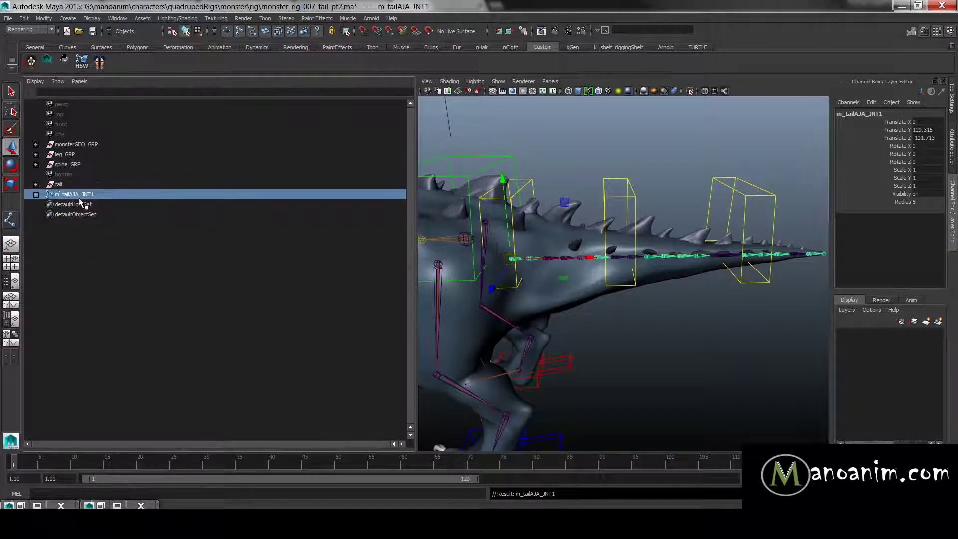
- Set the radius of every joint in the duplicated m_tailAJA_JNT1 chain to 13.1
{"action": "left_click_drag", "start_coordinate": [778, 215], "coordinate": [817, 207], "text": "alt"}
{"action": "left_click", "coordinate": [36, 195], "text": "shift"}
{"action": "left_click_drag", "start_coordinate": [106, 199], "coordinate": [270, 387]}
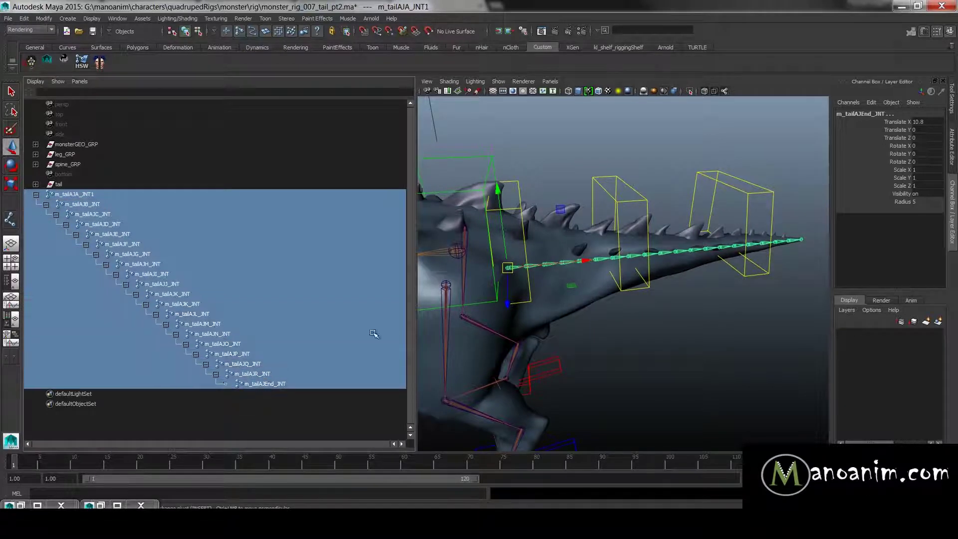
{"action": "left_click", "coordinate": [903, 202]}
{"action": "middle_click_drag", "start_coordinate": [649, 208], "coordinate": [690, 213]}
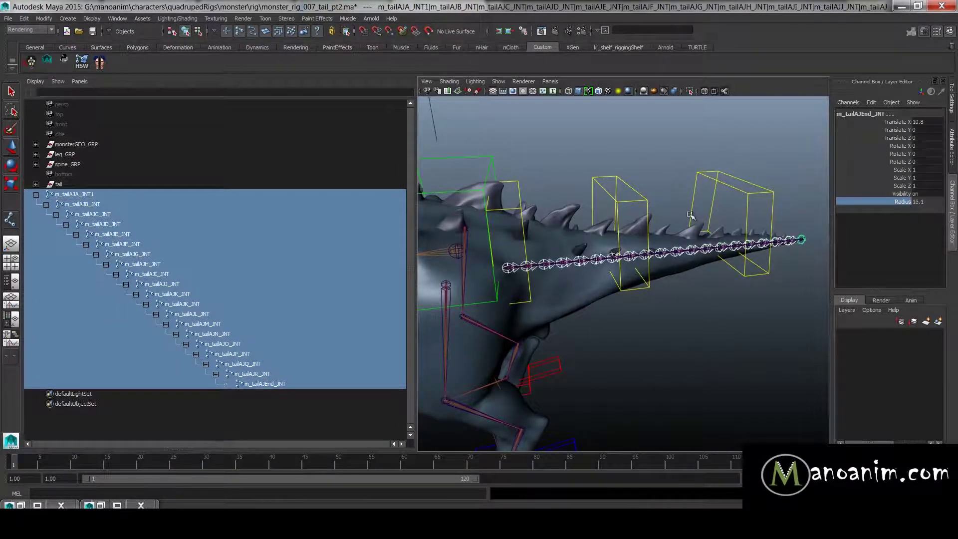
{"action": "left_click_drag", "start_coordinate": [613, 199], "coordinate": [554, 199], "text": "alt"}
{"action": "left_click", "coordinate": [75, 194]}
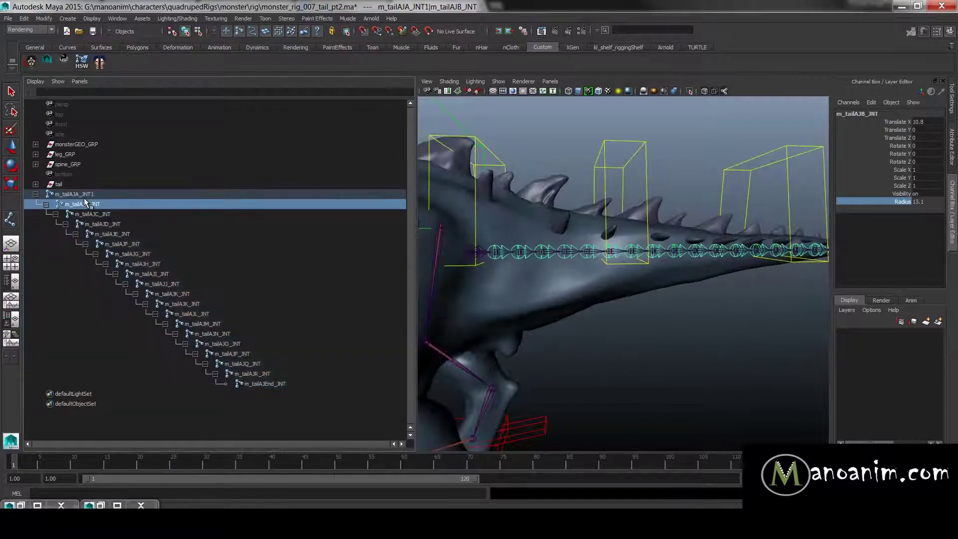
{"action": "left_click", "coordinate": [36, 194]}
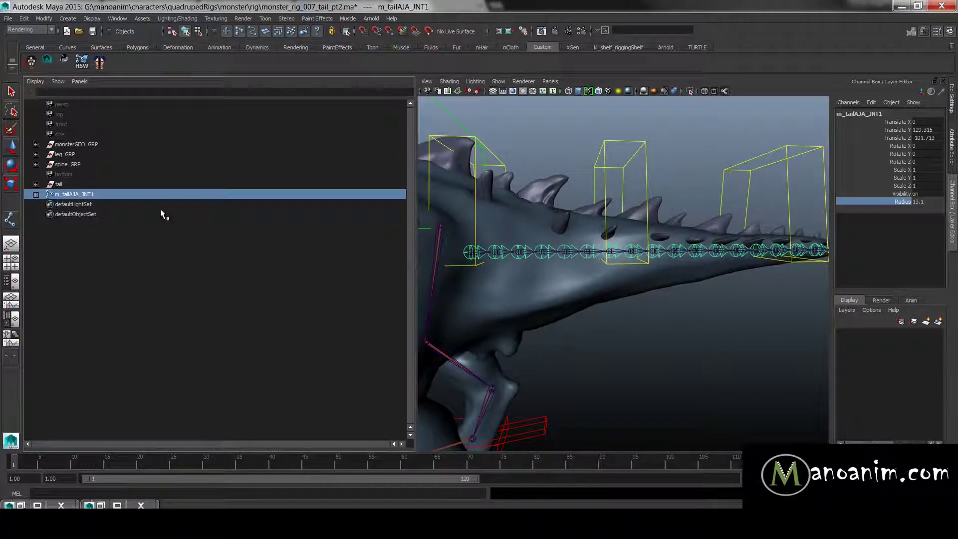
- Try to replace JNT with IK_JNT in the names of the m_tailAJA_JNT1 hierarchy, and undo the replacement
{"action": "left_click_drag", "start_coordinate": [635, 244], "coordinate": [572, 255], "text": "alt"}
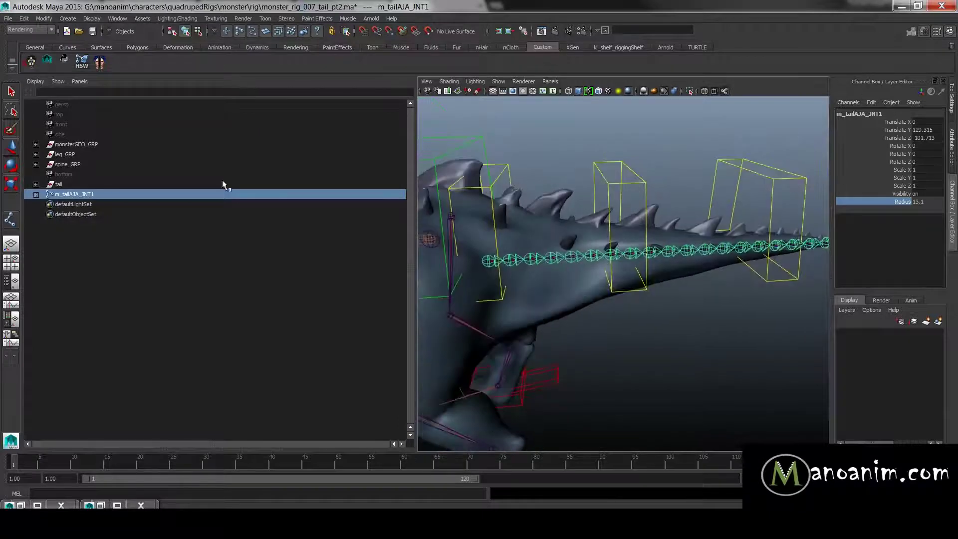
{"action": "left_click", "coordinate": [35, 195], "text": "shift"}
{"action": "key", "text": "space"}
{"action": "left_click_drag", "start_coordinate": [560, 196], "coordinate": [594, 312]}
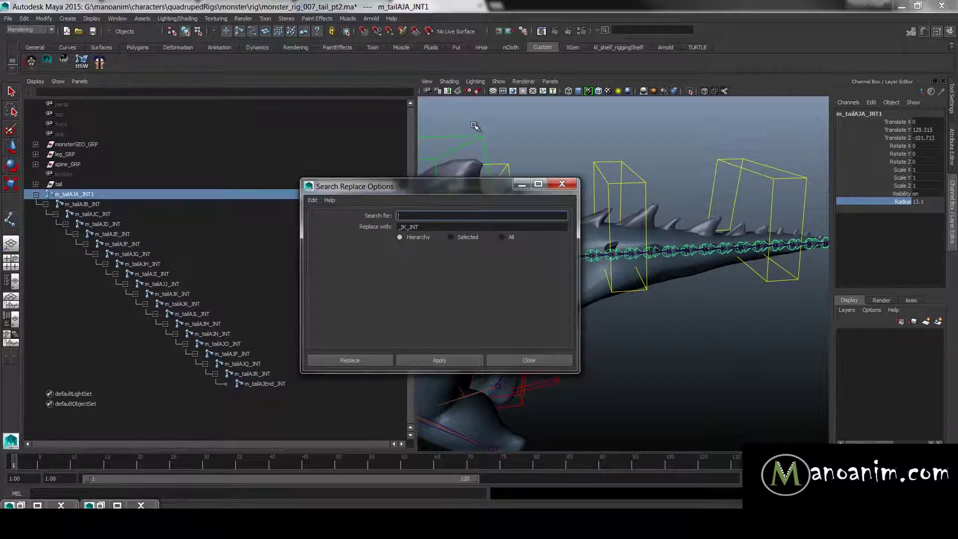
{"action": "key", "text": "Tab"}
{"action": "type", "text": "I"}
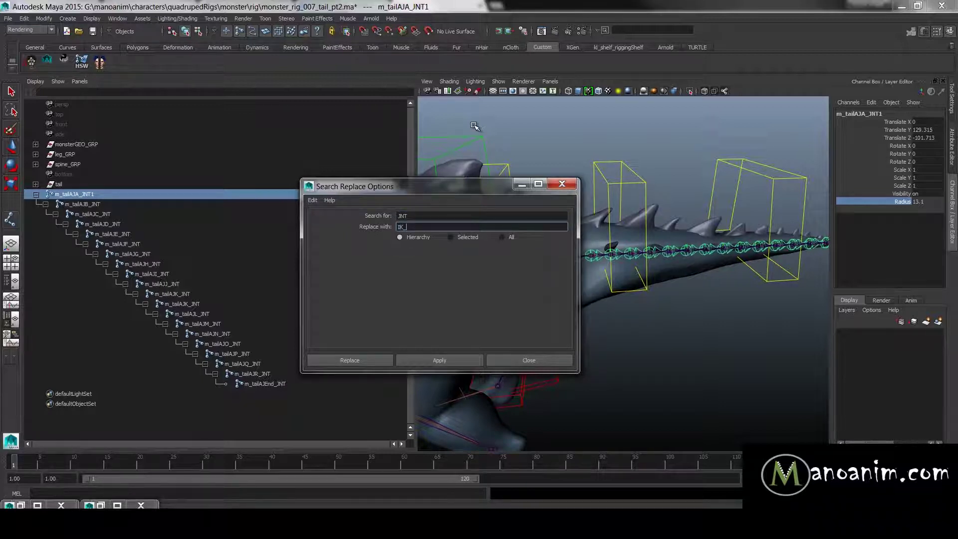
{"action": "type", "text": "IK_JNT"}
{"action": "left_click", "coordinate": [454, 362]}
{"action": "left_click", "coordinate": [529, 360]}
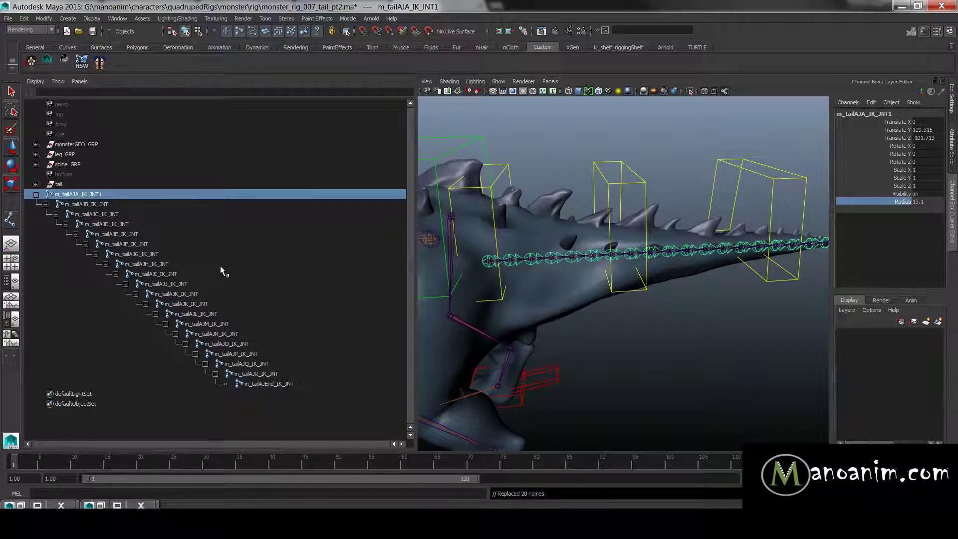
{"action": "key", "text": "ctrl+z"}
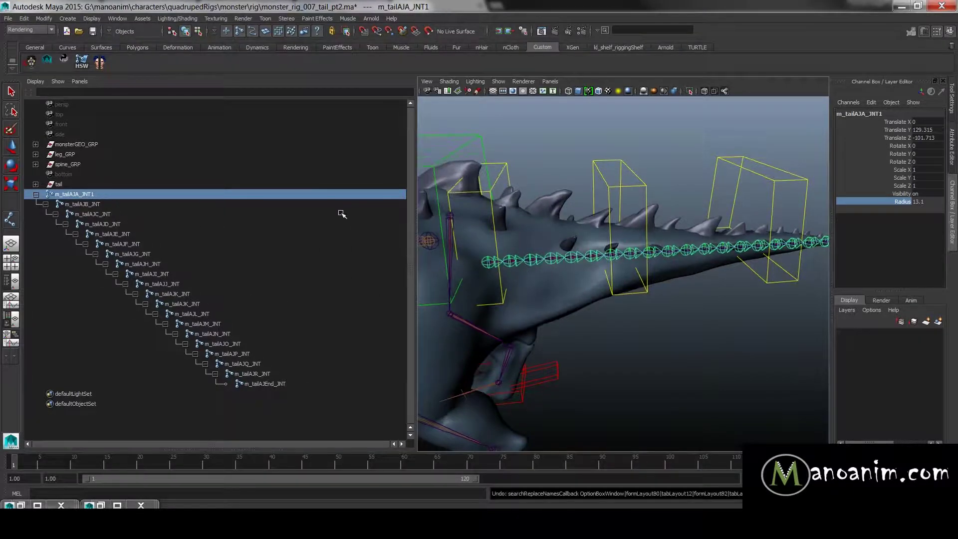
- Search and replace JNT with IK_JNT throughout the m_tailAJA_JNT1 hierarchy
{"action": "key", "text": "space"}
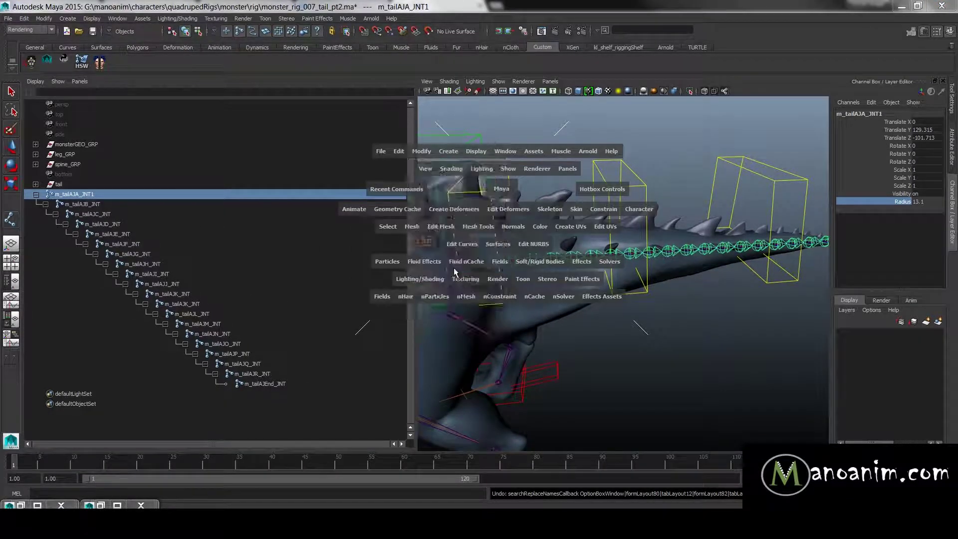
{"action": "left_click_drag", "start_coordinate": [403, 226], "coordinate": [459, 213]}
{"action": "key", "text": "BackSpace"}
{"action": "left_click", "coordinate": [433, 358]}
{"action": "left_click", "coordinate": [497, 357]}
- Rename the root of the new IK chain as m_tailAJA_IK_JNT and collapse its hierarchy
{"action": "double_click", "coordinate": [142, 196]}
{"action": "key", "text": "End"}
{"action": "key", "text": "BackSpace"}
{"action": "key", "text": "Return"}
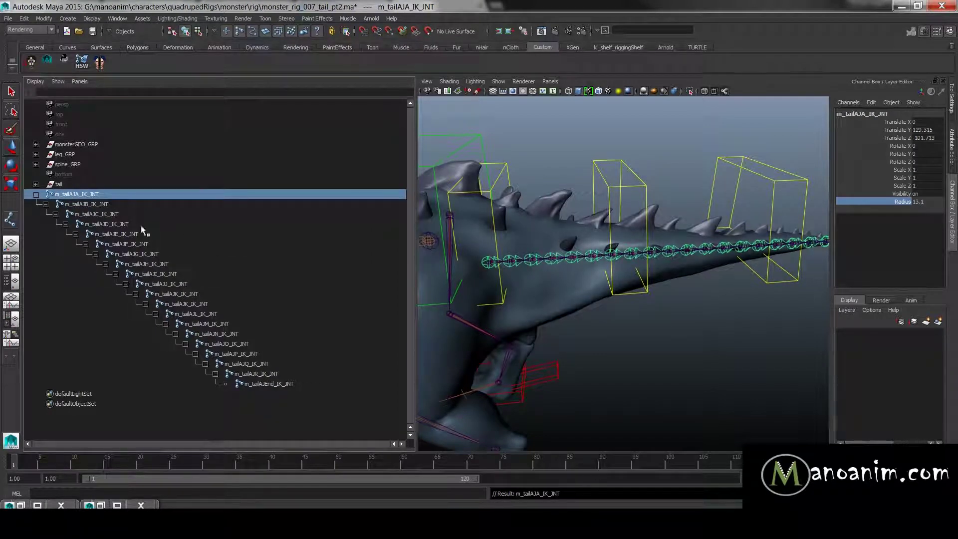
{"action": "left_click", "coordinate": [36, 195]}
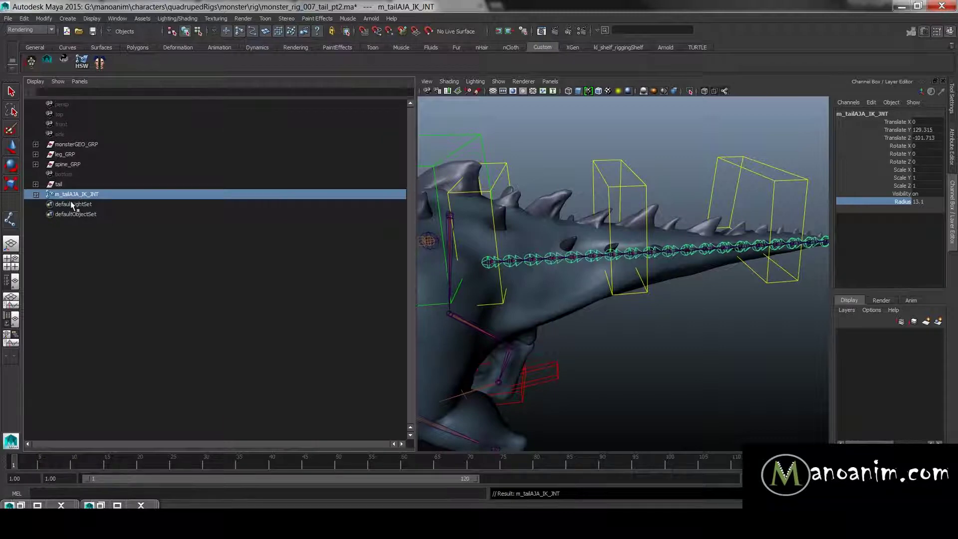
- Duplicate the m_tailAJA_IK_JNT chain and set the radius of all the copied joints to 22.3
{"action": "key", "text": "ctrl+d"}
{"action": "key", "text": "ctrl+a"}
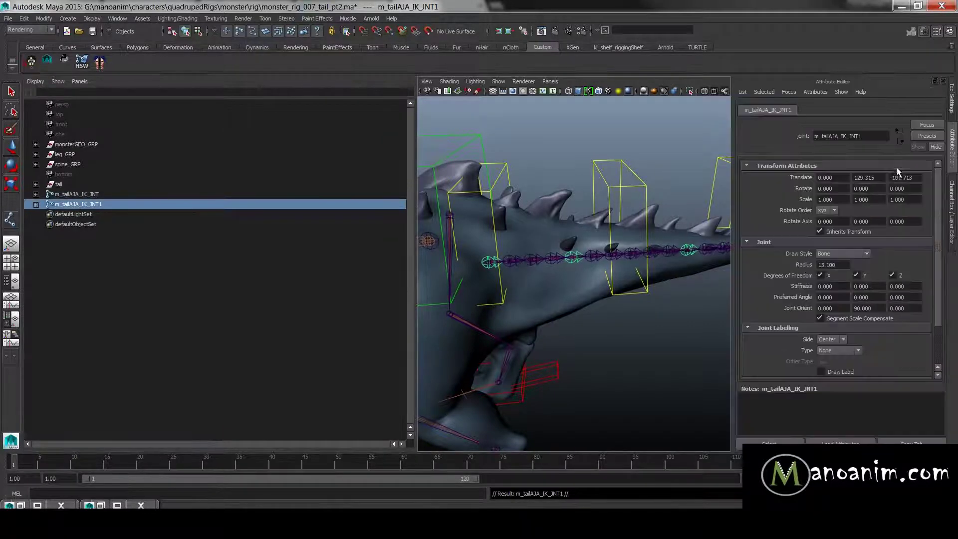
{"action": "key", "text": "ctrl+a"}
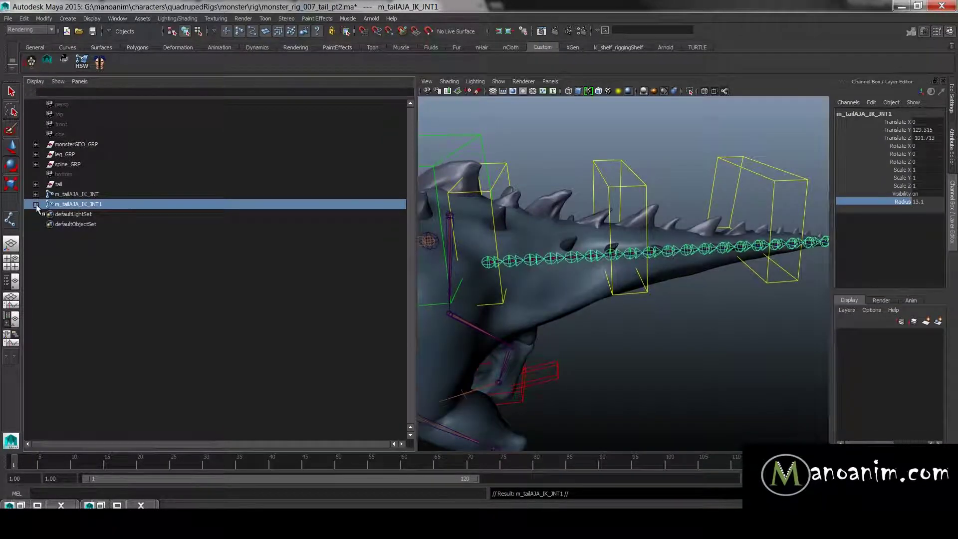
{"action": "left_click", "coordinate": [36, 204], "text": "shift"}
{"action": "left_click", "coordinate": [265, 395], "text": "shift"}
{"action": "middle_click_drag", "start_coordinate": [573, 204], "coordinate": [618, 199]}
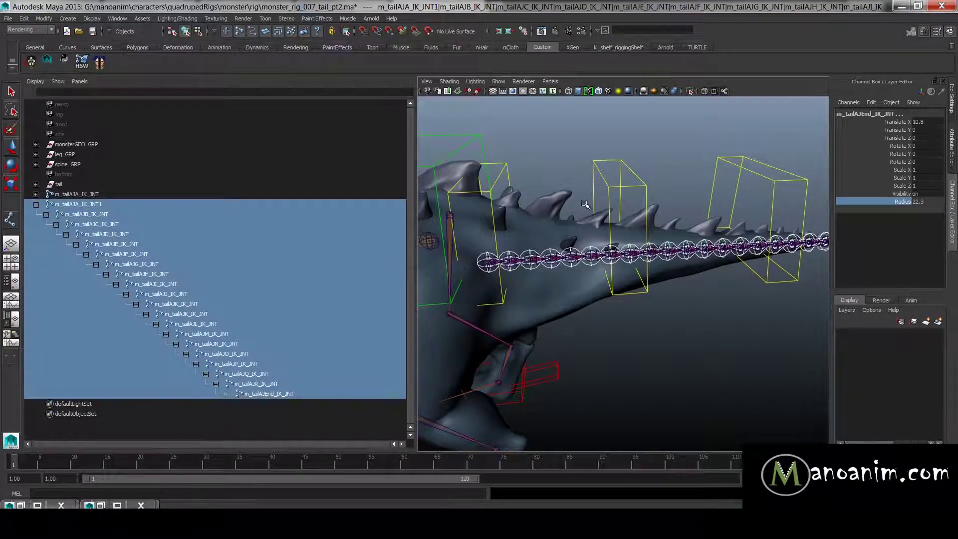
- Unparent m_tailAJG_IK_JNT and m_tailAJM_IK_JNT from the duplicated m_tailAJA_IK_JNT1 chain to the world level
{"action": "left_click", "coordinate": [106, 205]}
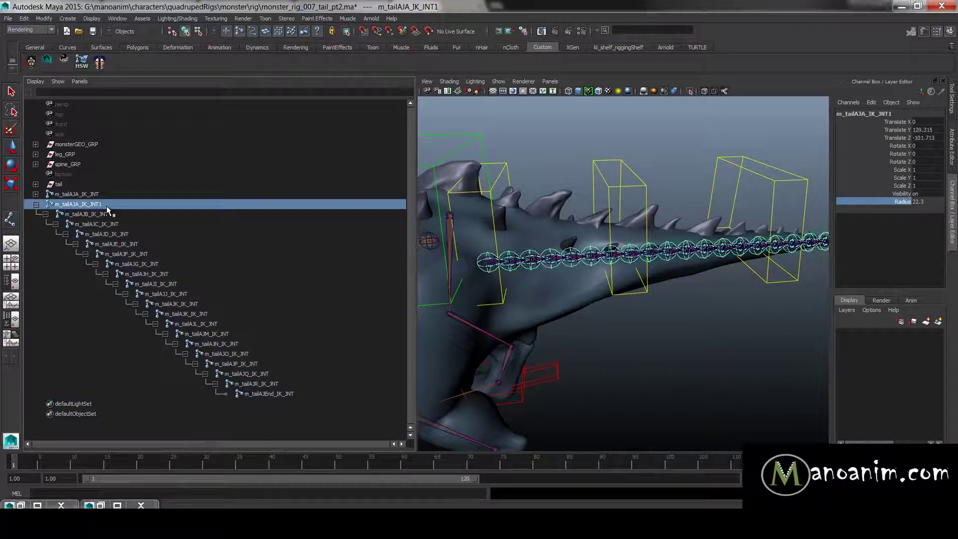
{"action": "left_click", "coordinate": [154, 265], "text": "shift"}
{"action": "scroll", "coordinate": [710, 231], "scroll_direction": "up", "scroll_amount": 2}
{"action": "scroll", "coordinate": [710, 231], "scroll_direction": "up", "scroll_amount": 2}
{"action": "left_click_drag", "start_coordinate": [639, 153], "coordinate": [738, 159], "text": "alt"}
{"action": "left_click", "coordinate": [712, 202], "text": "shift"}
{"action": "key", "text": "w"}
{"action": "left_click", "coordinate": [715, 159], "text": "shift"}
{"action": "key", "text": "ctrl+z"}
{"action": "scroll", "coordinate": [561, 272], "scroll_direction": "down", "scroll_amount": 2}
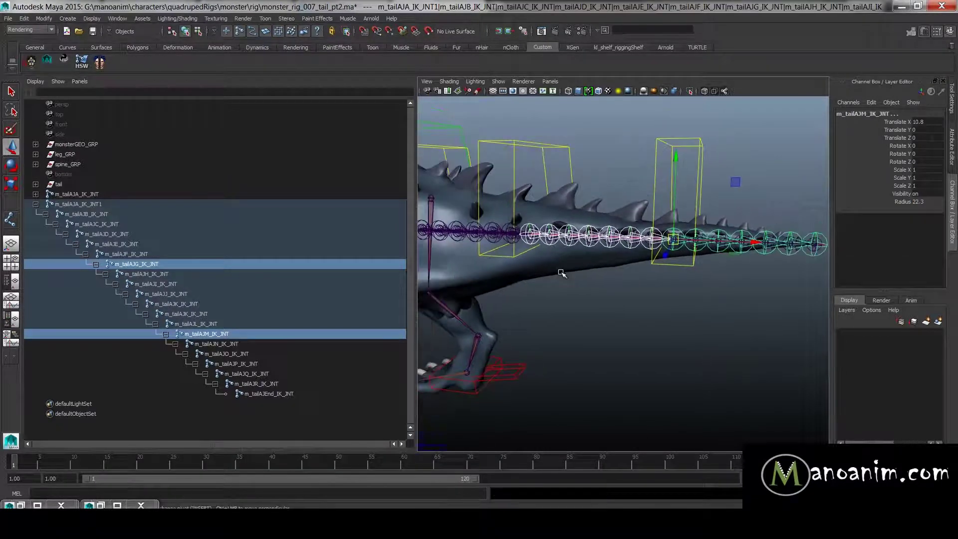
{"action": "key", "text": "shift+p"}
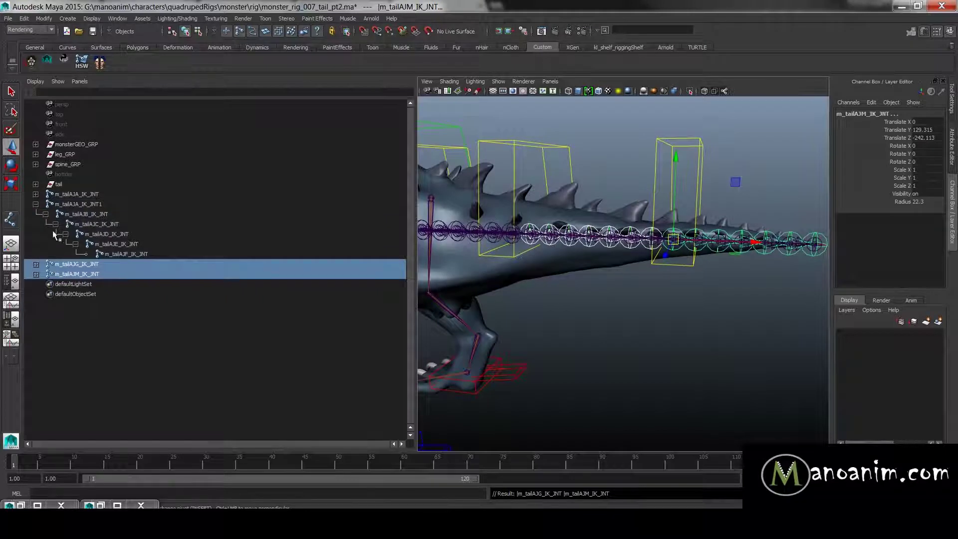
{"action": "left_click", "coordinate": [36, 204]}
- Unparent m_tailAJEnd_IK_JNT from the m_tailAJM_IK_JNT hierarchy to the world level
{"action": "left_click", "coordinate": [36, 224]}
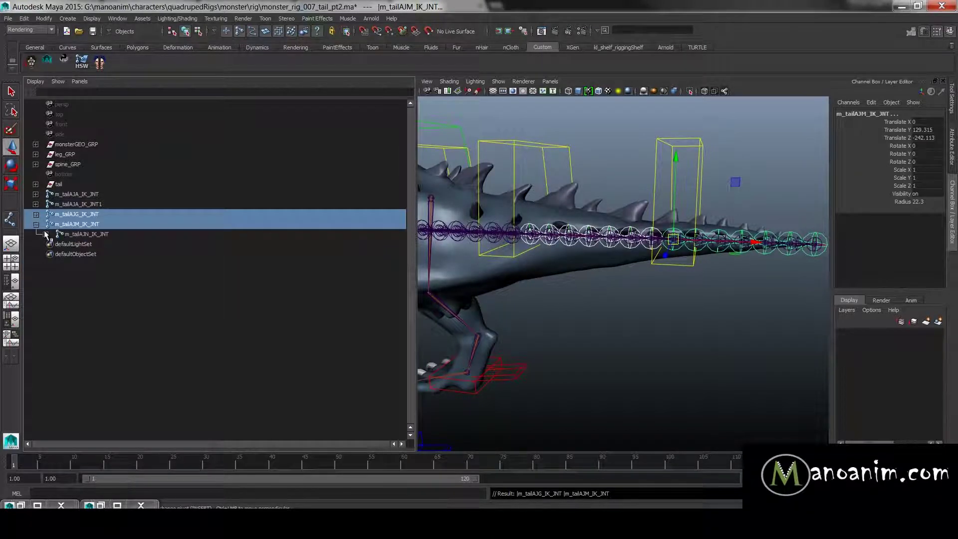
{"action": "left_click", "coordinate": [45, 235], "text": "shift"}
{"action": "left_click", "coordinate": [149, 286]}
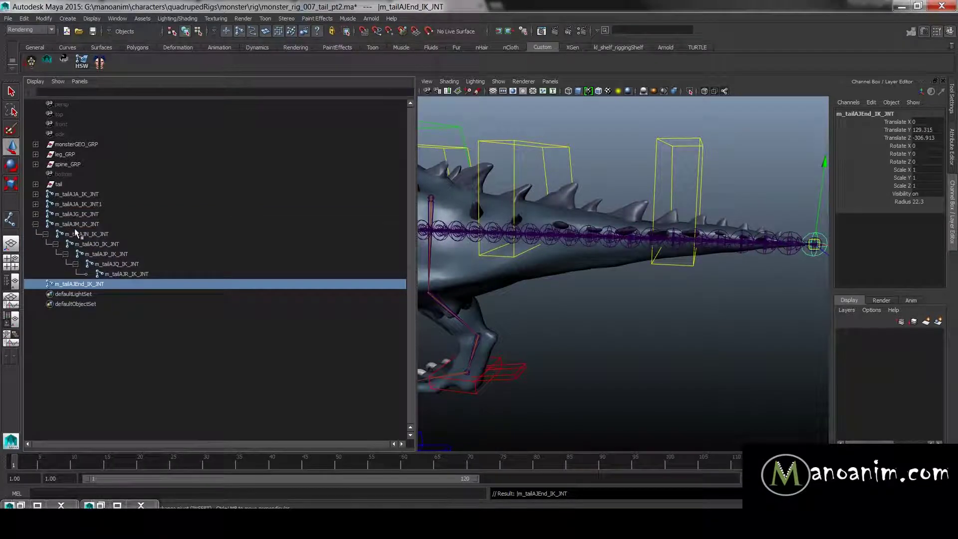
- Delete the child joints beneath m_tailAJM_IK_JNT, m_tailAJG_IK_JNT and m_tailAJA_IK_JNT1, keeping only the separate root joints
{"action": "left_click", "coordinate": [94, 235]}
{"action": "key", "text": "Delete"}
{"action": "left_click", "coordinate": [36, 204]}
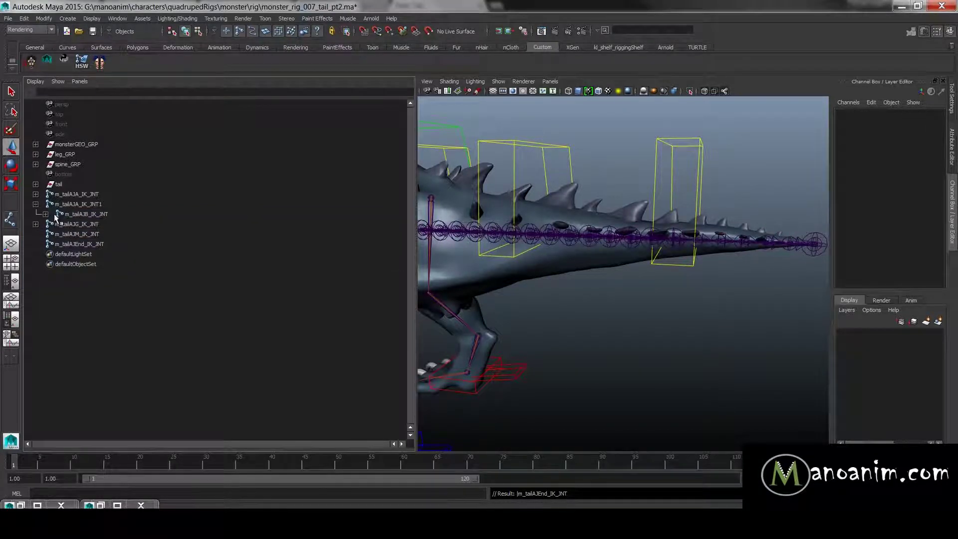
{"action": "left_click", "coordinate": [36, 224]}
{"action": "left_click", "coordinate": [93, 235]}
{"action": "key", "text": "Delete"}
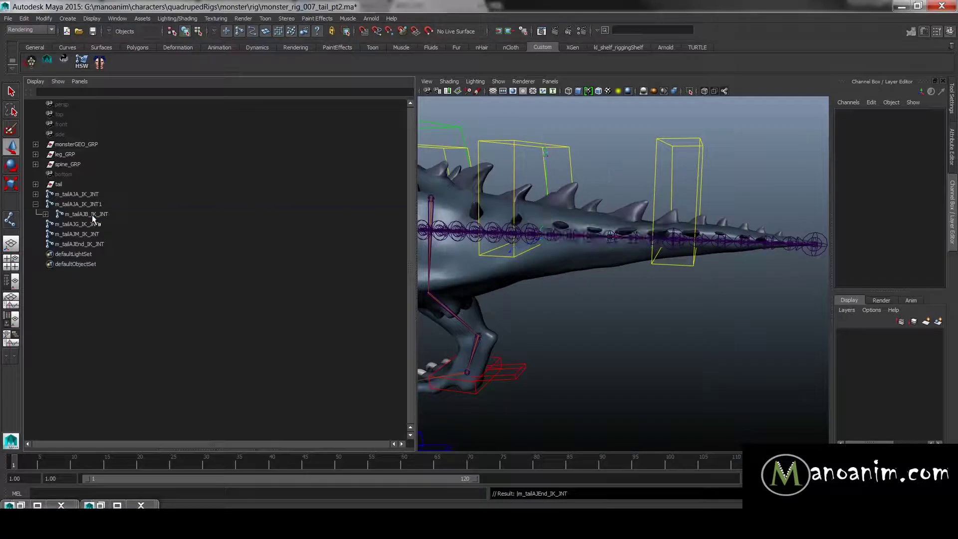
{"action": "left_click", "coordinate": [92, 214]}
{"action": "key", "text": "Delete"}
- Replace IK with IKDriver in the names of the four separate joints, from m_tailAJA_IK_JNT1 to m_tailAJEnd_IK_JNT
{"action": "left_click", "coordinate": [79, 194]}
{"action": "left_click_drag", "start_coordinate": [705, 248], "coordinate": [627, 239], "text": "alt"}
{"action": "left_click", "coordinate": [100, 204]}
{"action": "left_click", "coordinate": [95, 234], "text": "shift"}
{"action": "key", "text": "f"}
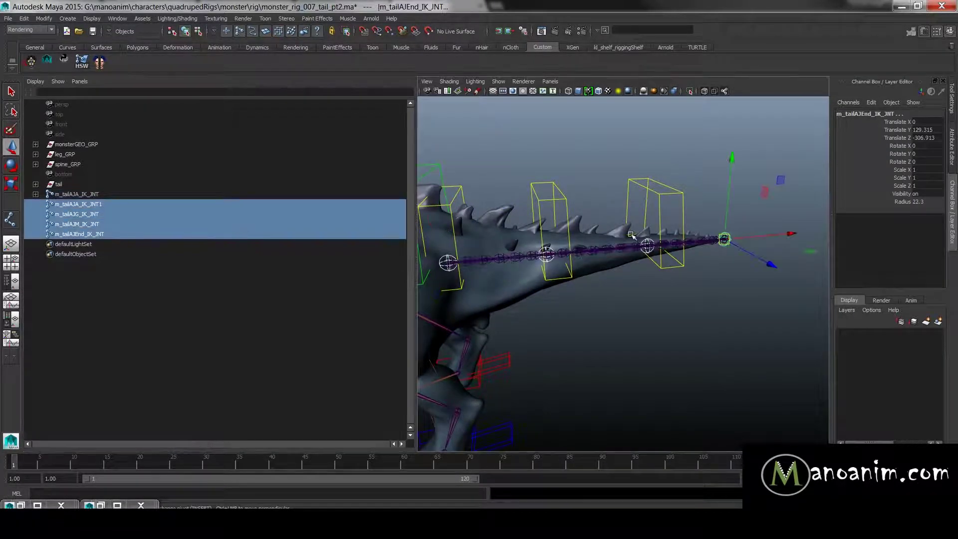
{"action": "key", "text": "space"}
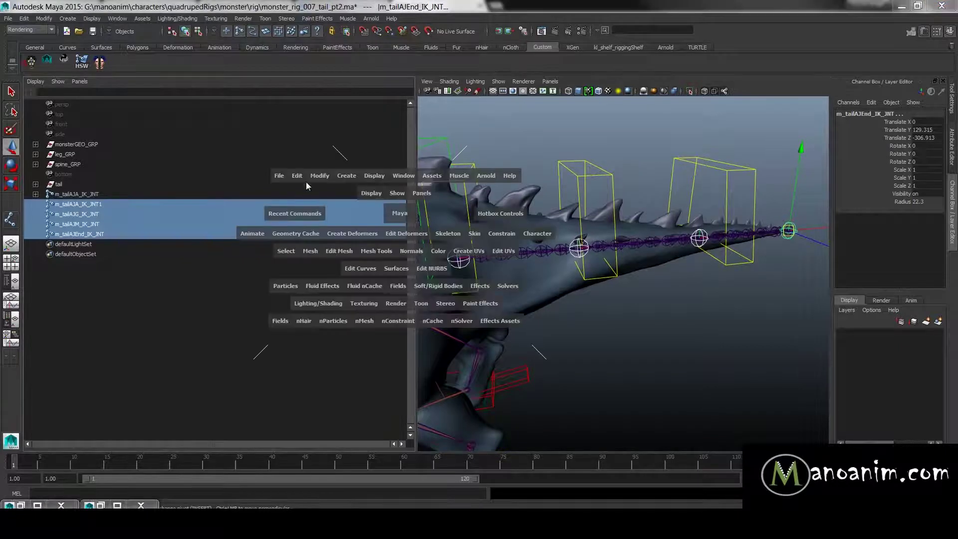
{"action": "left_click_drag", "start_coordinate": [323, 175], "coordinate": [373, 295]}
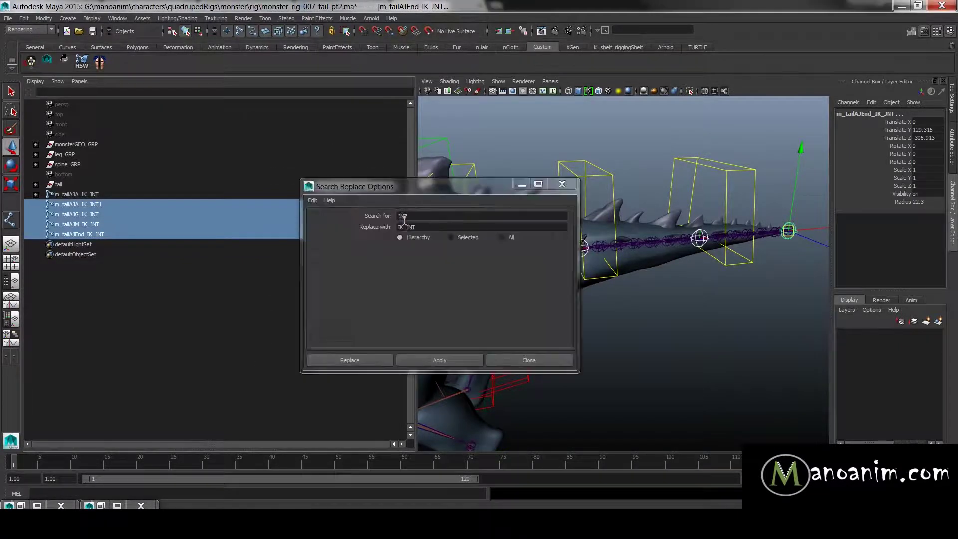
{"action": "type", "text": "IKD"}
{"action": "key", "text": "BackSpace"}
{"action": "key", "text": "Tab"}
{"action": "type", "text": "IK"}
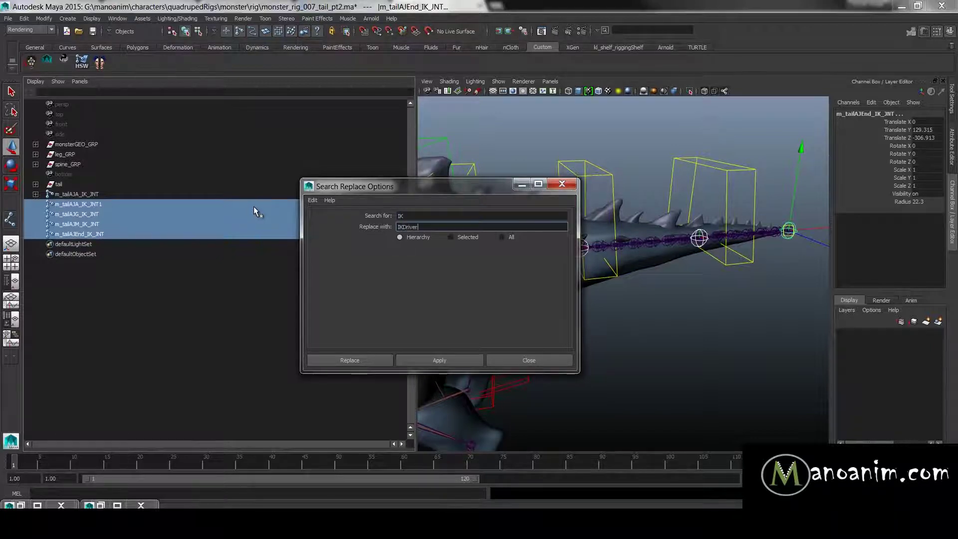
{"action": "left_click", "coordinate": [440, 360]}
{"action": "left_click", "coordinate": [529, 360]}
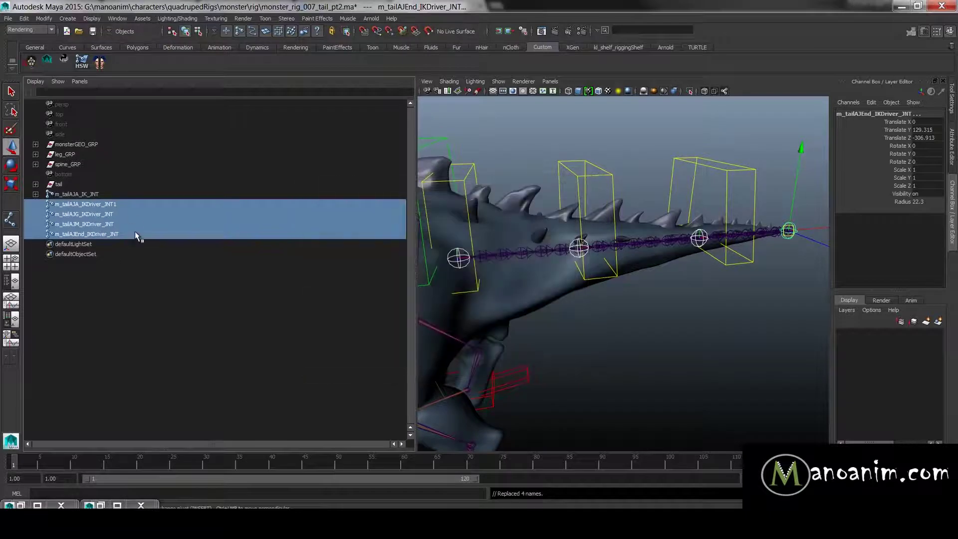
- Rename the first driver joint as m_tailAJA_IKDriver_JNT, without the trailing 1
{"action": "left_click", "coordinate": [136, 204]}
{"action": "double_click", "coordinate": [137, 204]}
{"action": "key", "text": "BackSpace"}
{"action": "key", "text": "Return"}
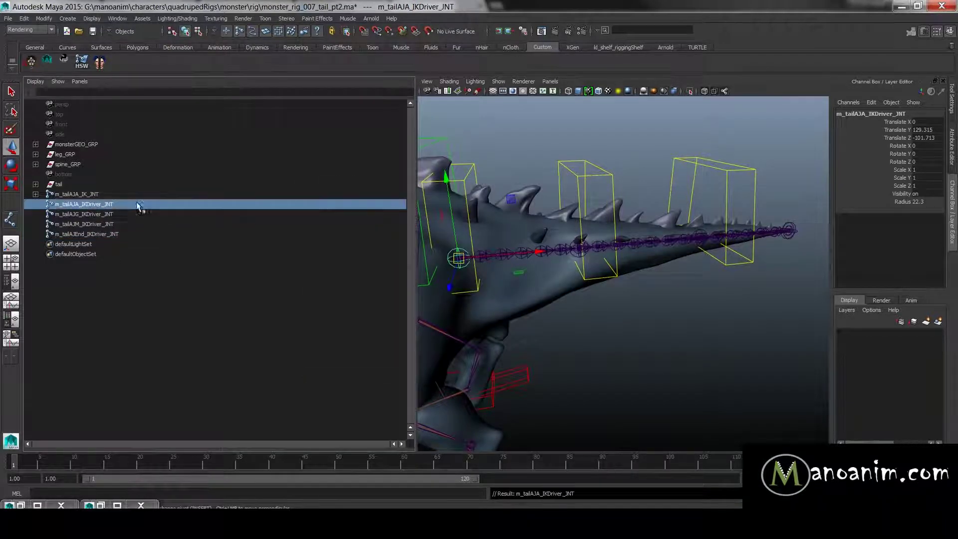
- Set the radius of the four IKDriver joints to 35.1
{"action": "left_click_drag", "start_coordinate": [113, 203], "coordinate": [117, 235]}
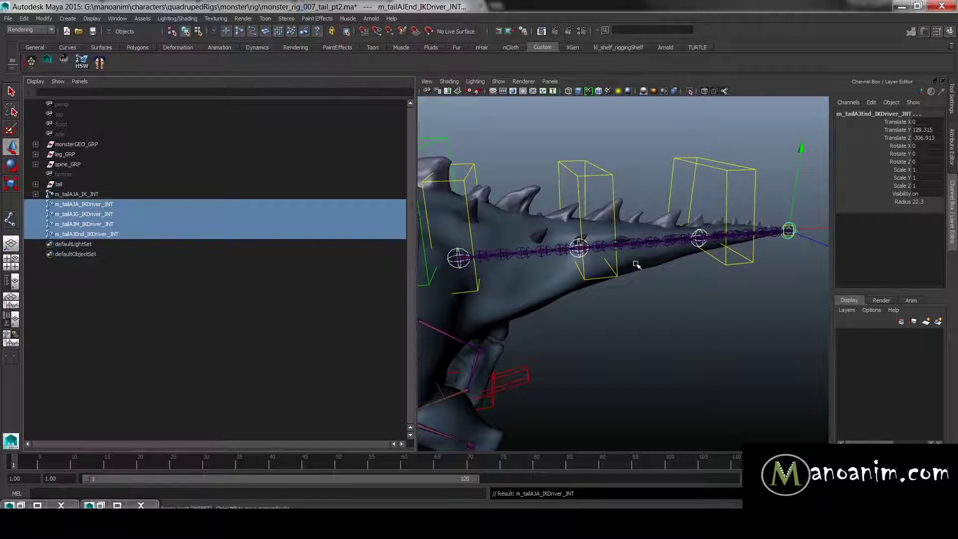
{"action": "left_click", "coordinate": [902, 201]}
{"action": "middle_click_drag", "start_coordinate": [609, 206], "coordinate": [671, 203]}
- Set the radius of all joints in the m_tailAJA_IK_JNT chain to 15.77
{"action": "left_click", "coordinate": [35, 194], "text": "shift"}
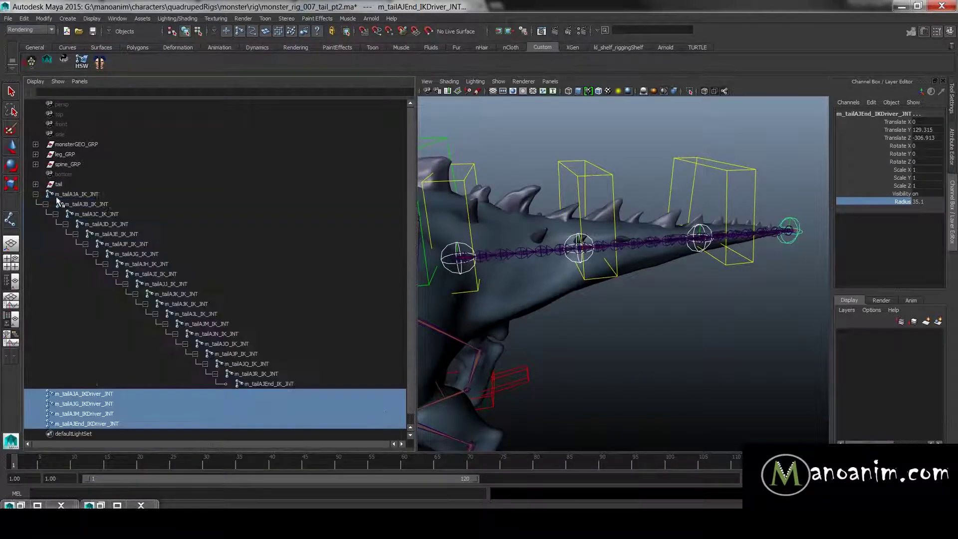
{"action": "left_click", "coordinate": [103, 193]}
{"action": "left_click", "coordinate": [261, 383], "text": "shift"}
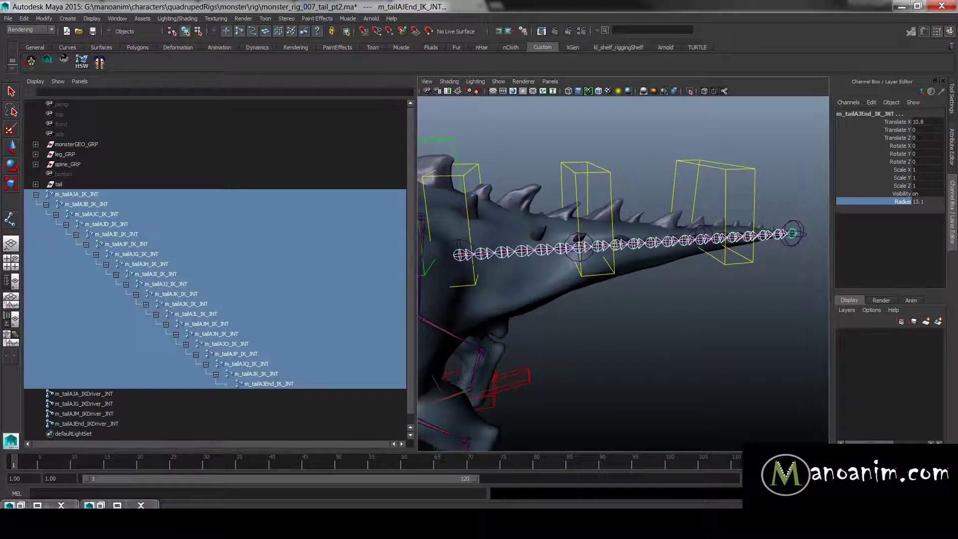
{"action": "middle_click_drag", "start_coordinate": [691, 216], "coordinate": [726, 216]}
{"action": "right_click_drag", "start_coordinate": [699, 265], "coordinate": [736, 267], "text": "alt"}
{"action": "scroll", "coordinate": [736, 267], "scroll_direction": "up", "scroll_amount": 2}
{"action": "scroll", "coordinate": [644, 235], "scroll_direction": "up", "scroll_amount": 2}
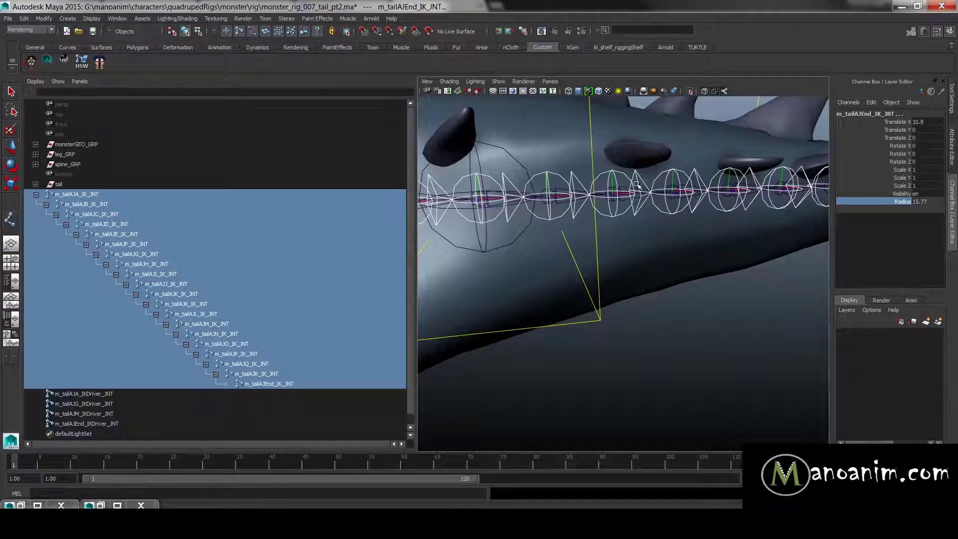
- Examine how the IK chain joints and the m_tailAJG_IKDriver_JNT driver joint sit along the monster's tail
{"action": "left_click", "coordinate": [635, 183]}
{"action": "left_click", "coordinate": [555, 175]}
{"action": "scroll", "coordinate": [556, 175], "scroll_direction": "down", "scroll_amount": 5}
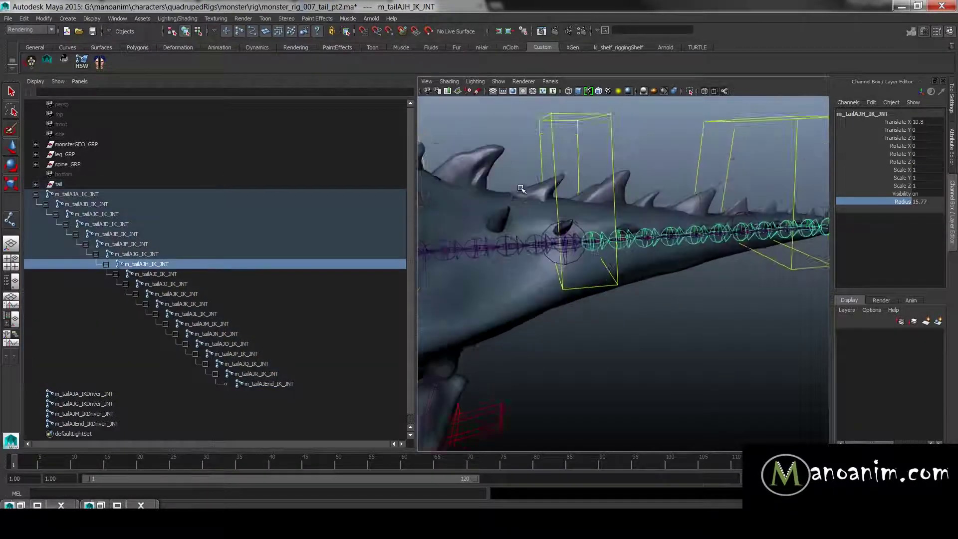
{"action": "middle_click_drag", "start_coordinate": [579, 210], "coordinate": [662, 204], "text": "alt"}
{"action": "scroll", "coordinate": [667, 203], "scroll_direction": "up", "scroll_amount": 2}
{"action": "left_click", "coordinate": [667, 203]}
{"action": "key", "text": "w"}
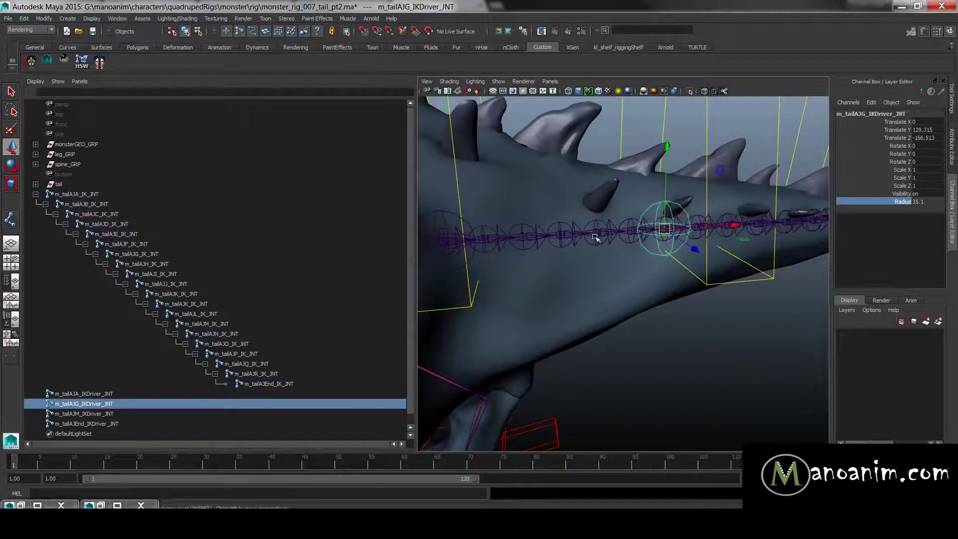
{"action": "scroll", "coordinate": [691, 239], "scroll_direction": "down", "scroll_amount": 3}
{"action": "scroll", "coordinate": [685, 263], "scroll_direction": "up", "scroll_amount": 1}
{"action": "left_click", "coordinate": [713, 337]}
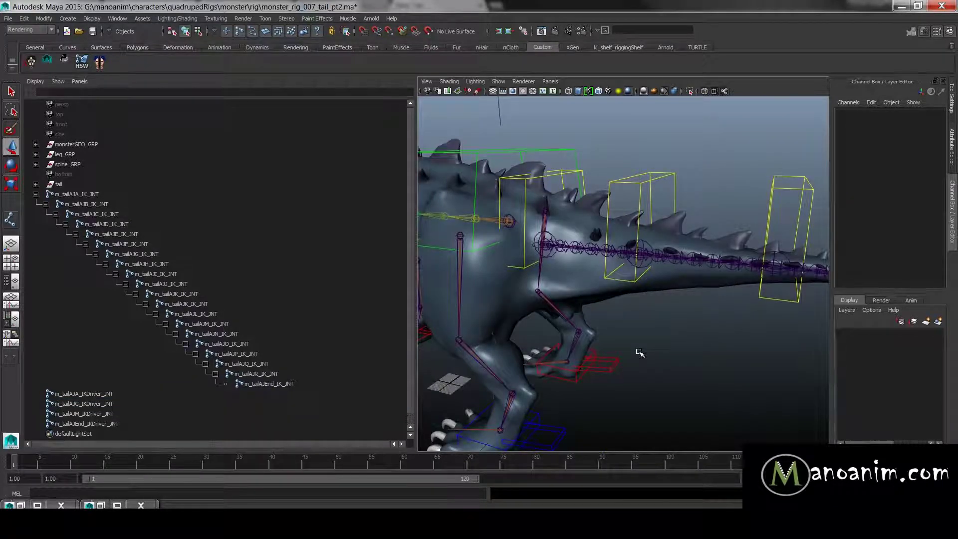
{"action": "left_click_drag", "start_coordinate": [628, 336], "coordinate": [654, 336], "text": "alt"}
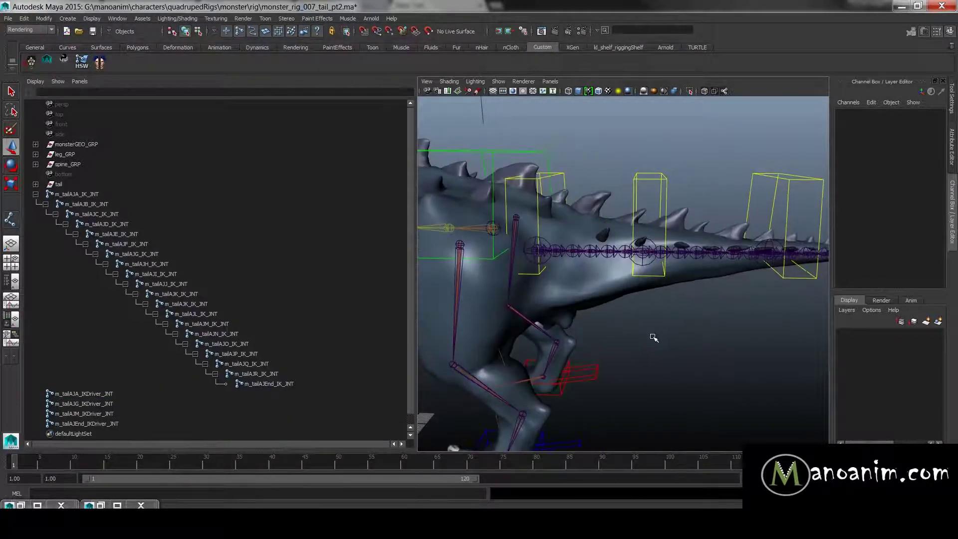
{"action": "right_click_drag", "start_coordinate": [689, 294], "coordinate": [741, 301], "text": "alt"}
{"action": "scroll", "coordinate": [704, 230], "scroll_direction": "up", "scroll_amount": 3}
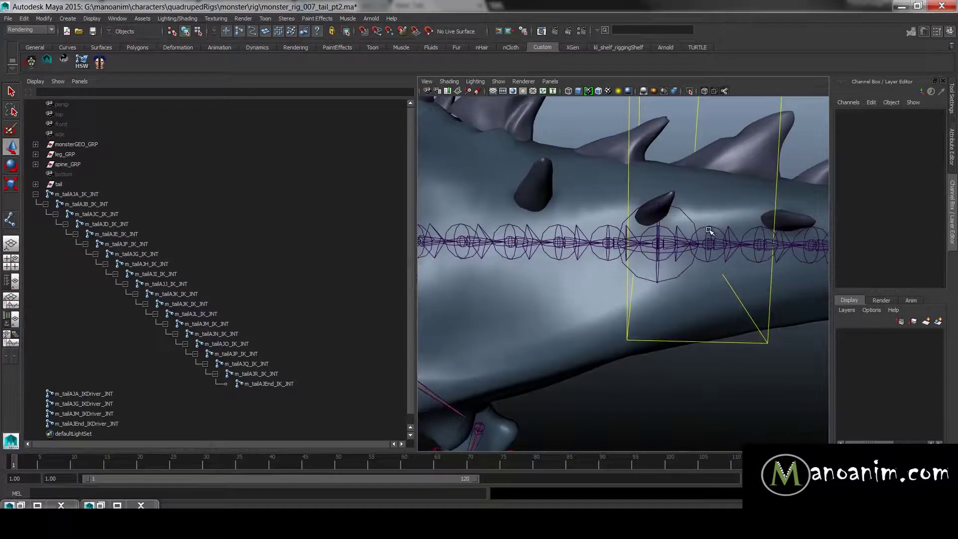
{"action": "left_click", "coordinate": [712, 237]}
{"action": "left_click_drag", "start_coordinate": [737, 260], "coordinate": [698, 280], "text": "alt"}
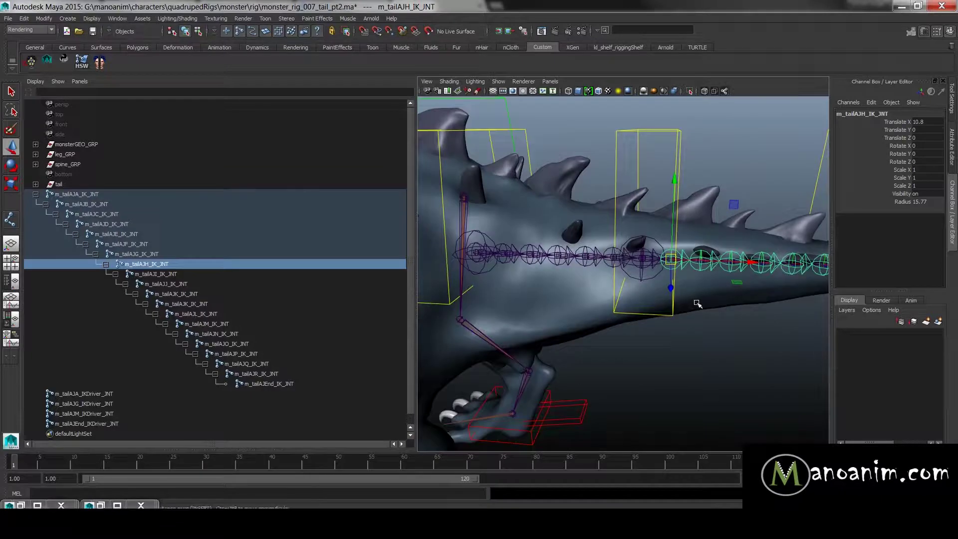
{"action": "left_click", "coordinate": [757, 368]}
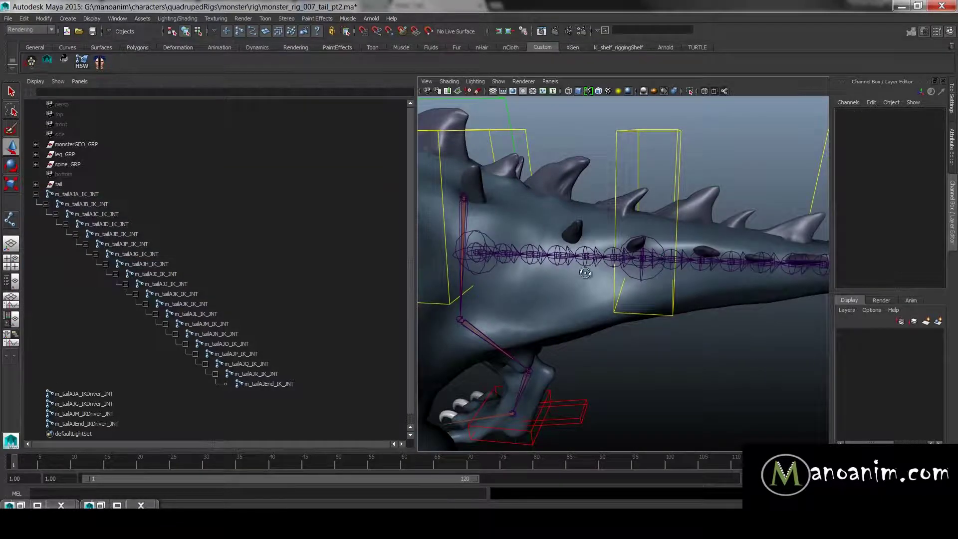
- Inspect the original tail joint m_tailAJE_JNT and the surrounding tail controls from several angles
{"action": "left_click_drag", "start_coordinate": [581, 269], "coordinate": [575, 271], "text": "alt"}
{"action": "right_click_drag", "start_coordinate": [575, 272], "coordinate": [675, 293], "text": "alt"}
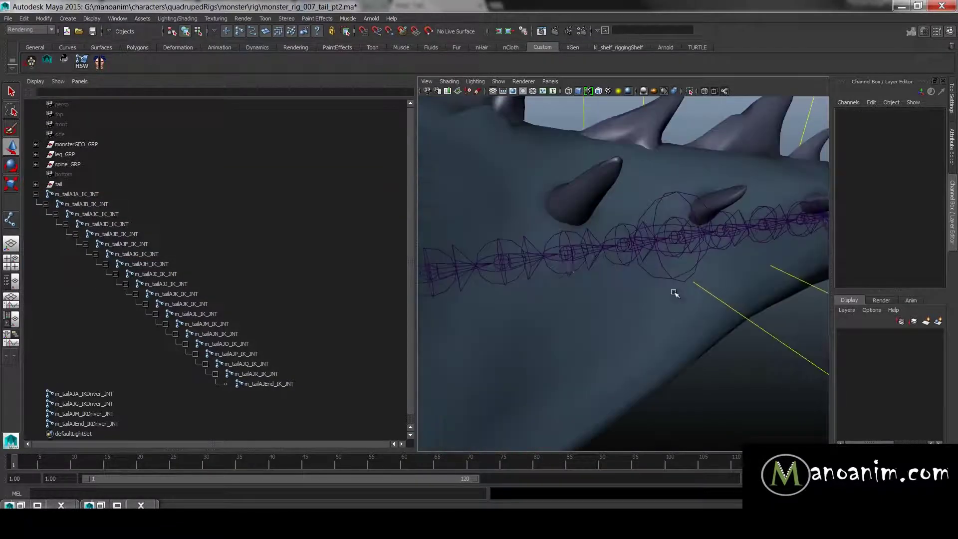
{"action": "left_click", "coordinate": [567, 252]}
{"action": "left_click_drag", "start_coordinate": [539, 259], "coordinate": [619, 280], "text": "alt"}
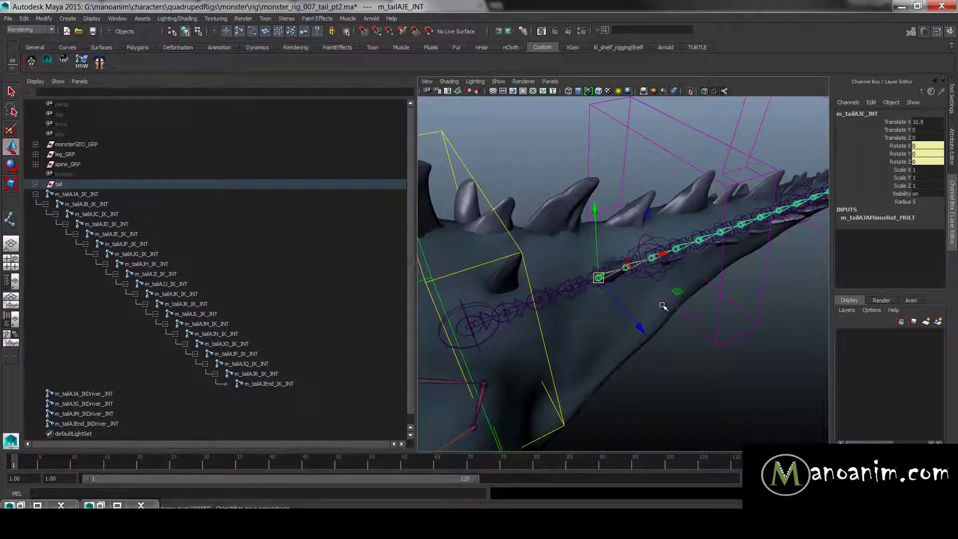
{"action": "left_click_drag", "start_coordinate": [666, 299], "coordinate": [660, 152], "text": "alt"}
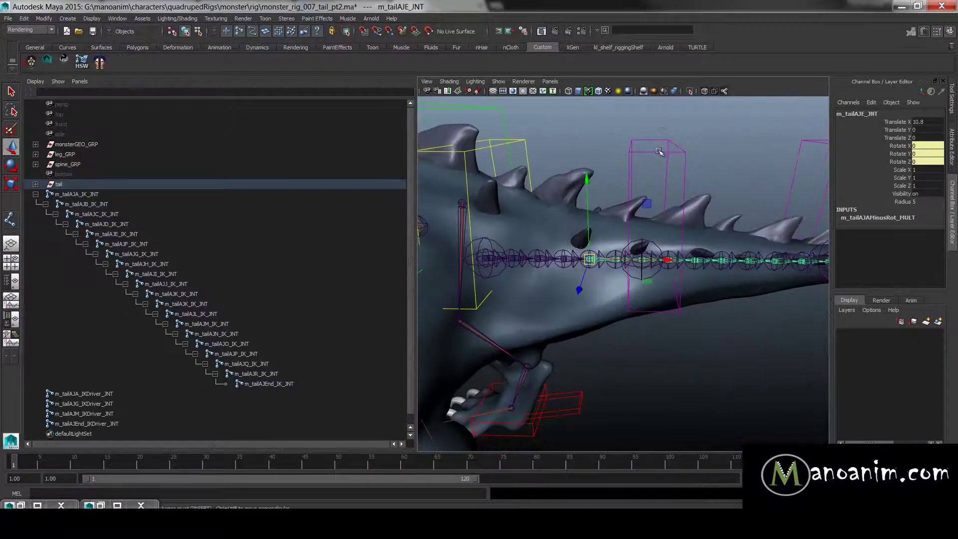
{"action": "left_click", "coordinate": [668, 144]}
{"action": "left_click", "coordinate": [633, 167]}
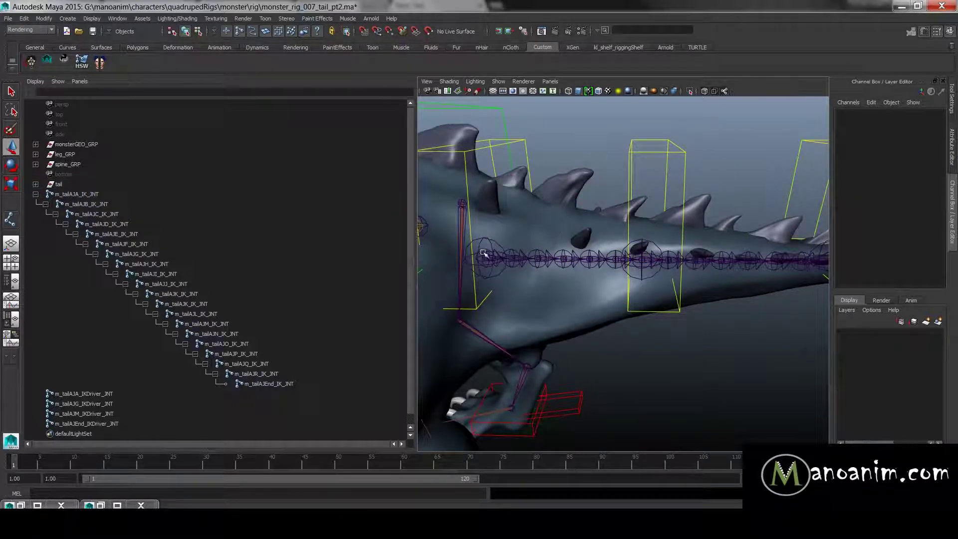
{"action": "left_click_drag", "start_coordinate": [572, 266], "coordinate": [645, 252], "text": "alt"}
{"action": "right_click_drag", "start_coordinate": [646, 251], "coordinate": [691, 271], "text": "alt"}
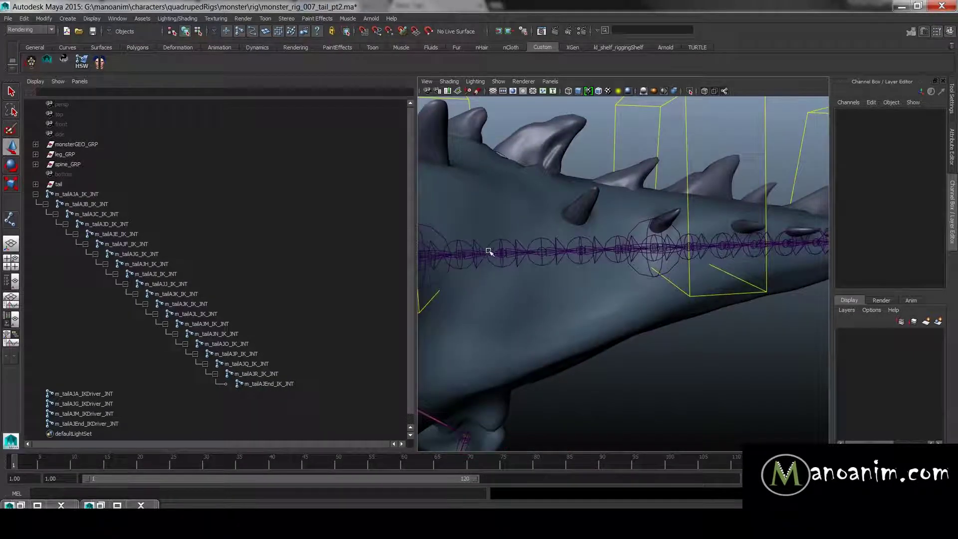
{"action": "left_click", "coordinate": [588, 246]}
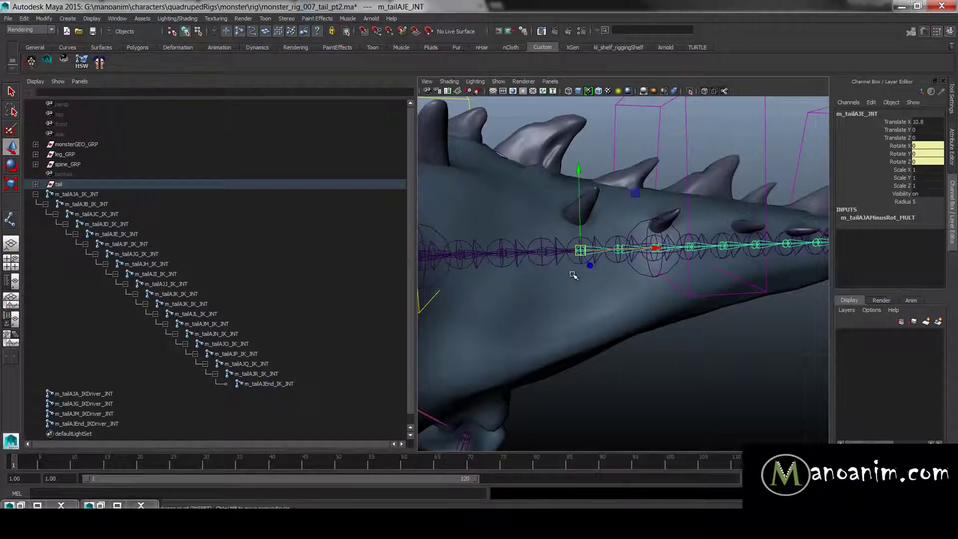
{"action": "left_click_drag", "start_coordinate": [663, 270], "coordinate": [643, 298], "text": "alt"}
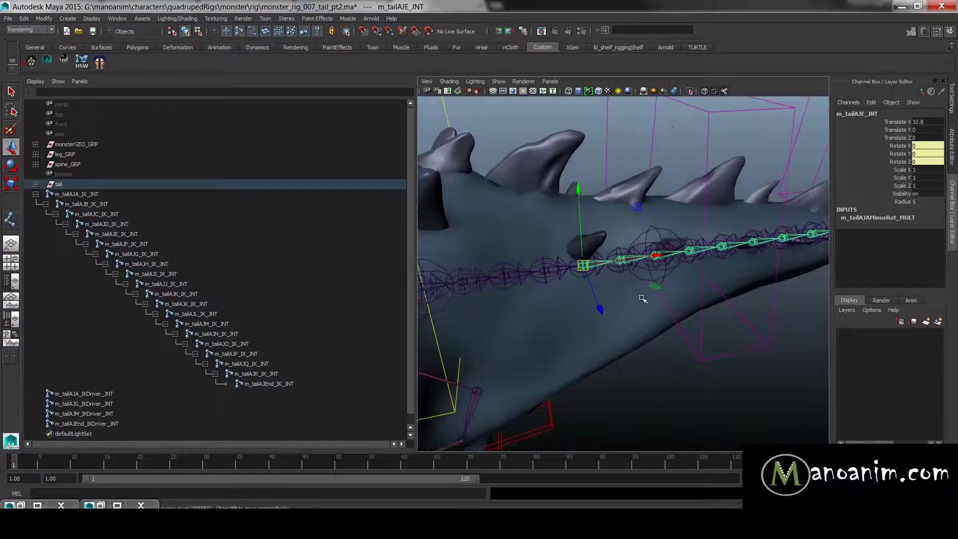
{"action": "right_click_drag", "start_coordinate": [653, 261], "coordinate": [625, 259], "text": "alt"}
{"action": "left_click_drag", "start_coordinate": [625, 259], "coordinate": [589, 289], "text": "alt"}
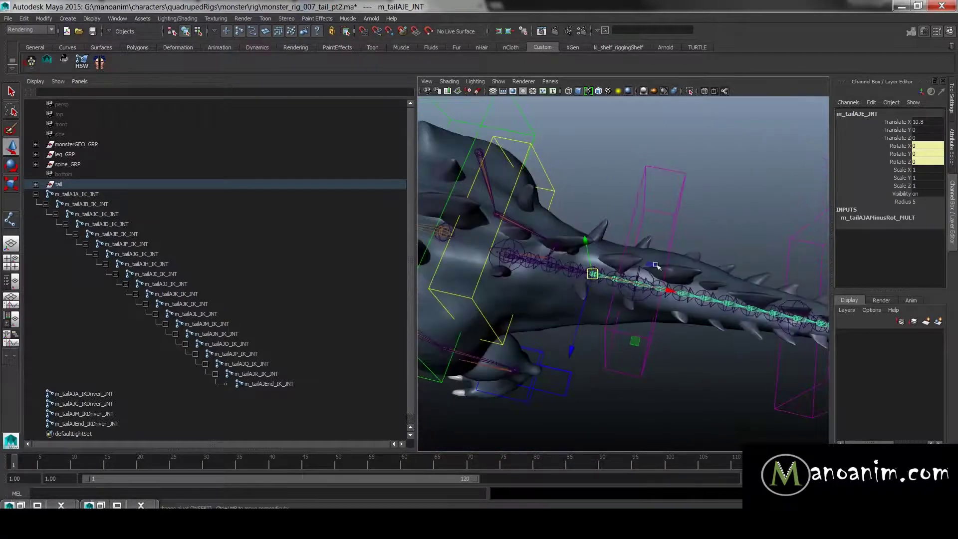
{"action": "left_click", "coordinate": [747, 186]}
{"action": "left_click_drag", "start_coordinate": [691, 231], "coordinate": [665, 223], "text": "alt"}
{"action": "right_click_drag", "start_coordinate": [665, 222], "coordinate": [664, 229], "text": "alt"}
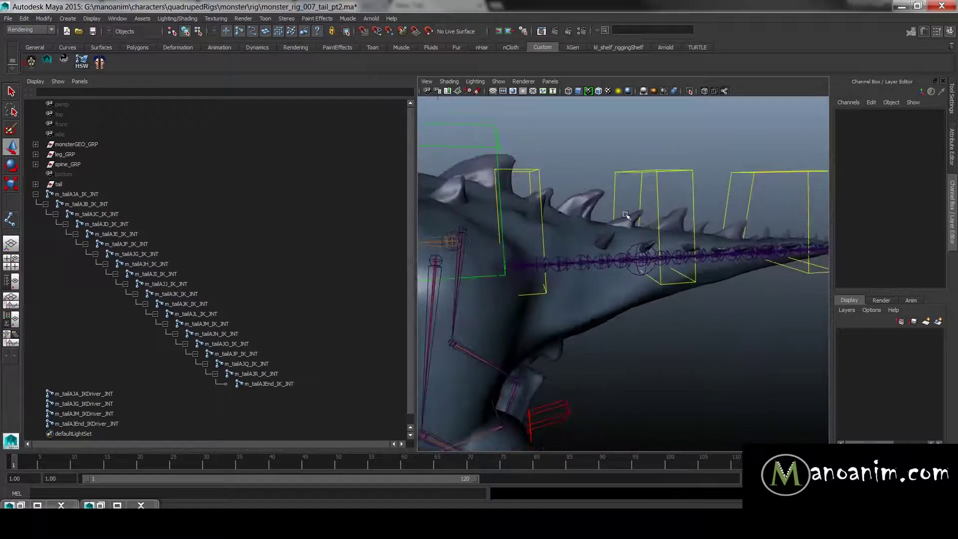
{"action": "left_click_drag", "start_coordinate": [92, 394], "coordinate": [94, 423]}
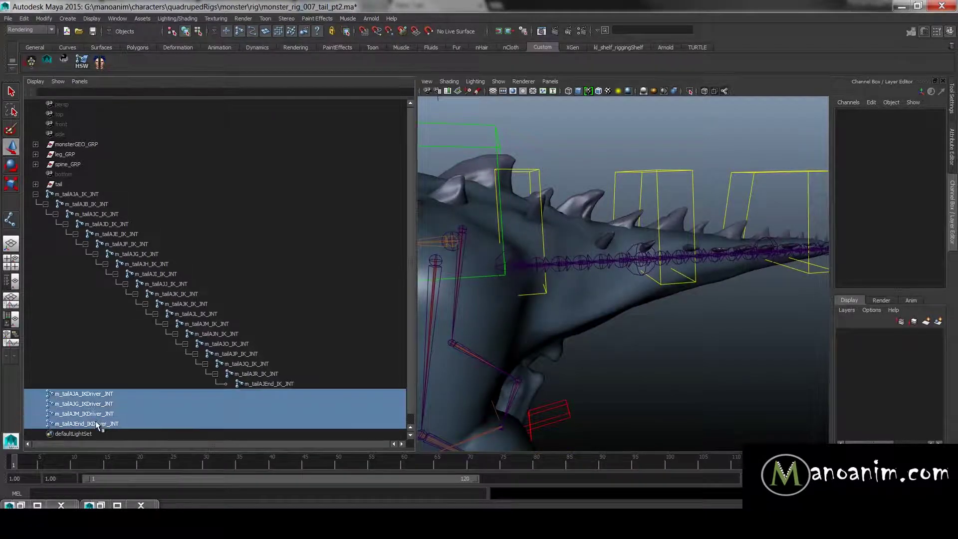
{"action": "key", "text": "f"}
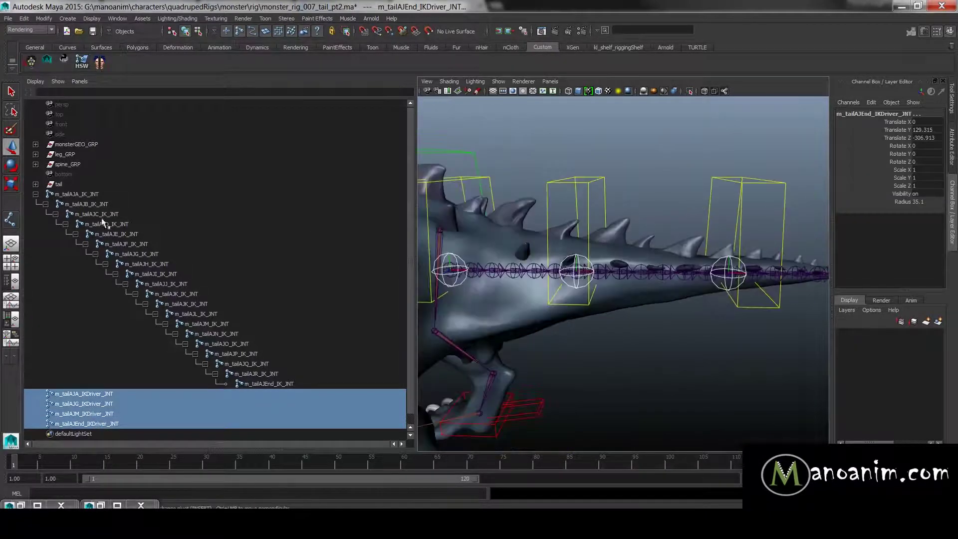
{"action": "left_click", "coordinate": [77, 194]}
{"action": "key", "text": "space"}
{"action": "left_click", "coordinate": [631, 219]}
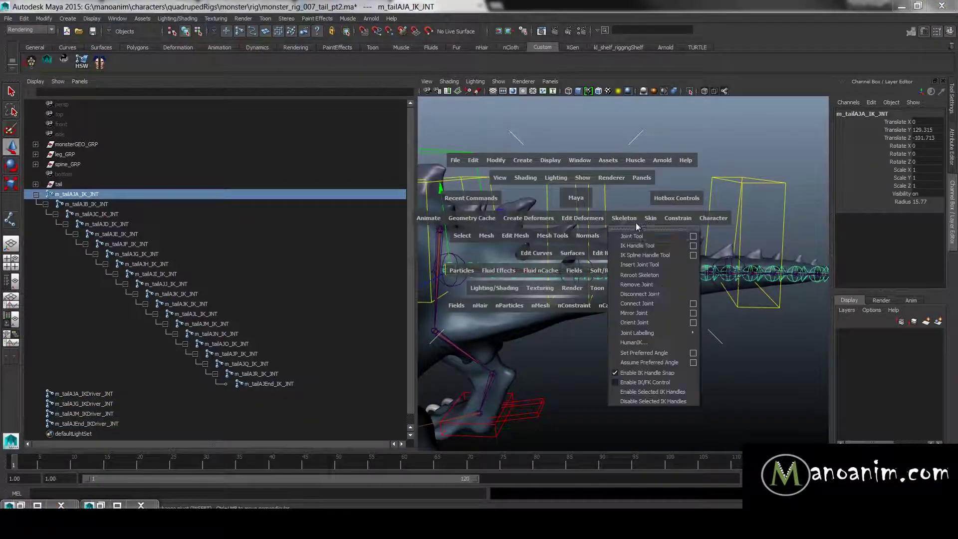
{"action": "left_click", "coordinate": [694, 246]}
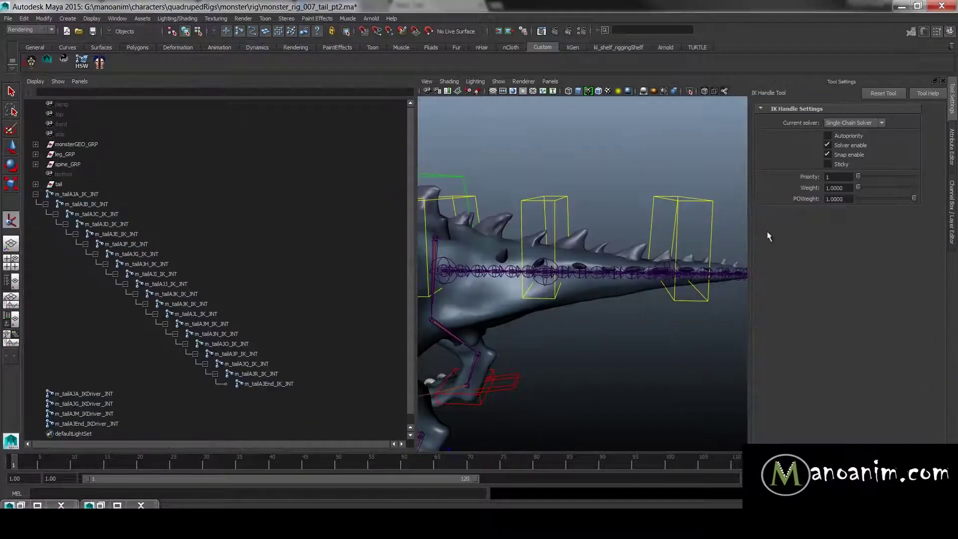
- Create an IK Spline Handle with 4 spans from m_tailAJA_IK_JNT to m_tailAJEnd_IK_JNT
{"action": "key", "text": "space"}
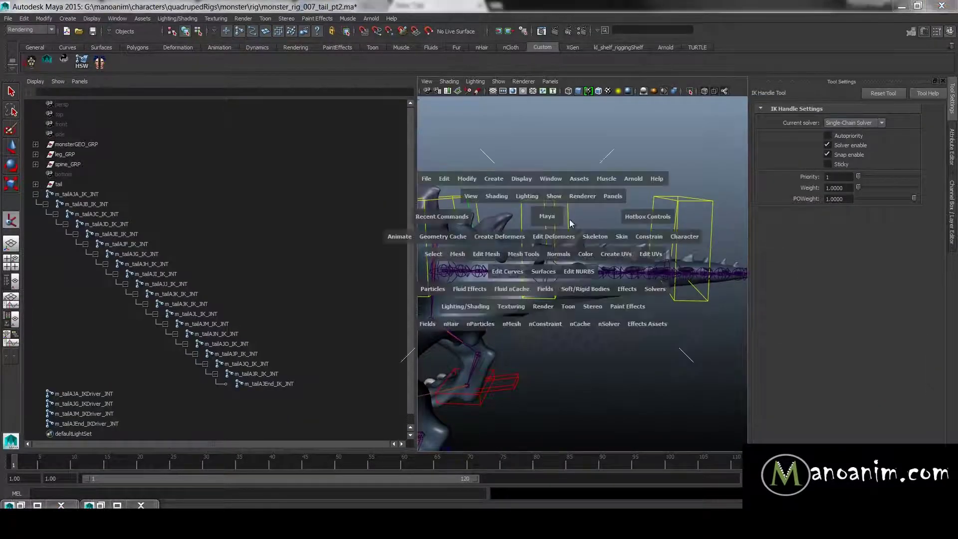
{"action": "left_click", "coordinate": [598, 236]}
{"action": "left_click", "coordinate": [665, 275]}
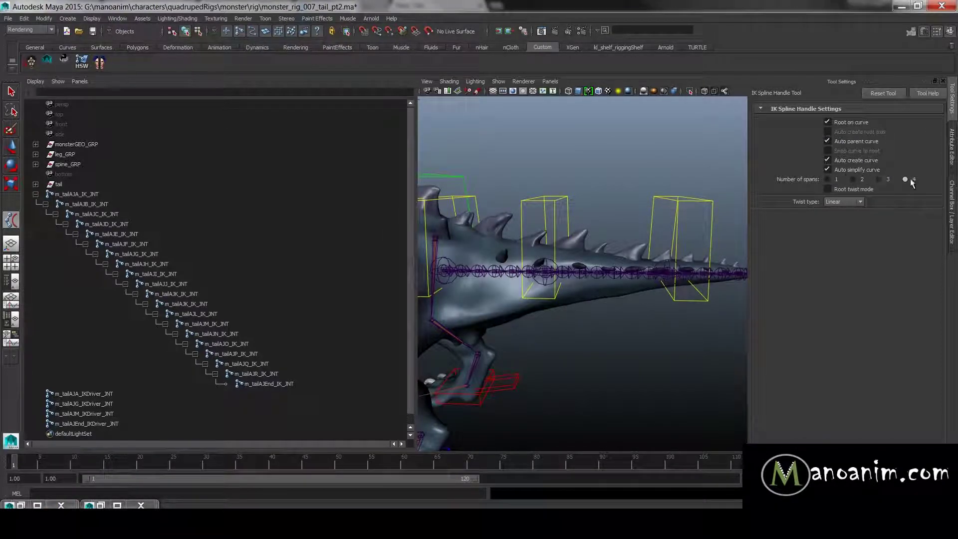
{"action": "left_click_drag", "start_coordinate": [625, 192], "coordinate": [627, 209], "text": "alt"}
{"action": "right_click_drag", "start_coordinate": [627, 209], "coordinate": [613, 209], "text": "alt"}
{"action": "left_click_drag", "start_coordinate": [612, 209], "coordinate": [599, 214], "text": "alt"}
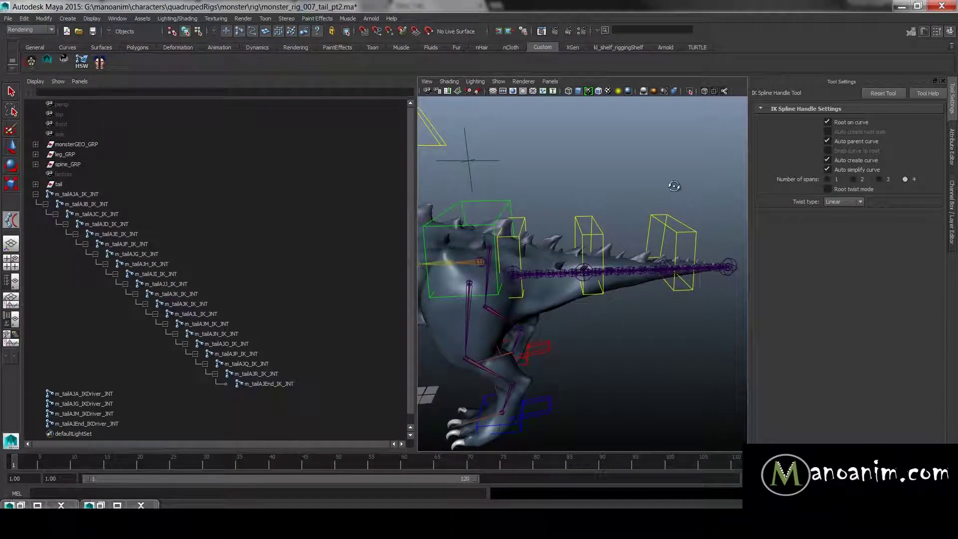
{"action": "left_click_drag", "start_coordinate": [674, 186], "coordinate": [688, 185], "text": "alt"}
{"action": "left_click_drag", "start_coordinate": [531, 214], "coordinate": [554, 219], "text": "alt"}
{"action": "left_click", "coordinate": [77, 193]}
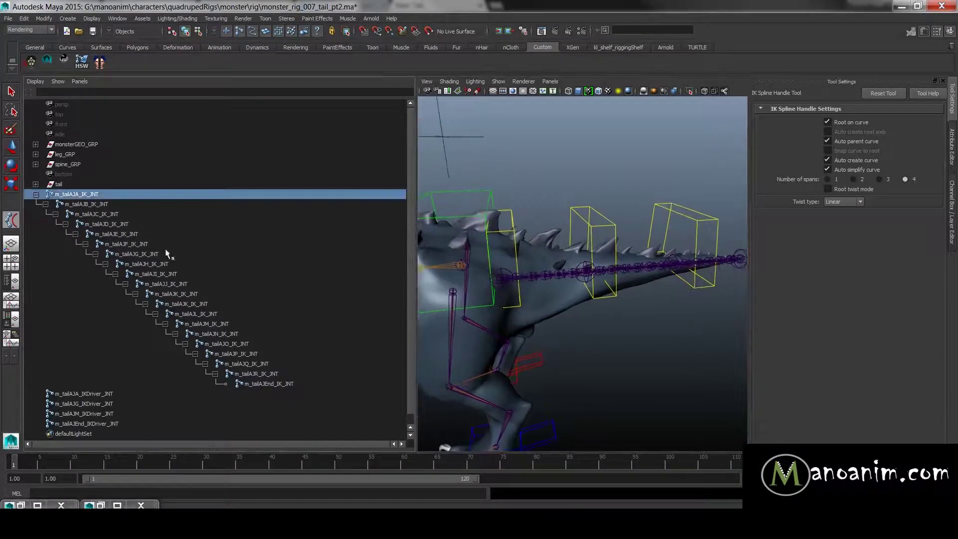
{"action": "left_click", "coordinate": [269, 383]}
- Rename the new spline IK handle as m_tail_IKS
{"action": "scroll", "coordinate": [80, 414], "scroll_direction": "down", "scroll_amount": 2}
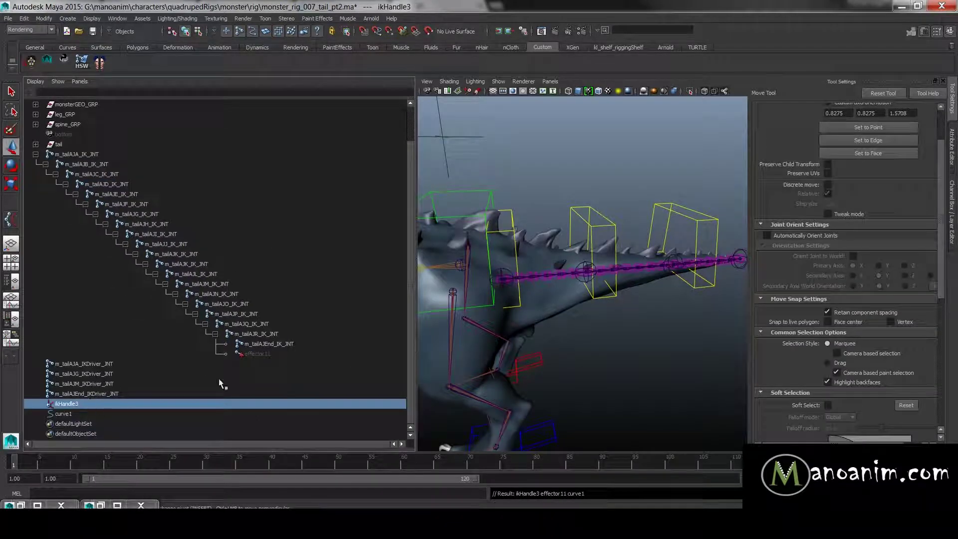
{"action": "double_click", "coordinate": [102, 404]}
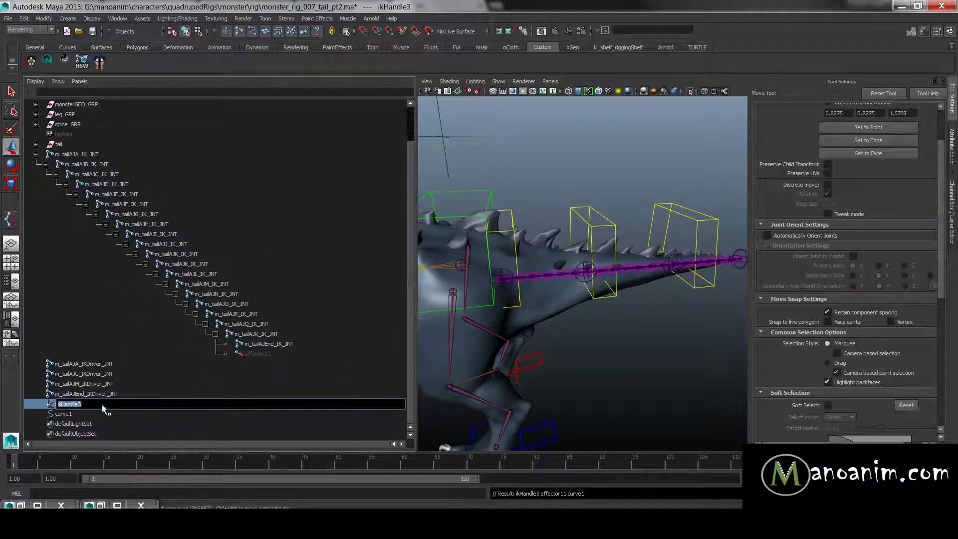
{"action": "type", "text": "m_tail_"}
{"action": "type", "text": "IKA"}
{"action": "type", "text": "S"}
- Rename the spline IK curve as m_tail_CRV, reusing the name of the handle
{"action": "double_click", "coordinate": [90, 404]}
{"action": "key", "text": "ctrl+c"}
{"action": "double_click", "coordinate": [83, 413]}
{"action": "key", "text": "ctrl+v"}
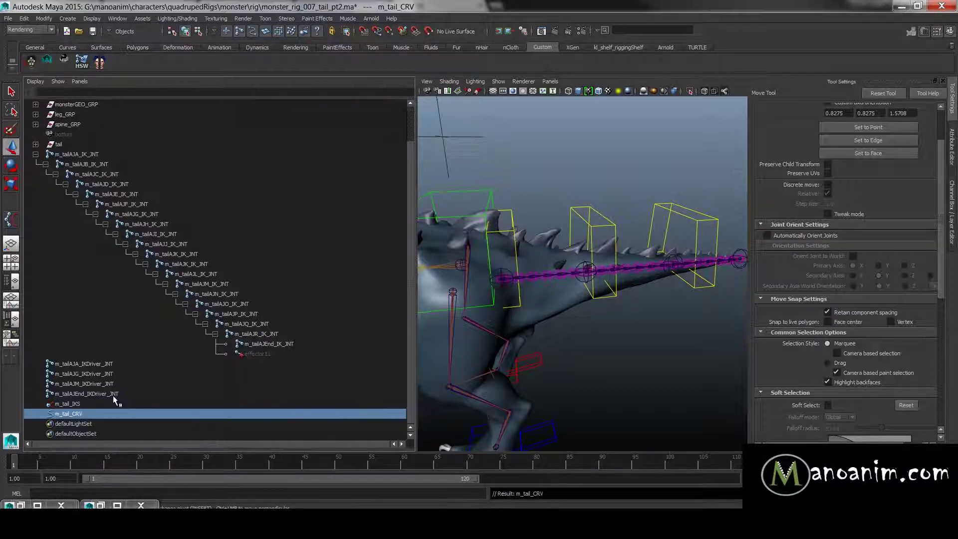
- Compare the positions of the m_tail_CRV curve and the four IKDriver joints along the tail
{"action": "left_click", "coordinate": [67, 423]}
{"action": "left_click", "coordinate": [79, 414]}
{"action": "left_click_drag", "start_coordinate": [101, 368], "coordinate": [125, 395], "text": "ctrl"}
{"action": "mouse_move", "coordinate": [572, 339]}
{"action": "left_mouse_down", "text": "alt"}
{"action": "mouse_move", "coordinate": [575, 328]}
{"action": "mouse_move", "coordinate": [557, 338]}
{"action": "left_mouse_up", "text": "alt"}
{"action": "left_click", "coordinate": [81, 414]}
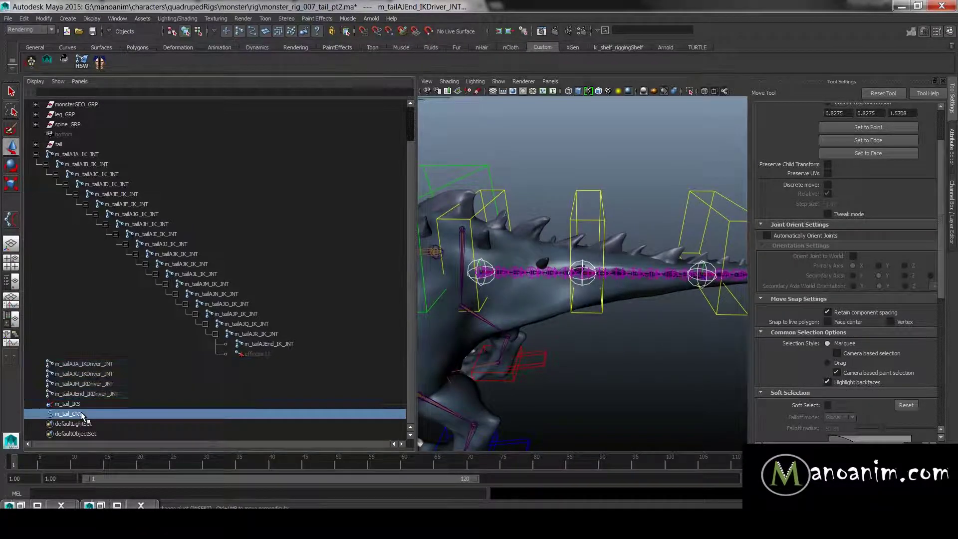
{"action": "left_click_drag", "start_coordinate": [642, 304], "coordinate": [626, 288], "text": "alt"}
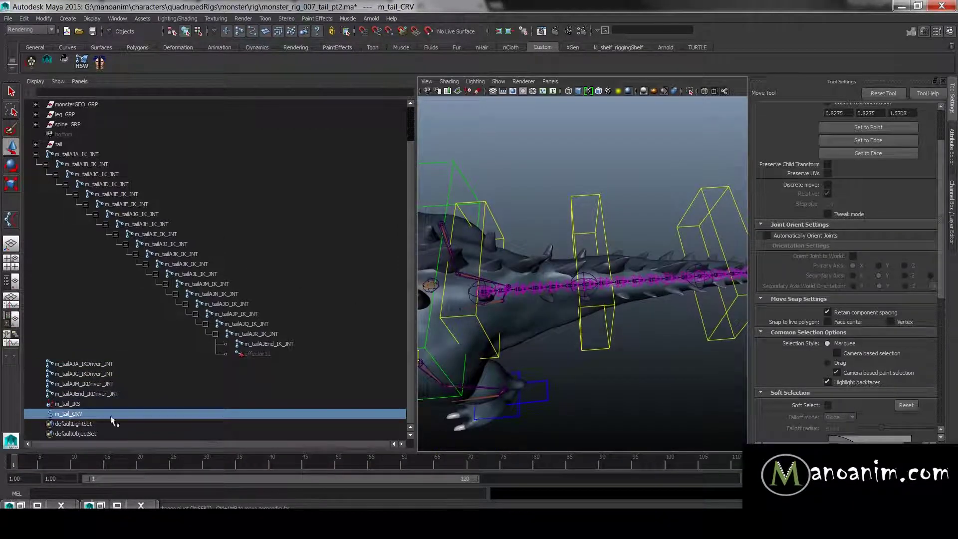
- Smooth bind m_tail_CRV to the four IKDriver joints using selected joints, closest distance, max influences 5 and dropoff rate 4.0
{"action": "left_click_drag", "start_coordinate": [83, 365], "coordinate": [89, 392]}
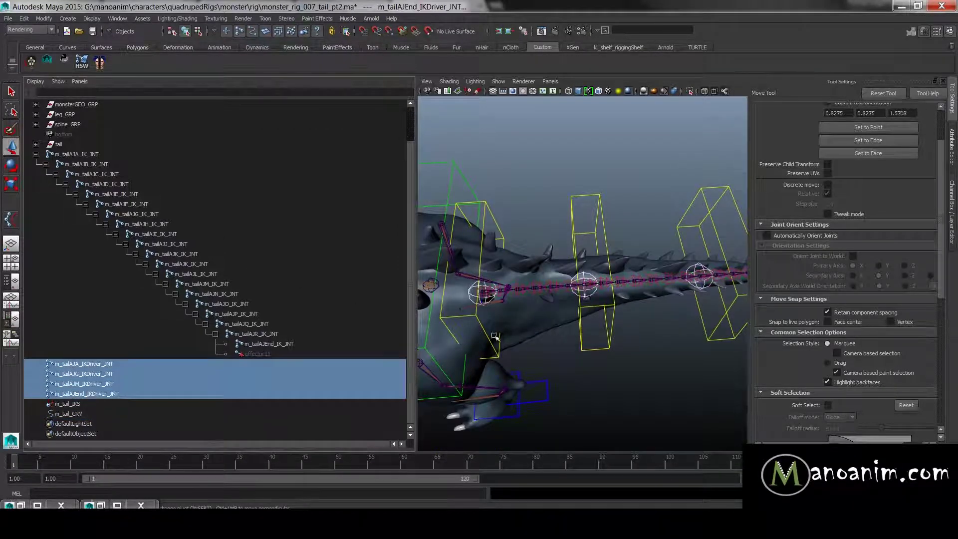
{"action": "left_click", "coordinate": [89, 414], "text": "ctrl"}
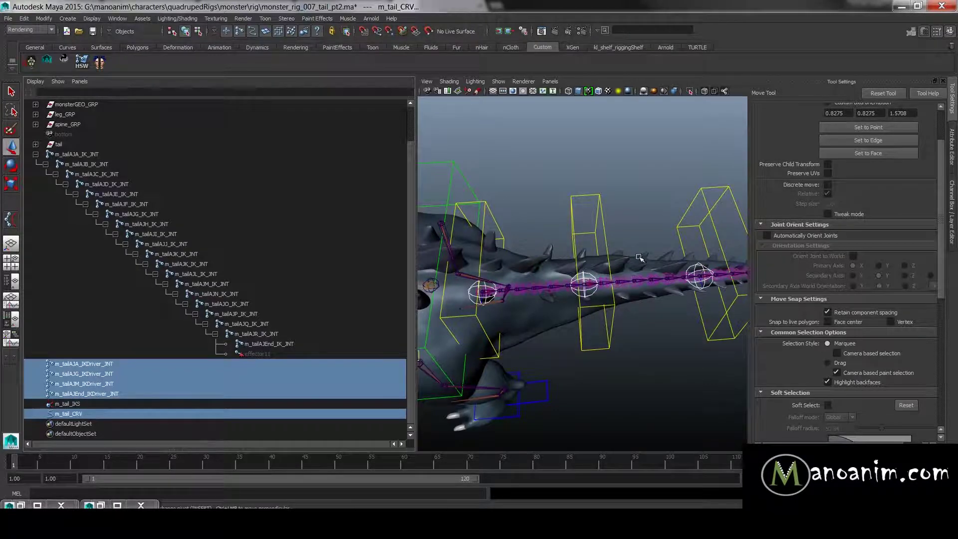
{"action": "key", "text": "space"}
{"action": "left_click", "coordinate": [713, 273]}
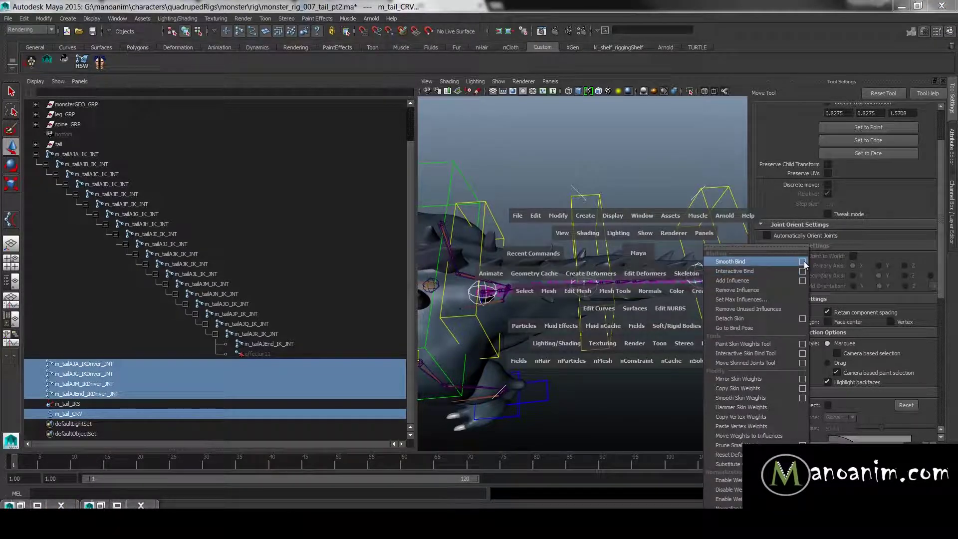
{"action": "left_click", "coordinate": [802, 261]}
{"action": "left_click", "coordinate": [460, 359]}
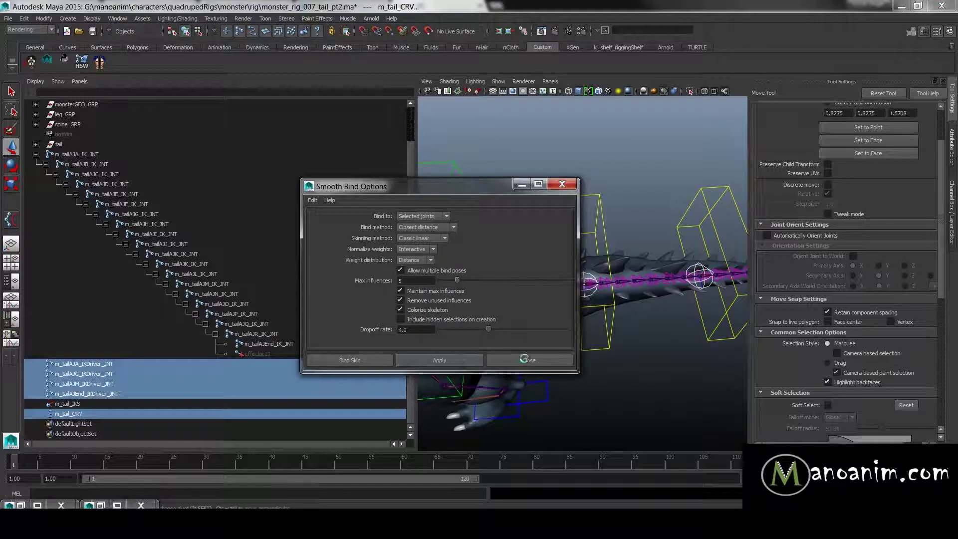
{"action": "left_click", "coordinate": [517, 358]}
- Test the curve binding by moving m_tailAJG_IKDriver_JNT and m_tailAJM_IKDriver_JNT in turn, undoing each move
{"action": "left_click", "coordinate": [85, 374]}
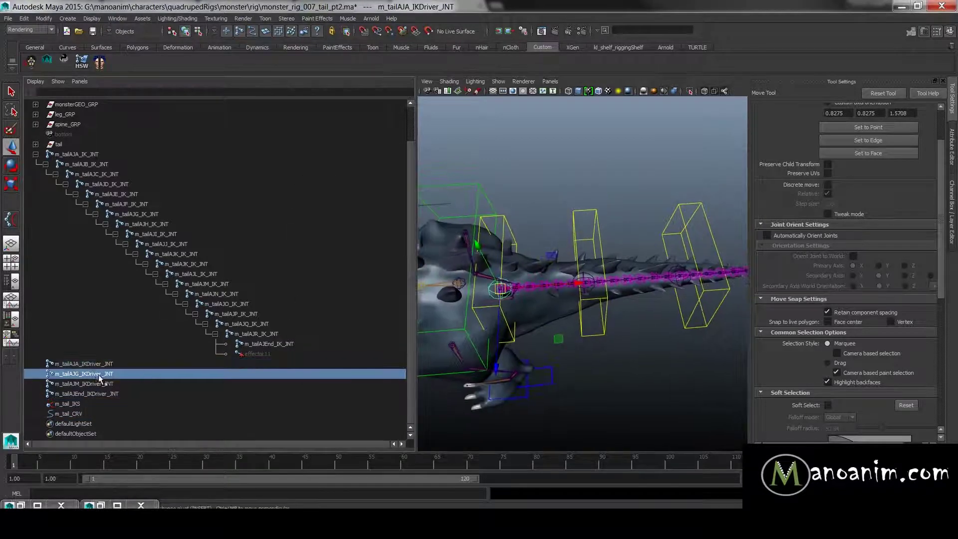
{"action": "left_click_drag", "start_coordinate": [589, 281], "coordinate": [589, 169]}
{"action": "key", "text": "ctrl+z"}
{"action": "left_click", "coordinate": [193, 384]}
{"action": "left_click_drag", "start_coordinate": [680, 276], "coordinate": [687, 378]}
{"action": "key", "text": "ctrl+z"}
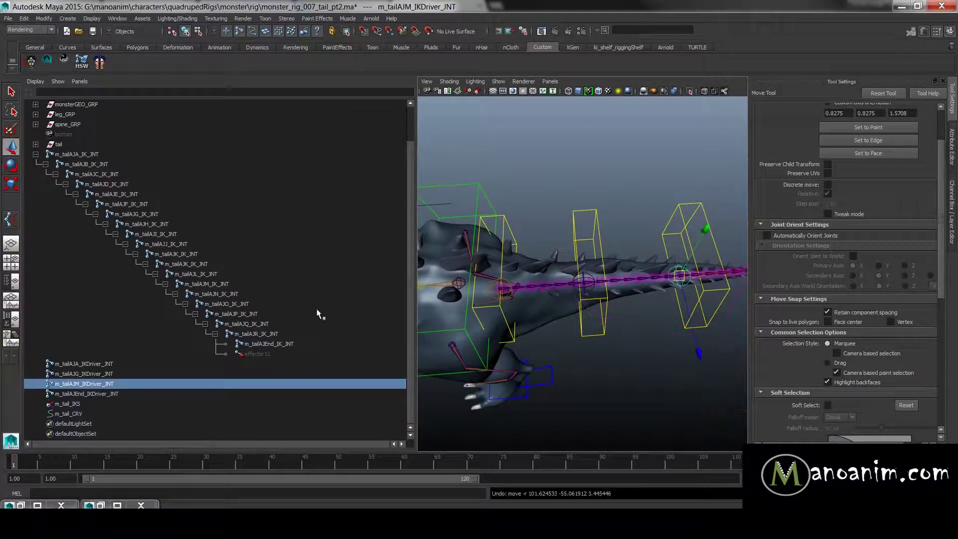
- Examine the four IKDriver joints and the existing box controls along the tail from several angles
{"action": "left_click", "coordinate": [121, 394]}
{"action": "right_click_drag", "start_coordinate": [677, 277], "coordinate": [584, 186], "text": "alt"}
{"action": "left_click", "coordinate": [584, 186]}
{"action": "left_click_drag", "start_coordinate": [584, 186], "coordinate": [571, 244], "text": "alt"}
{"action": "right_click_drag", "start_coordinate": [571, 244], "coordinate": [680, 259], "text": "alt"}
{"action": "left_click_drag", "start_coordinate": [680, 259], "coordinate": [619, 232], "text": "alt"}
{"action": "left_click_drag", "start_coordinate": [83, 364], "coordinate": [100, 396]}
{"action": "left_click_drag", "start_coordinate": [537, 318], "coordinate": [599, 304], "text": "alt"}
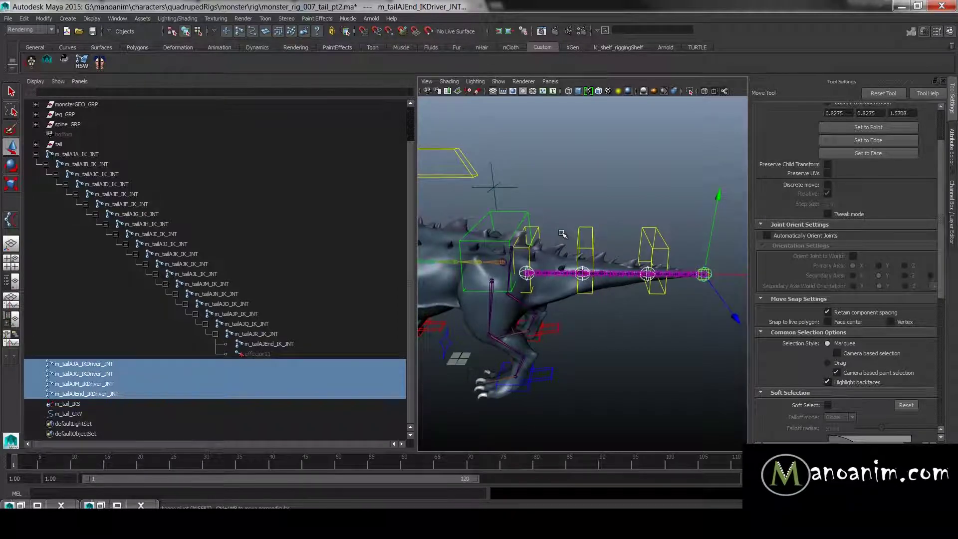
{"action": "left_click_drag", "start_coordinate": [536, 185], "coordinate": [603, 231], "text": "alt"}
{"action": "mouse_move", "coordinate": [603, 230]}
{"action": "right_mouse_down", "text": "alt"}
{"action": "mouse_move", "coordinate": [571, 229]}
{"action": "mouse_move", "coordinate": [592, 245]}
{"action": "right_mouse_up", "text": "alt"}
{"action": "left_click_drag", "start_coordinate": [592, 245], "coordinate": [586, 259], "text": "alt"}
{"action": "right_click_drag", "start_coordinate": [586, 259], "coordinate": [605, 313], "text": "alt"}
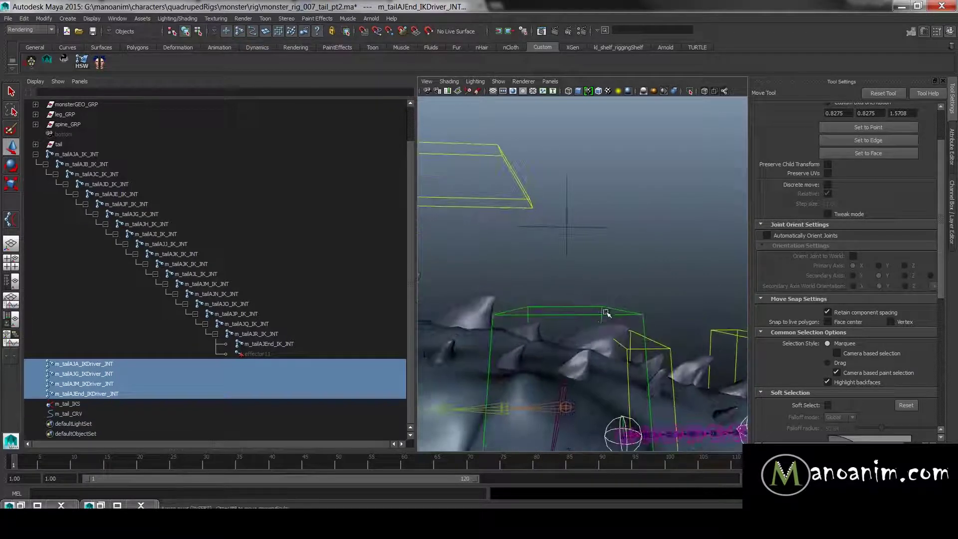
- Duplicate m_tailAJC_IKDriver_CTRLModify_GRP from the tail control hierarchy and unparent the copy to the world
{"action": "left_click", "coordinate": [615, 309]}
{"action": "key", "text": "f"}
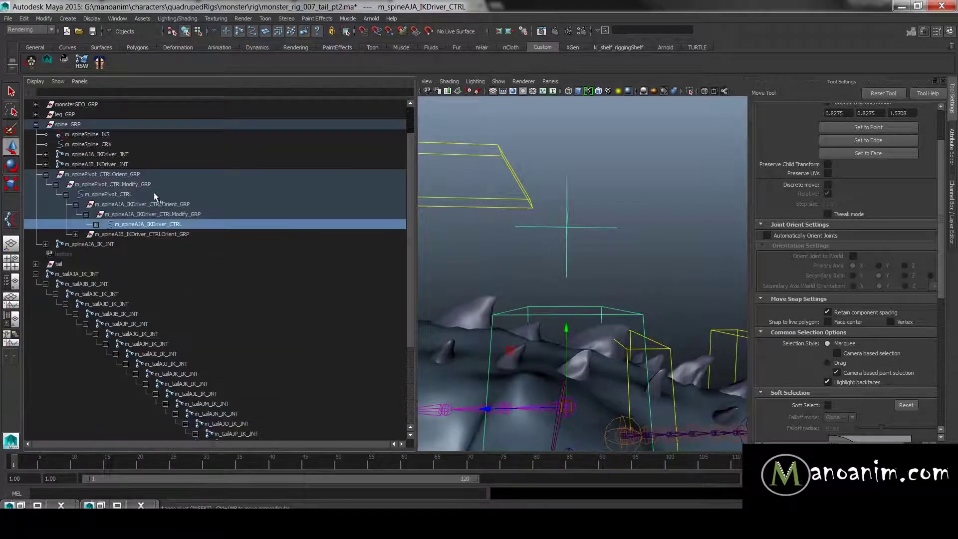
{"action": "middle_click_drag", "start_coordinate": [665, 316], "coordinate": [609, 277], "text": "alt"}
{"action": "left_click", "coordinate": [594, 300]}
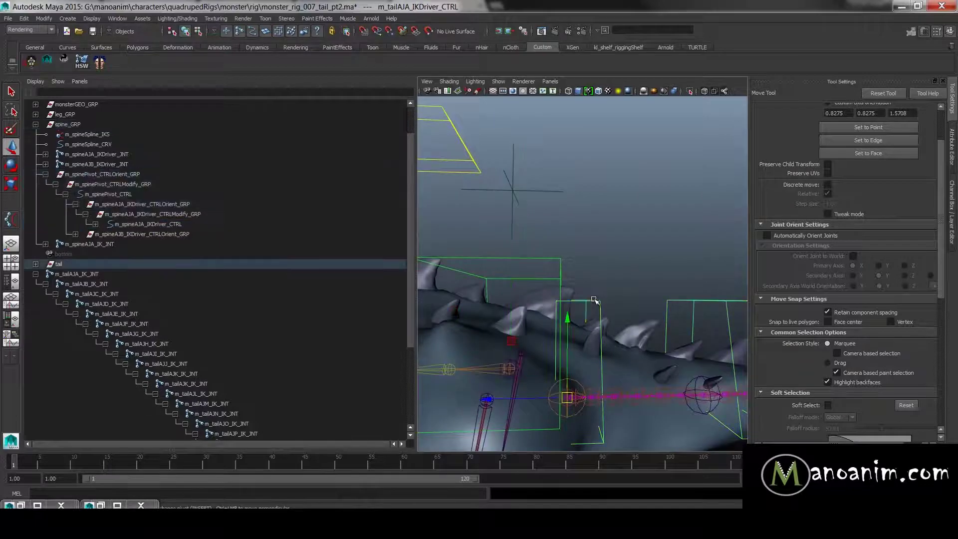
{"action": "key", "text": "f"}
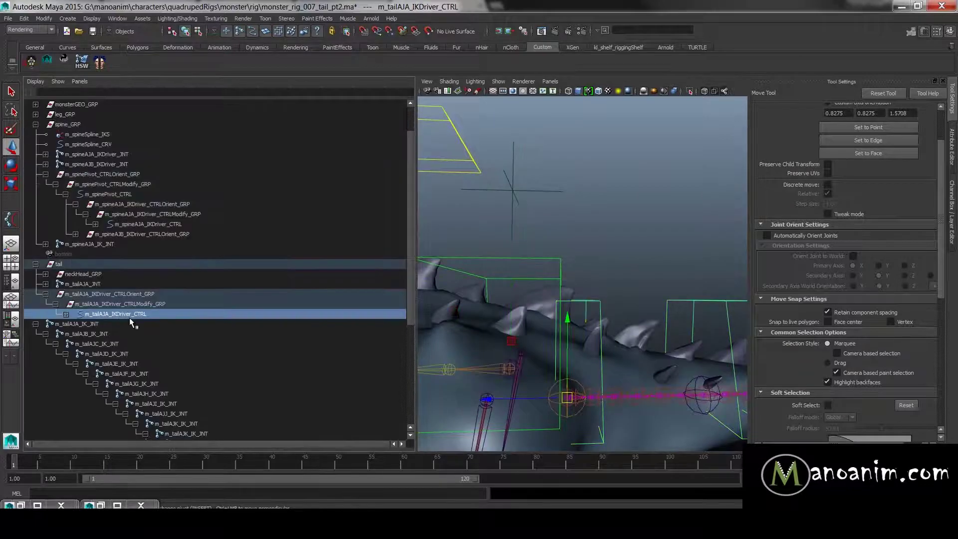
{"action": "left_click", "coordinate": [65, 314]}
{"action": "left_click", "coordinate": [171, 366]}
{"action": "key", "text": "ctrl+d"}
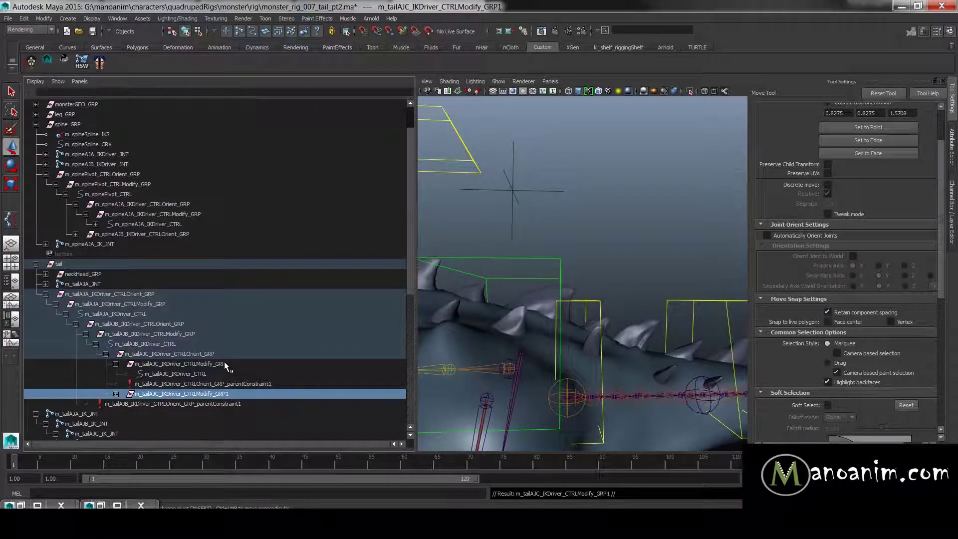
{"action": "key", "text": "shift+p"}
{"action": "left_click", "coordinate": [36, 264]}
{"action": "left_click", "coordinate": [35, 274], "text": "shift"}
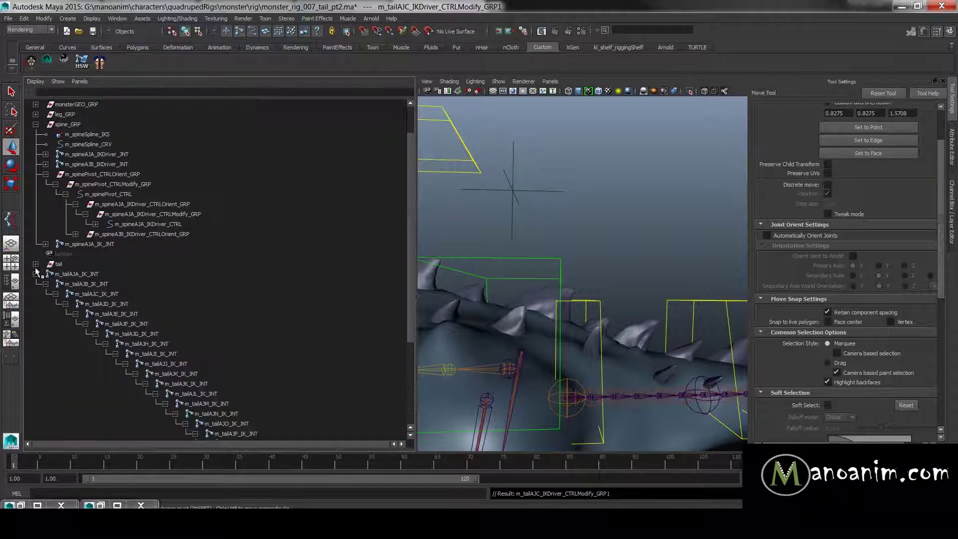
{"action": "left_click", "coordinate": [35, 274]}
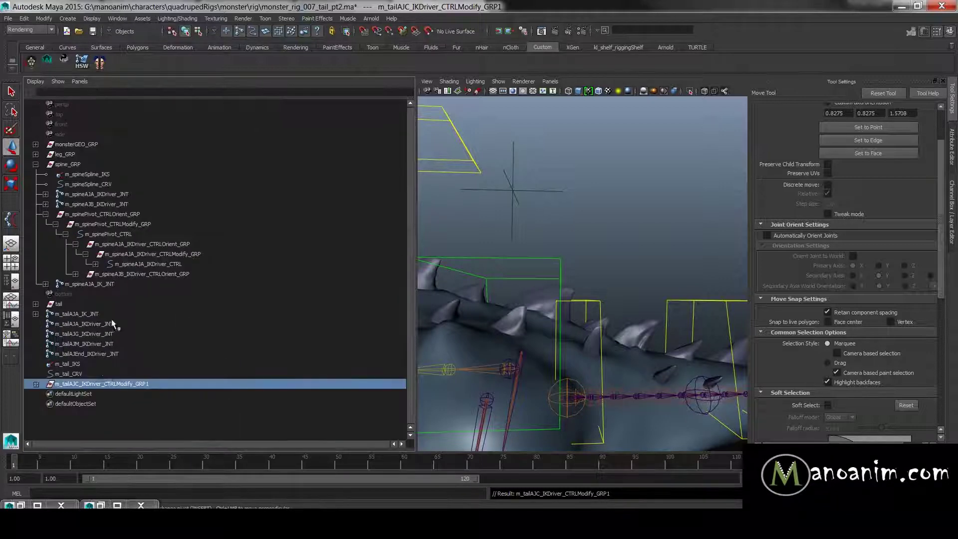
{"action": "left_click", "coordinate": [35, 384]}
{"action": "left_click_drag", "start_coordinate": [110, 387], "coordinate": [143, 394]}
{"action": "left_click", "coordinate": [121, 394]}
- Replace IKDriver with FK in all names of the m_tailAJA_IKDriver_CTRLOrient_GRP hierarchy using Search and Replace Names
{"action": "scroll", "coordinate": [529, 304], "scroll_direction": "down", "scroll_amount": 4}
{"action": "left_click_drag", "start_coordinate": [574, 295], "coordinate": [641, 310], "text": "alt"}
{"action": "scroll", "coordinate": [634, 300], "scroll_direction": "up", "scroll_amount": 3}
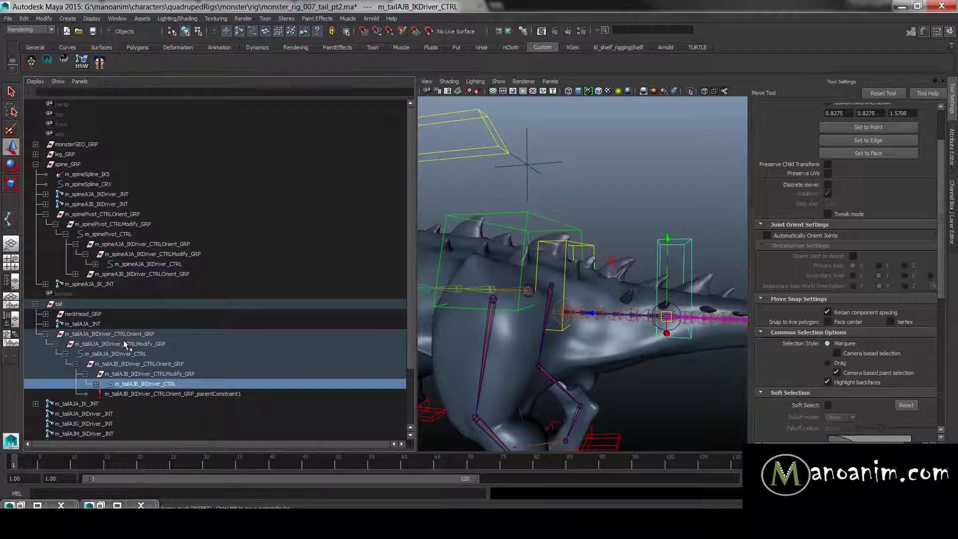
{"action": "left_click", "coordinate": [46, 334]}
{"action": "left_click", "coordinate": [71, 333]}
{"action": "key", "text": "space"}
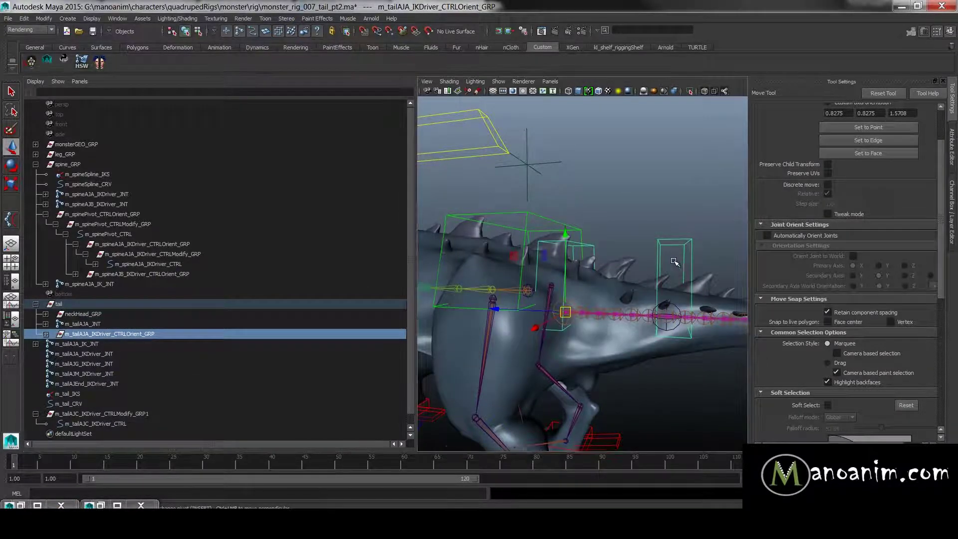
{"action": "right_click_drag", "start_coordinate": [673, 262], "coordinate": [245, 310], "text": "alt"}
{"action": "right_click_drag", "start_coordinate": [709, 270], "coordinate": [611, 286], "text": "alt"}
{"action": "key", "text": "space"}
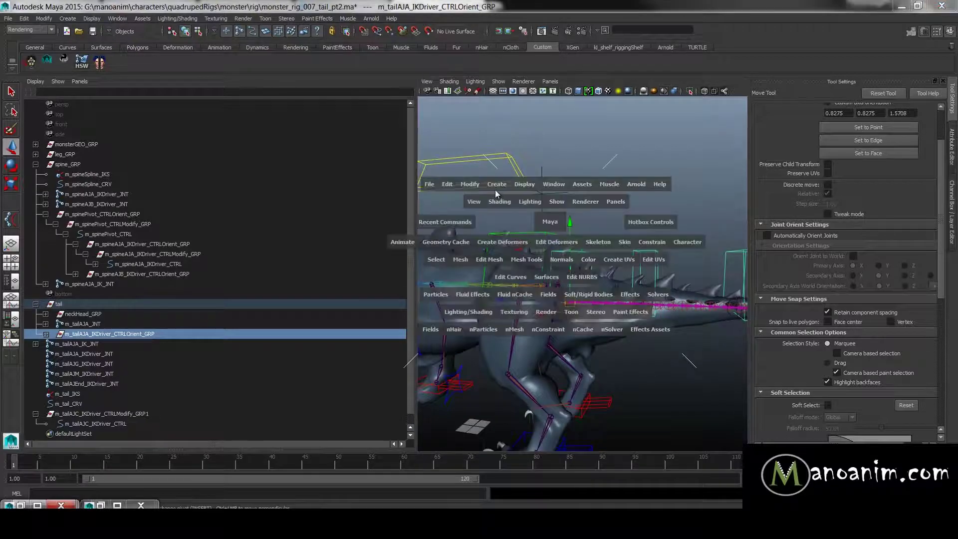
{"action": "left_click", "coordinate": [470, 184]}
{"action": "left_click", "coordinate": [508, 301]}
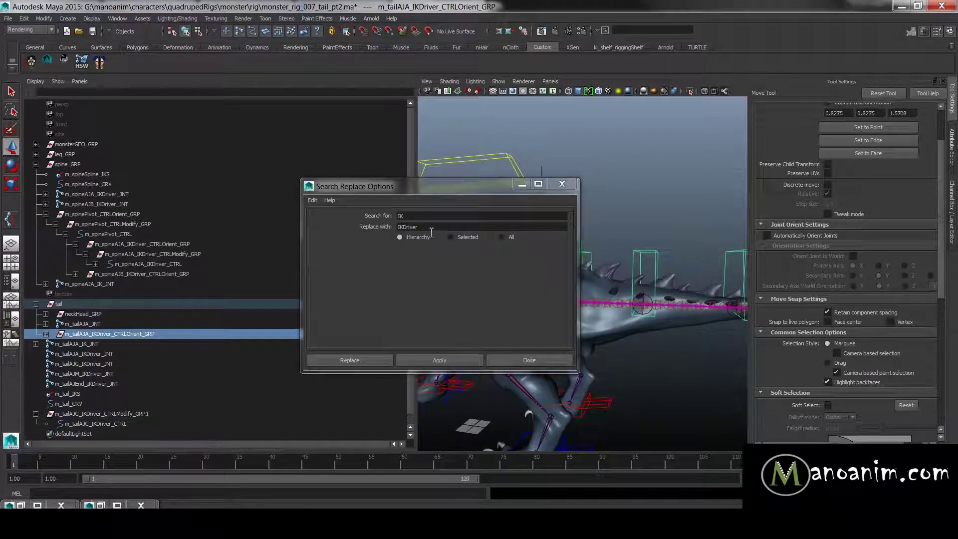
{"action": "left_click", "coordinate": [431, 217]}
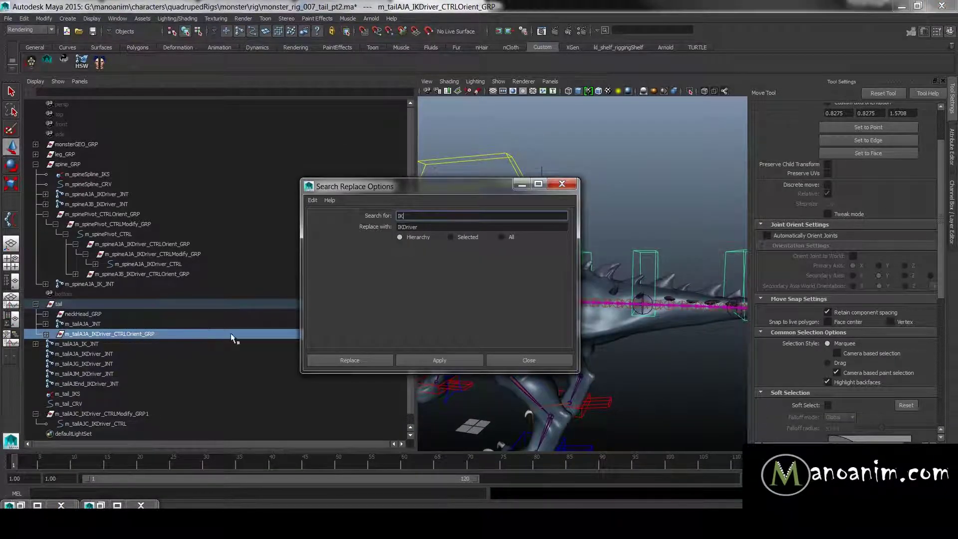
{"action": "left_click_drag", "start_coordinate": [422, 216], "coordinate": [369, 218]}
{"action": "key", "text": "Tab"}
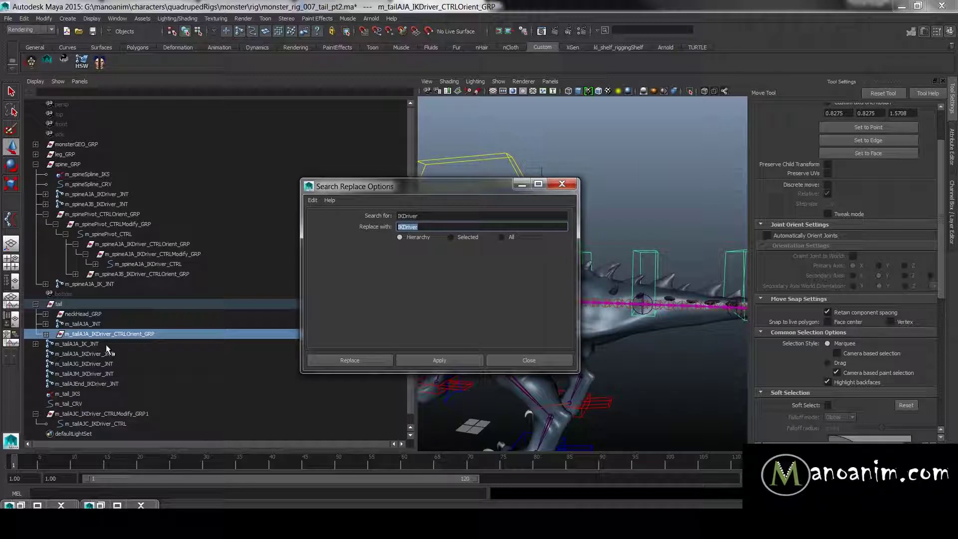
{"action": "type", "text": "FKK"}
{"action": "left_click", "coordinate": [442, 360]}
{"action": "left_click", "coordinate": [531, 360]}
{"action": "left_click", "coordinate": [630, 252]}
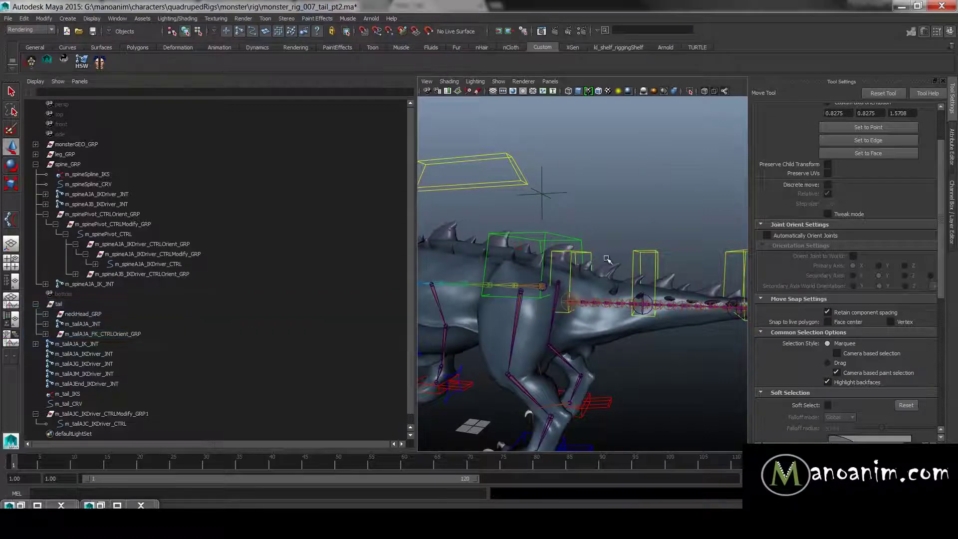
- Inspect the tail FK controls against the spine control and the driver joints along the tail
{"action": "left_click_drag", "start_coordinate": [612, 259], "coordinate": [624, 265], "text": "alt"}
{"action": "middle_click_drag", "start_coordinate": [624, 264], "coordinate": [579, 271], "text": "alt"}
{"action": "right_click_drag", "start_coordinate": [580, 272], "coordinate": [558, 250], "text": "alt"}
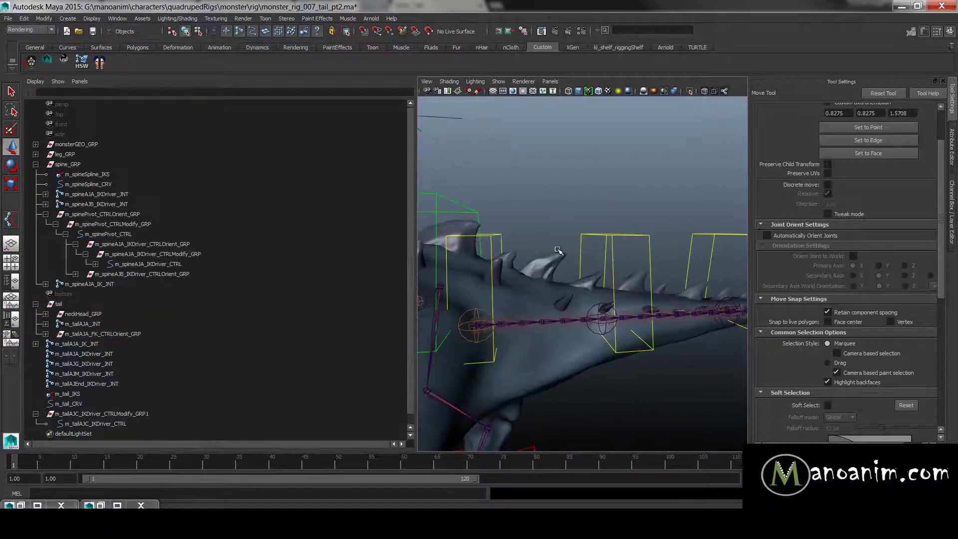
{"action": "left_click", "coordinate": [456, 204]}
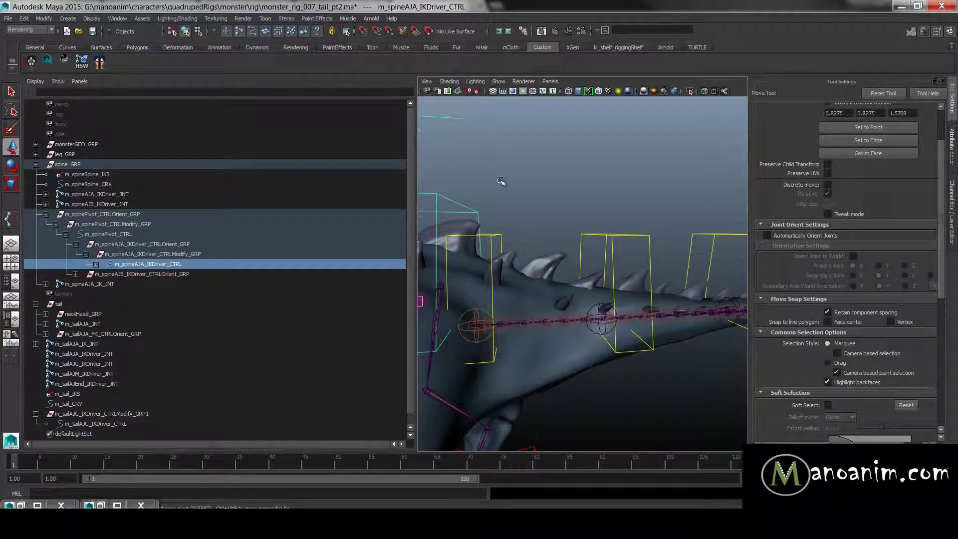
{"action": "left_click", "coordinate": [494, 235]}
{"action": "scroll", "coordinate": [587, 240], "scroll_direction": "down", "scroll_amount": 8}
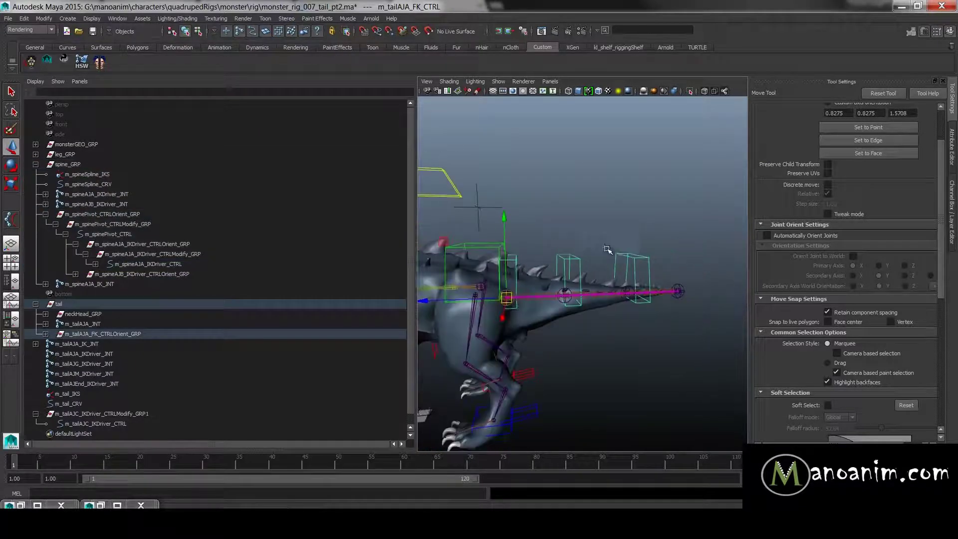
{"action": "left_click", "coordinate": [586, 247]}
{"action": "scroll", "coordinate": [574, 255], "scroll_direction": "up", "scroll_amount": 4}
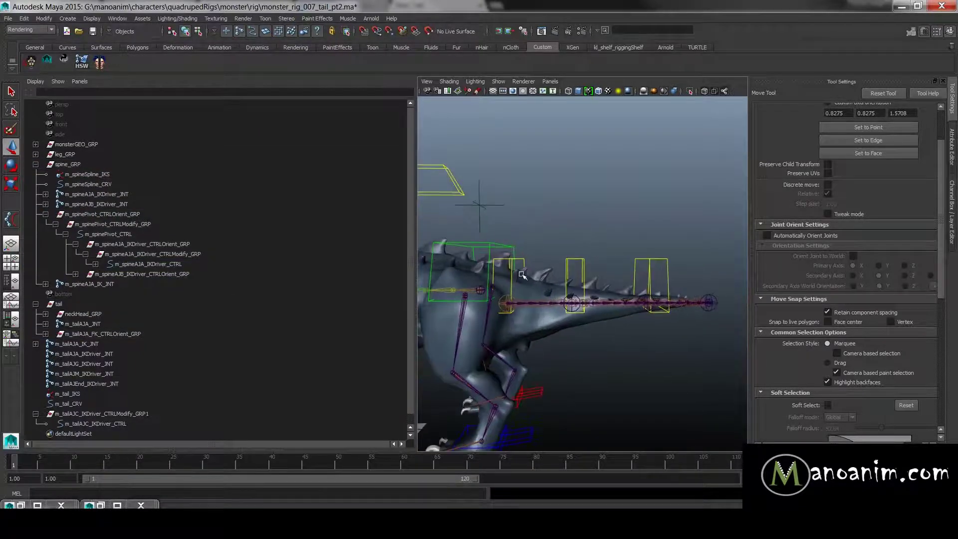
- Delete the unparented copy m_tailAJC_IKDriver_CTRLModify_GRP1 together with its control
{"action": "left_click", "coordinate": [90, 414]}
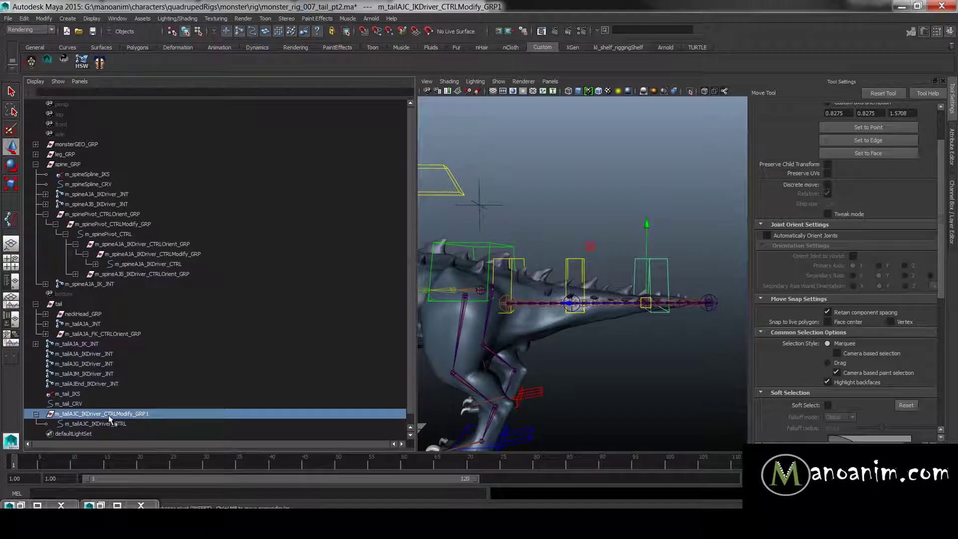
{"action": "scroll", "coordinate": [155, 406], "scroll_direction": "down", "scroll_amount": 1}
{"action": "left_click", "coordinate": [170, 414]}
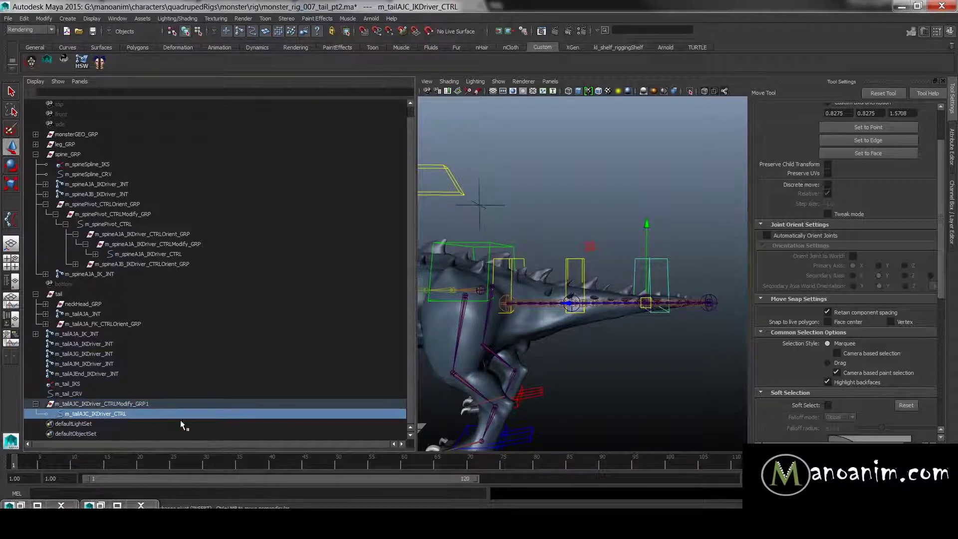
{"action": "left_click", "coordinate": [160, 405]}
{"action": "key", "text": "Delete"}
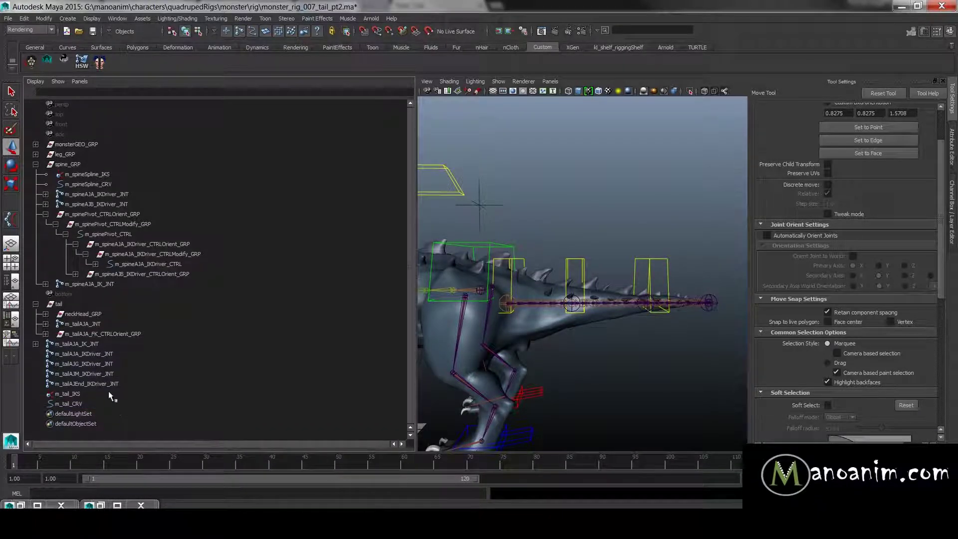
- Duplicate m_tailAJC_FK_CTRLOrient_GRP of the last tail FK control and unparent the copy to the world
{"action": "left_click_drag", "start_coordinate": [653, 248], "coordinate": [667, 260]}
{"action": "key", "text": "f"}
{"action": "left_click", "coordinate": [179, 404]}
{"action": "left_click", "coordinate": [178, 397]}
{"action": "key", "text": "ctrl+d"}
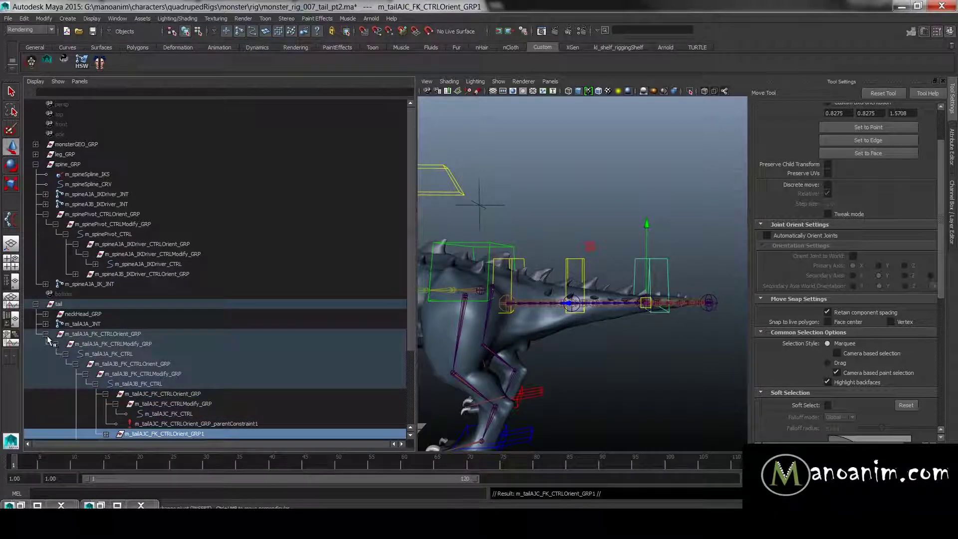
{"action": "left_click", "coordinate": [45, 333]}
{"action": "key", "text": "shift+p"}
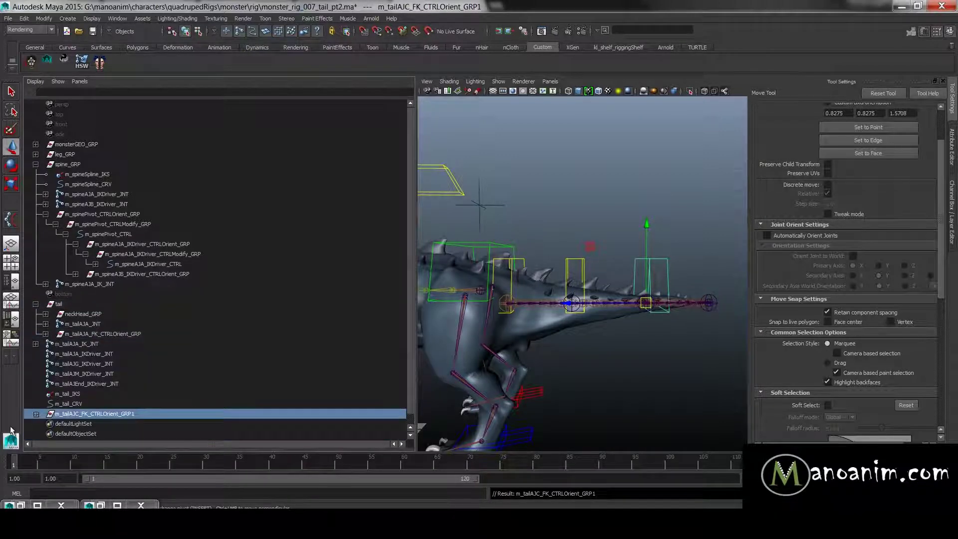
- Replace FK with IKDriver throughout the hierarchy of m_tailAJC_FK_CTRLOrient_GRP1 using Search and Replace Names
{"action": "double_click", "coordinate": [89, 416]}
{"action": "left_click", "coordinate": [62, 423]}
{"action": "left_click", "coordinate": [76, 417]}
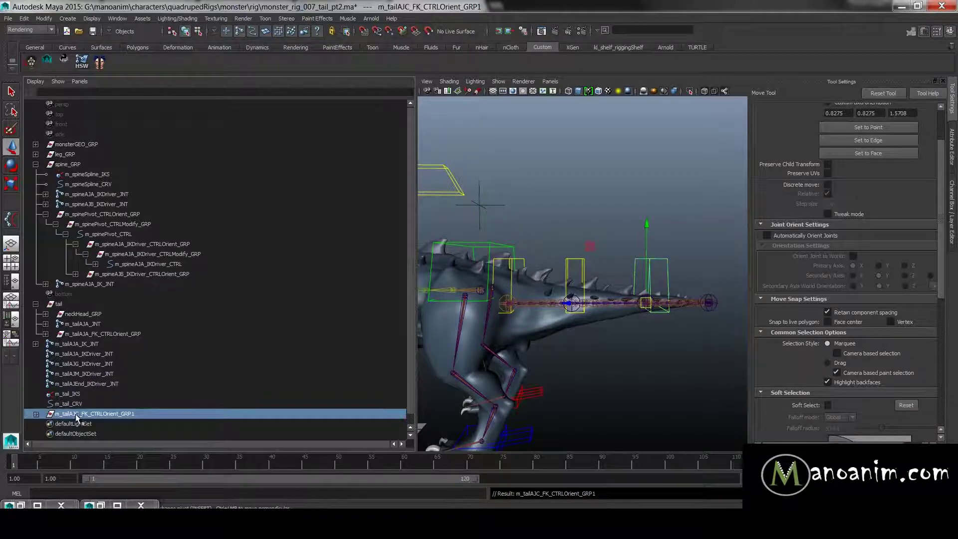
{"action": "key", "text": "space"}
{"action": "left_click", "coordinate": [464, 194]}
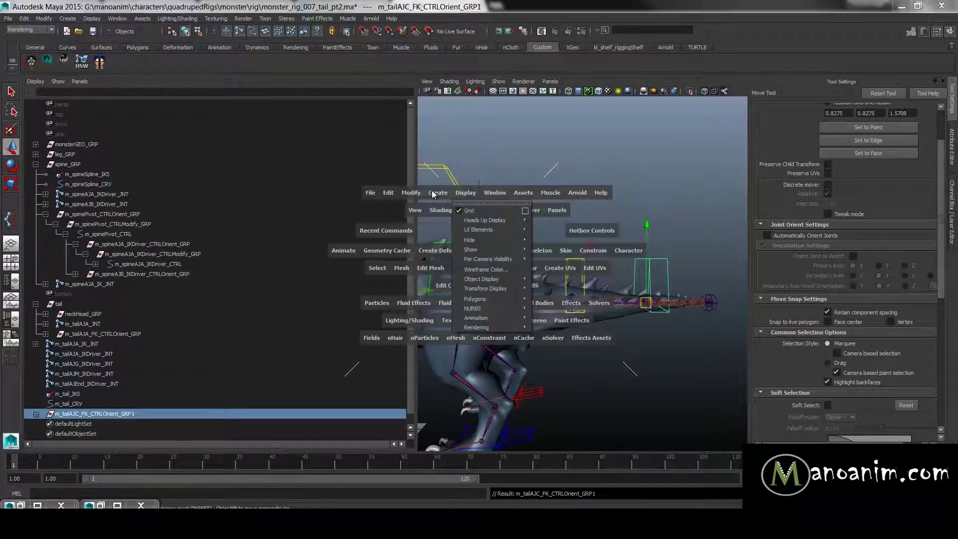
{"action": "left_click", "coordinate": [432, 194]}
{"action": "left_click", "coordinate": [474, 192]}
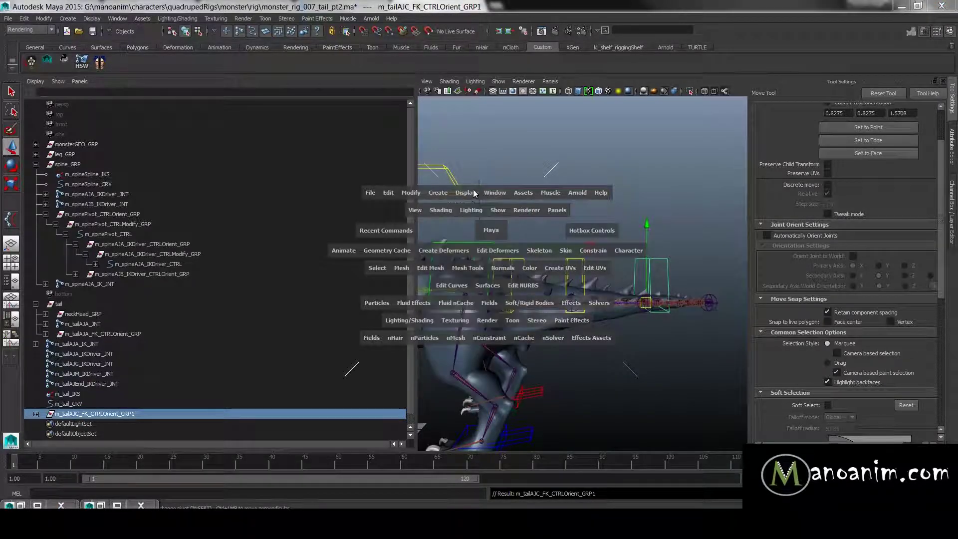
{"action": "left_click", "coordinate": [415, 193]}
{"action": "left_click", "coordinate": [486, 310]}
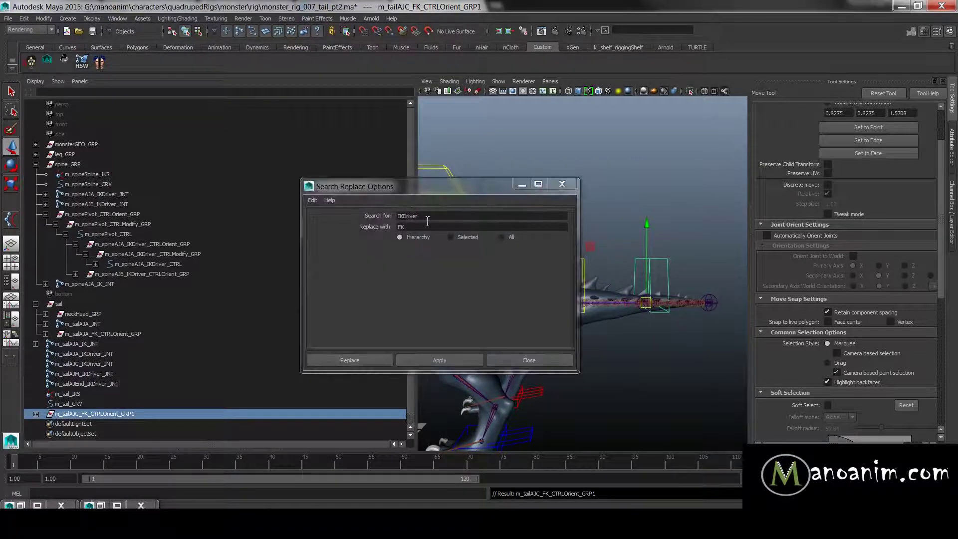
{"action": "double_click", "coordinate": [427, 218]}
{"action": "key", "text": "ctrl+c"}
{"action": "left_click_drag", "start_coordinate": [416, 229], "coordinate": [366, 227]}
{"action": "key", "text": "ctrl+v"}
{"action": "left_click_drag", "start_coordinate": [426, 216], "coordinate": [379, 218]}
{"action": "type", "text": "FK"}
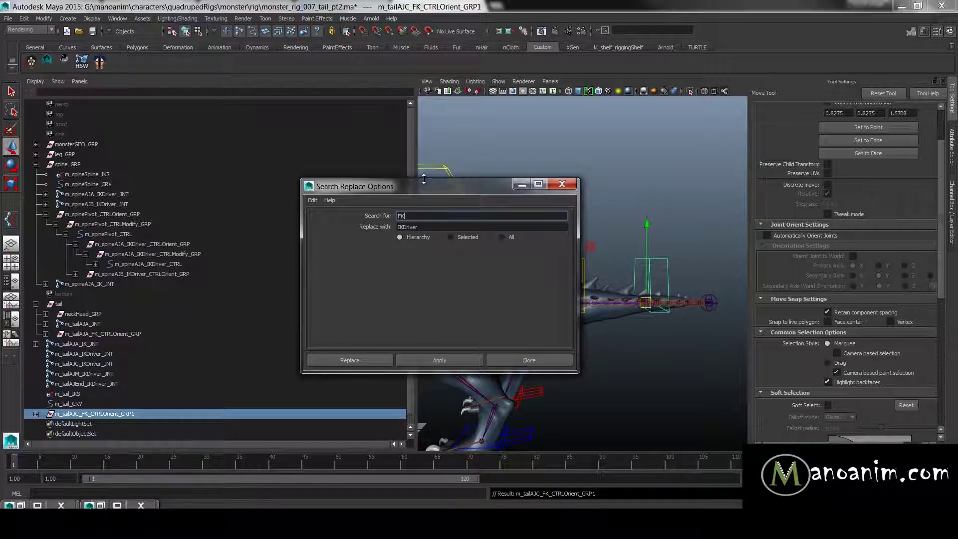
{"action": "left_click", "coordinate": [474, 361]}
{"action": "left_click", "coordinate": [494, 360]}
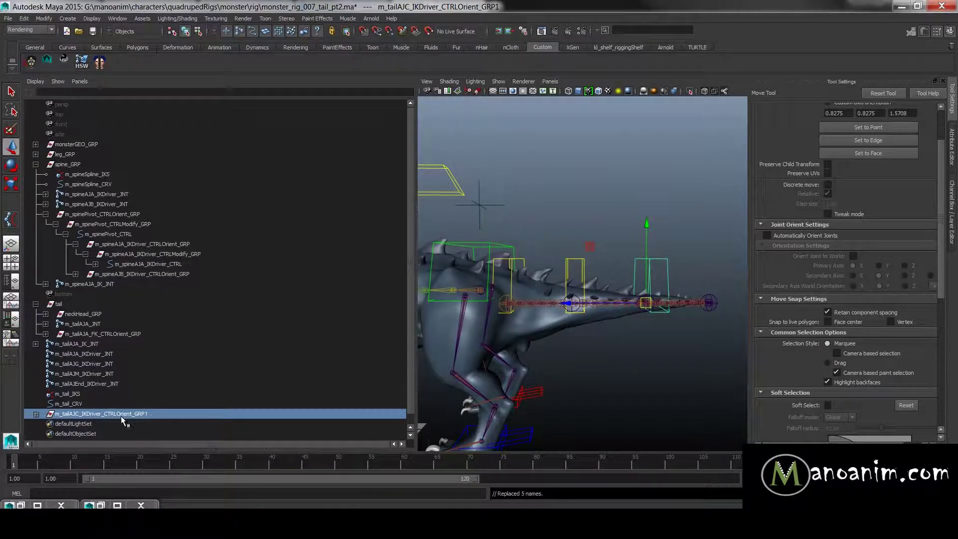
- Rename the duplicated top group as m_tailAJC_IKDriver_CTRLOrient_GRP, without the trailing 1
{"action": "double_click", "coordinate": [164, 416]}
{"action": "key", "text": "BackSpace"}
{"action": "key", "text": "Return"}
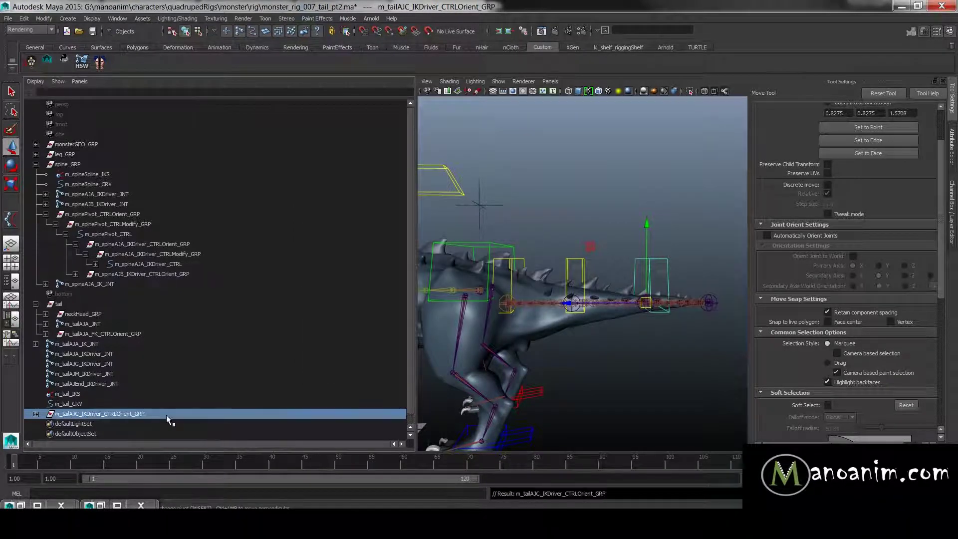
{"action": "double_click", "coordinate": [80, 414]}
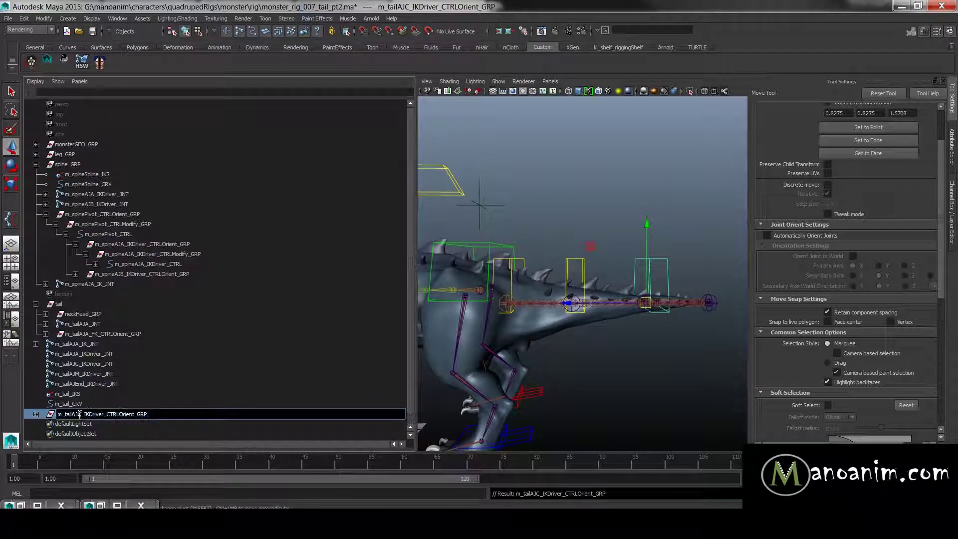
{"action": "key", "text": "Return"}
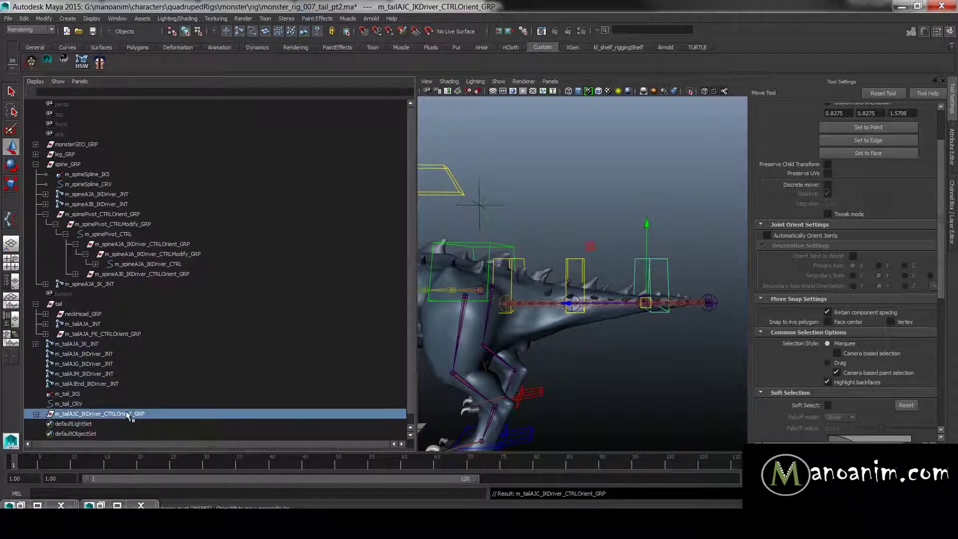
- Duplicate m_tailAJC_IKDriver_CTRLOrient_GRP, move the copy up above the tail, and reselect the original group
{"action": "key", "text": "ctrl+d"}
{"action": "left_click_drag", "start_coordinate": [646, 300], "coordinate": [554, 182]}
{"action": "left_click", "coordinate": [109, 414]}
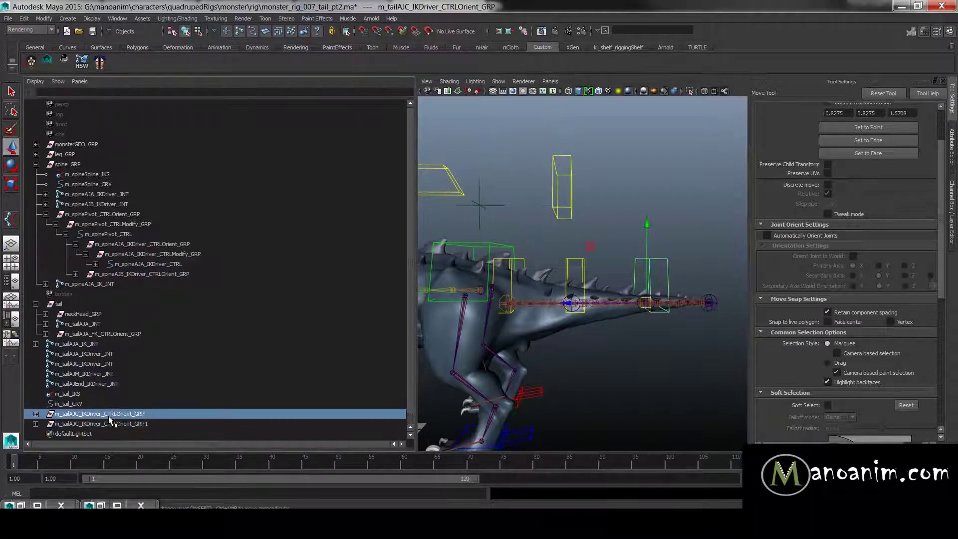
- Snap m_tailAJC_IKDriver_CTRLOrient_GRP onto the end joint at the tail tip
{"action": "key", "text": "space"}
{"action": "middle_click_drag", "start_coordinate": [654, 236], "coordinate": [532, 243], "text": "alt"}
{"action": "right_click_drag", "start_coordinate": [532, 243], "coordinate": [569, 319], "text": "alt"}
{"action": "key", "text": "v"}
{"action": "mouse_move", "coordinate": [569, 320]}
{"action": "middle_mouse_down"}
{"action": "mouse_move", "coordinate": [584, 310]}
{"action": "mouse_move", "coordinate": [592, 320]}
{"action": "mouse_move", "coordinate": [580, 325]}
{"action": "middle_mouse_up"}
{"action": "right_click_drag", "start_coordinate": [580, 325], "coordinate": [636, 279], "text": "alt"}
{"action": "middle_click_drag", "start_coordinate": [636, 280], "coordinate": [673, 246], "text": "alt"}
{"action": "right_click_drag", "start_coordinate": [673, 246], "coordinate": [848, 314], "text": "alt"}
- Isolate m_tailAJC_IKDriver_CTRLOrient_GRP together with m_tailAJEnd_IKDriver_JNT and check the control's alignment to the joint
{"action": "left_click", "coordinate": [657, 302], "text": "shift"}
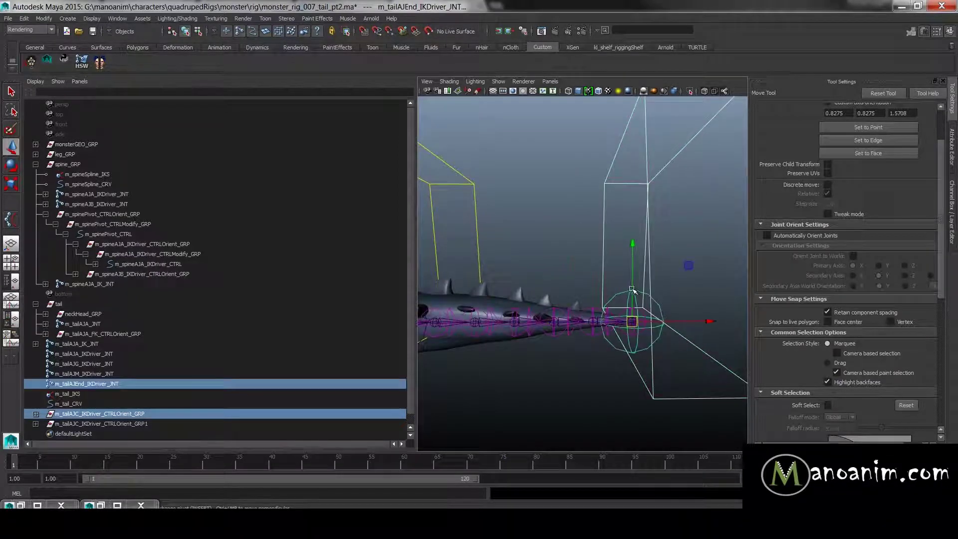
{"action": "key", "text": "alt+h"}
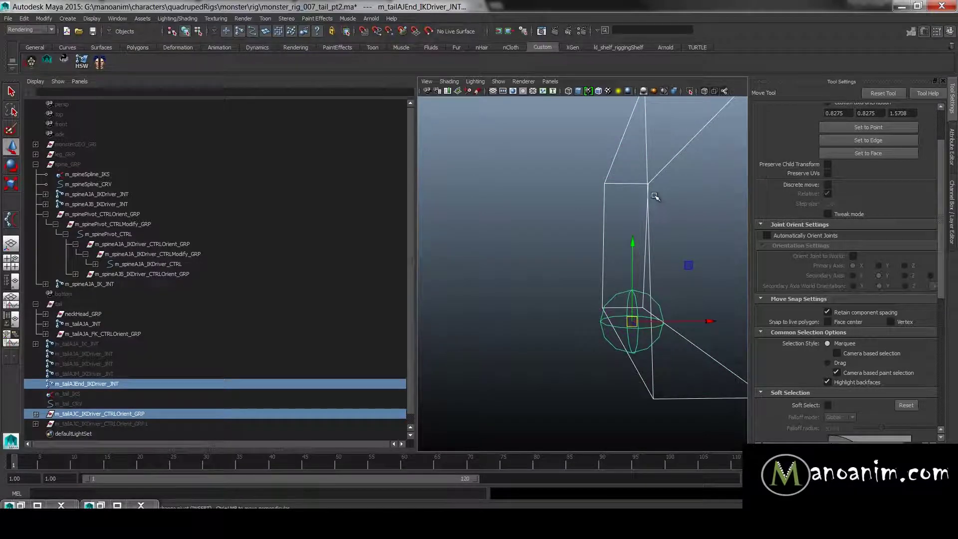
{"action": "left_click", "coordinate": [648, 197]}
{"action": "left_click", "coordinate": [137, 413]}
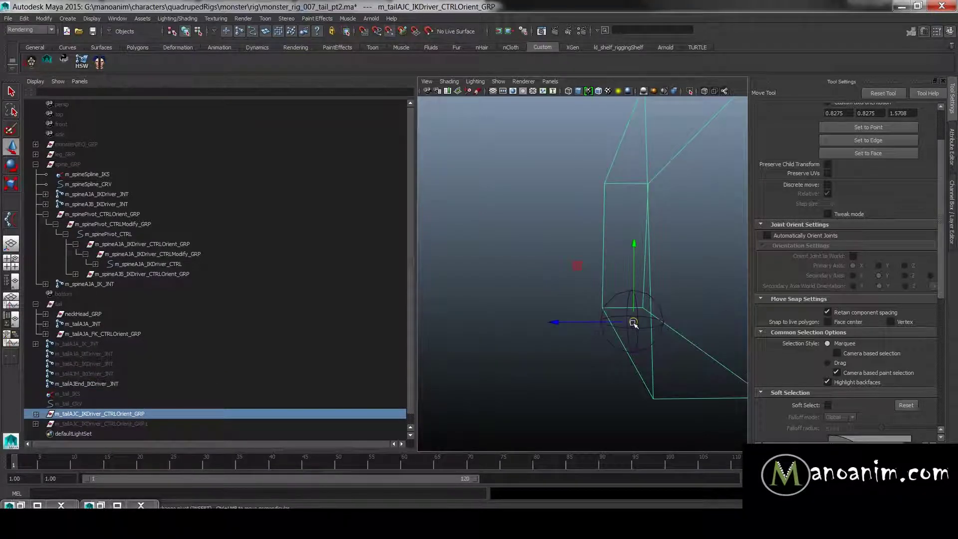
{"action": "scroll", "coordinate": [533, 284], "scroll_direction": "down", "scroll_amount": 2}
{"action": "left_click_drag", "start_coordinate": [533, 284], "coordinate": [511, 289], "text": "alt"}
{"action": "scroll", "coordinate": [511, 289], "scroll_direction": "down", "scroll_amount": 1}
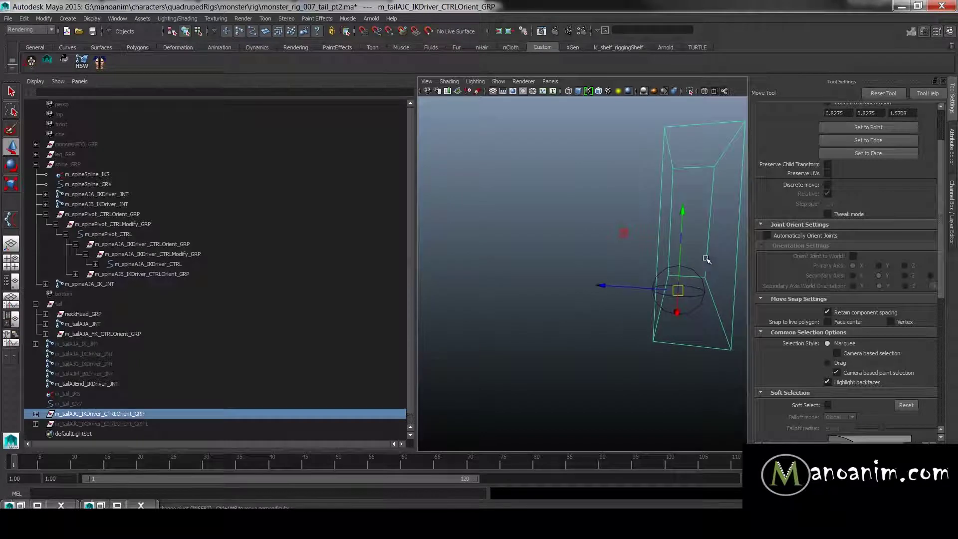
{"action": "right_click_drag", "start_coordinate": [642, 227], "coordinate": [600, 235], "text": "alt"}
- Replace AJC with AJEnd throughout the hierarchy of m_tailAJC_IKDriver_CTRLOrient_GRP using Search and Replace Names
{"action": "left_click", "coordinate": [96, 415]}
{"action": "key", "text": "space"}
{"action": "left_click", "coordinate": [633, 224]}
{"action": "left_click", "coordinate": [549, 225]}
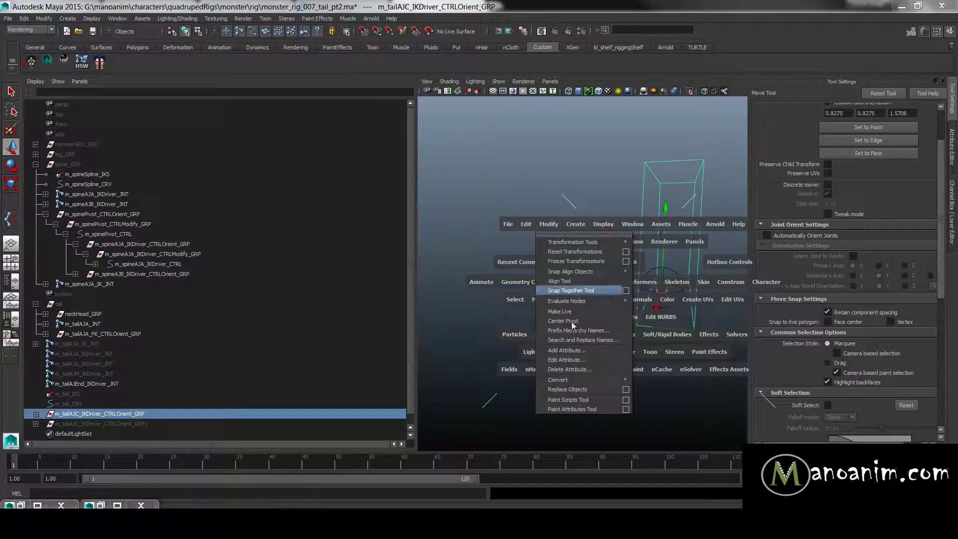
{"action": "left_click", "coordinate": [597, 339]}
{"action": "type", "text": "AJC"}
{"action": "key", "text": "Tab"}
{"action": "type", "text": "E"}
{"action": "key", "text": "BackSpace"}
{"action": "type", "text": "AJEnd"}
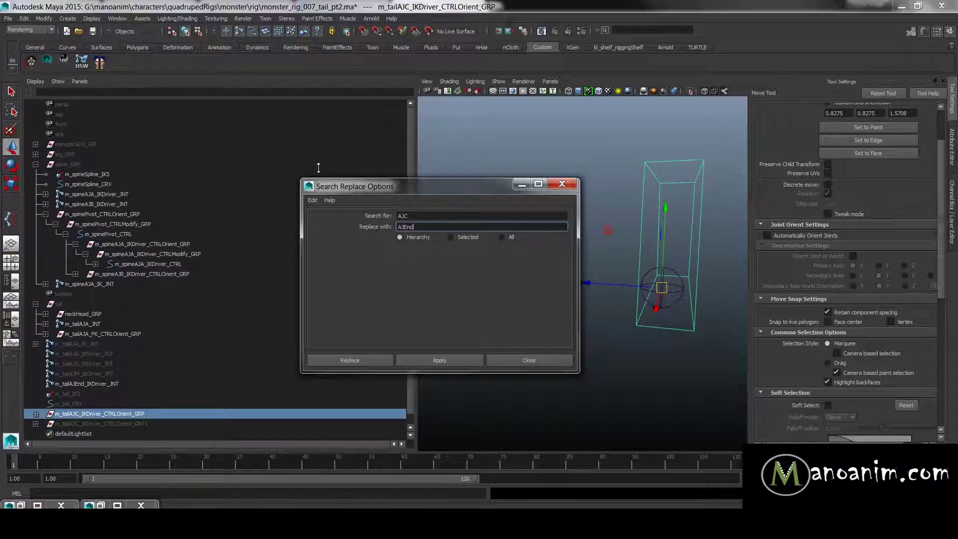
{"action": "left_click", "coordinate": [450, 360]}
{"action": "left_click", "coordinate": [529, 361]}
- Show the last hidden objects again and select the control at the tail tip
{"action": "left_click", "coordinate": [135, 422]}
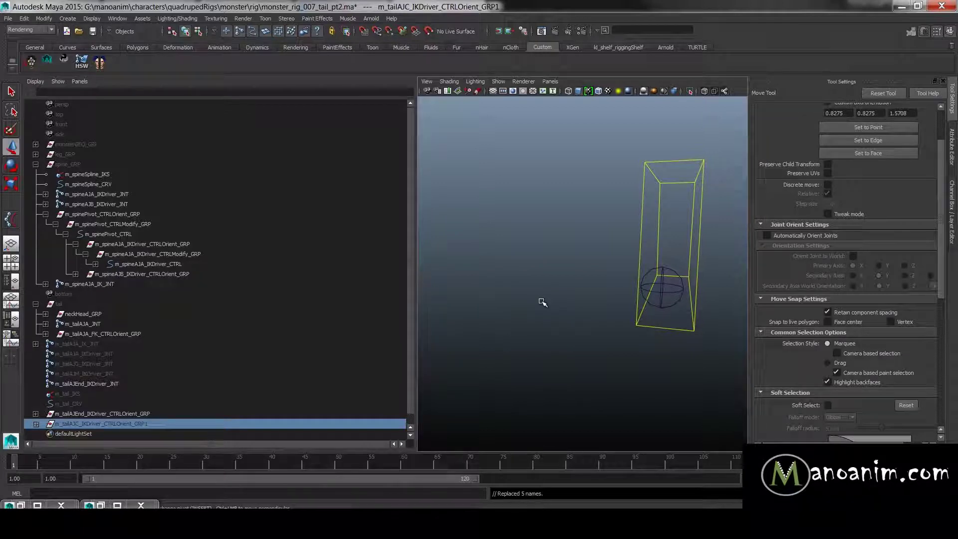
{"action": "key", "text": "ctrl+shift+h"}
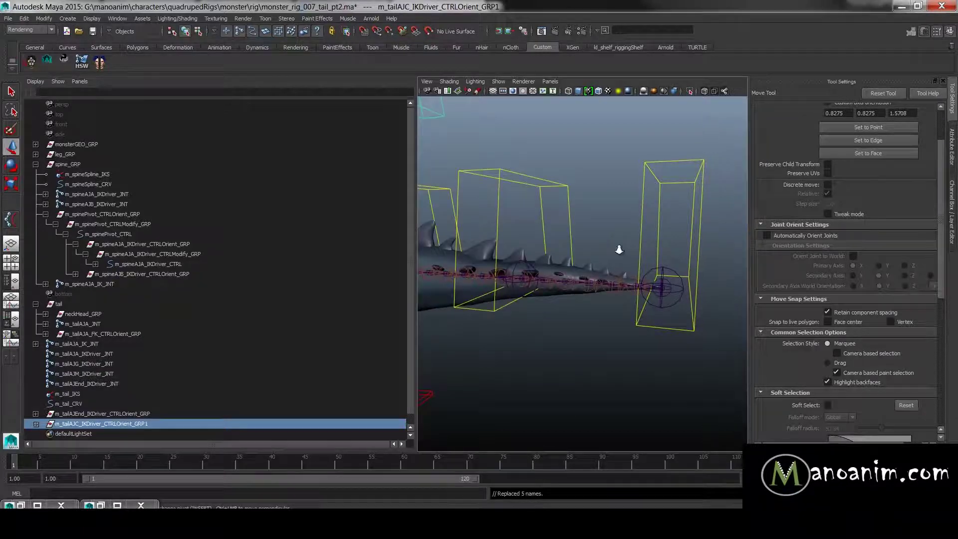
{"action": "left_click_drag", "start_coordinate": [618, 250], "coordinate": [605, 233], "text": "alt"}
{"action": "left_click", "coordinate": [616, 197]}
{"action": "key", "text": "f"}
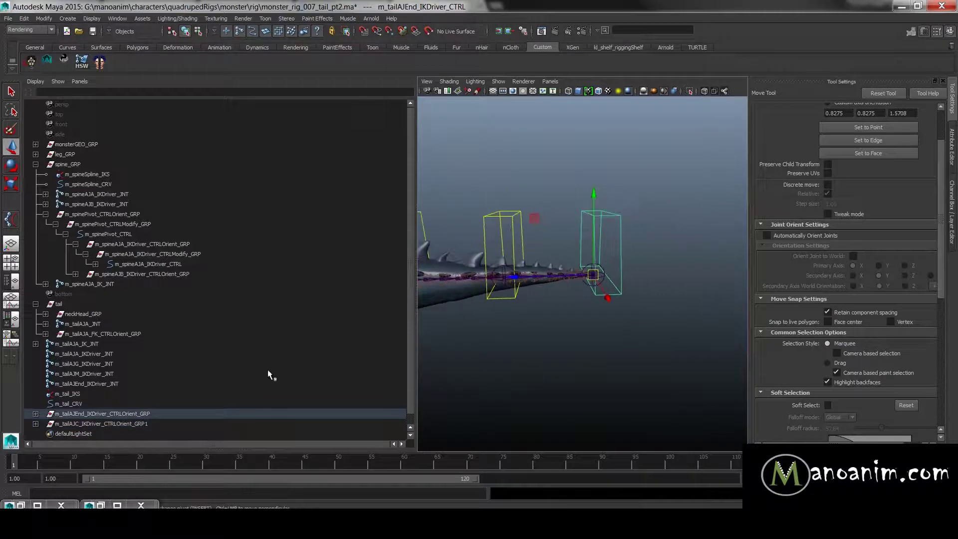
- Examine m_tailAJEnd_IKDriver_CTRL and its hierarchy at the tail tip from several angles
{"action": "key", "text": "f"}
{"action": "scroll", "coordinate": [217, 387], "scroll_direction": "down", "scroll_amount": 2}
{"action": "left_click_drag", "start_coordinate": [559, 262], "coordinate": [597, 254], "text": "alt"}
{"action": "right_click_drag", "start_coordinate": [596, 254], "coordinate": [524, 247], "text": "alt"}
{"action": "middle_click_drag", "start_coordinate": [524, 247], "coordinate": [592, 248], "text": "alt"}
{"action": "left_click_drag", "start_coordinate": [592, 248], "coordinate": [602, 240], "text": "alt"}
{"action": "right_click_drag", "start_coordinate": [601, 239], "coordinate": [686, 308], "text": "alt"}
{"action": "left_click_drag", "start_coordinate": [687, 308], "coordinate": [718, 294], "text": "alt"}
{"action": "middle_click_drag", "start_coordinate": [728, 251], "coordinate": [659, 268], "text": "alt"}
{"action": "left_click", "coordinate": [654, 211]}
{"action": "key", "text": "z"}
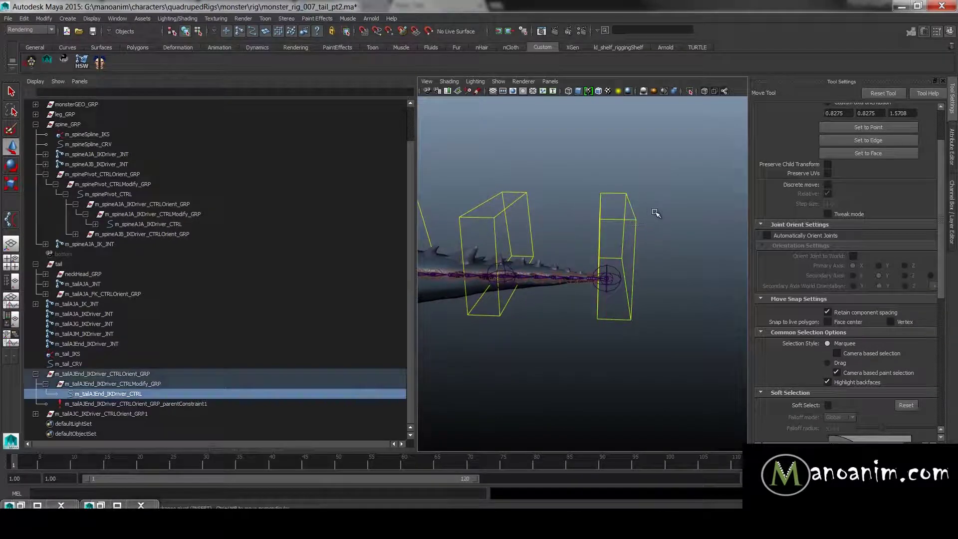
{"action": "left_click_drag", "start_coordinate": [660, 274], "coordinate": [611, 277], "text": "alt"}
{"action": "left_click_drag", "start_coordinate": [644, 201], "coordinate": [590, 184], "text": "alt"}
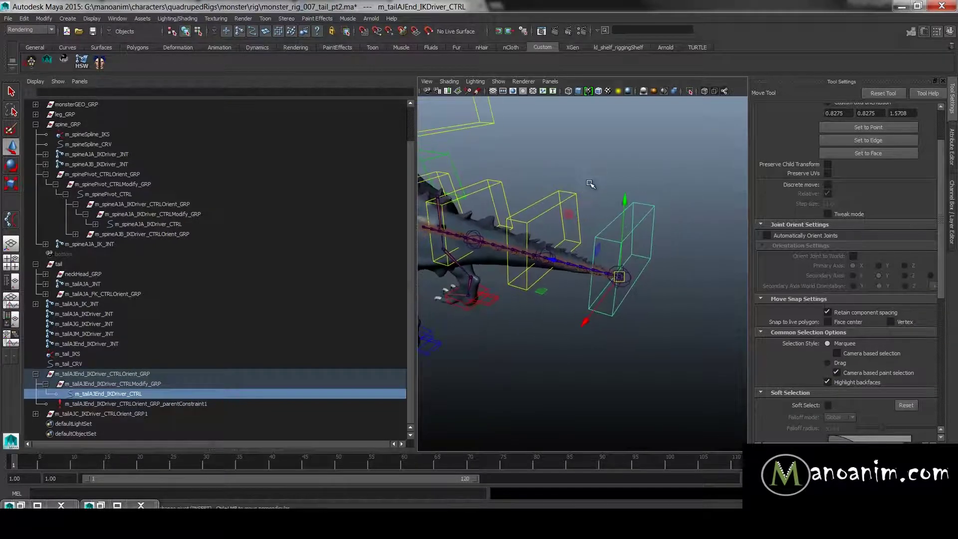
- Create a NURBS circle as a new control shape for the tail tip
{"action": "left_click", "coordinate": [577, 173]}
{"action": "key", "text": "space"}
{"action": "mouse_move", "coordinate": [548, 153]}
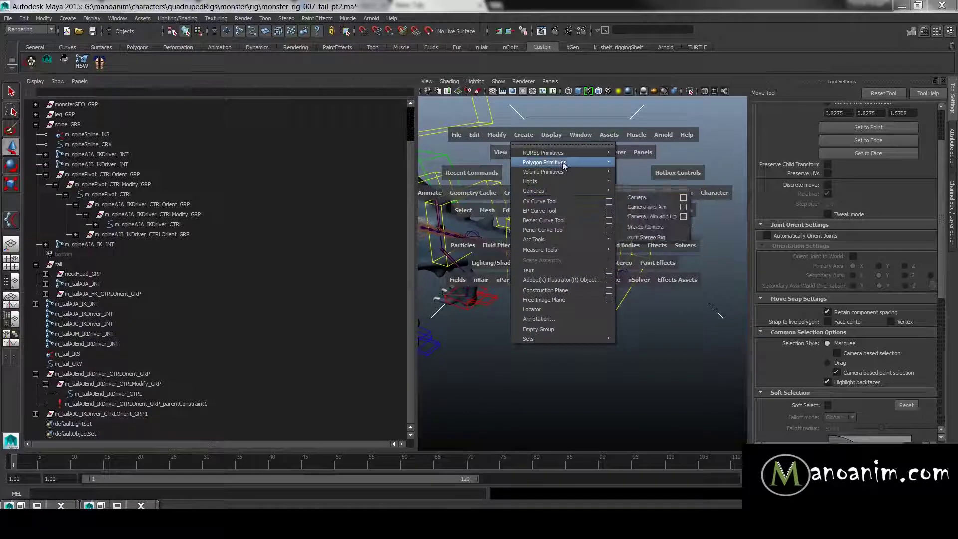
{"action": "left_click", "coordinate": [651, 217]}
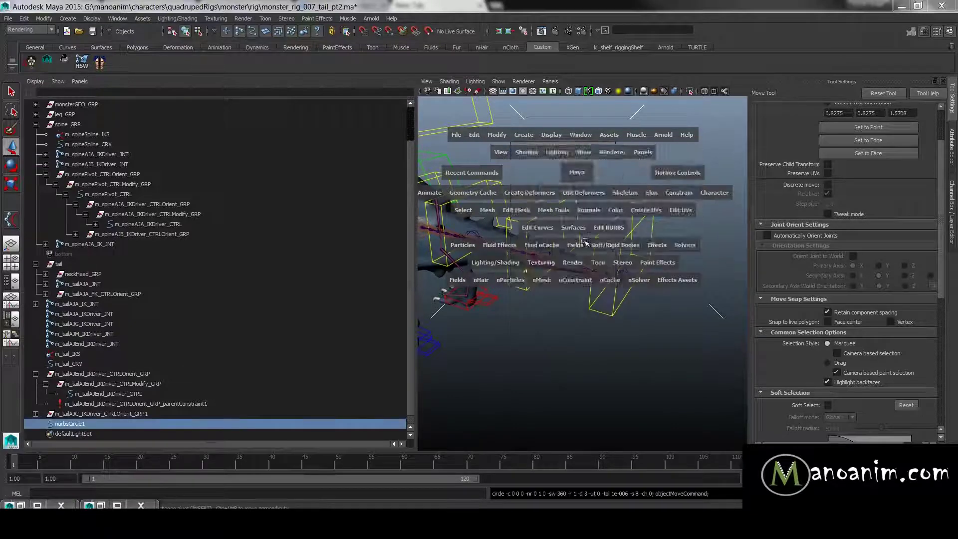
- Turn on the display of shape nodes in the Outliner and expand nurbsCircle1
{"action": "right_click", "coordinate": [88, 422]}
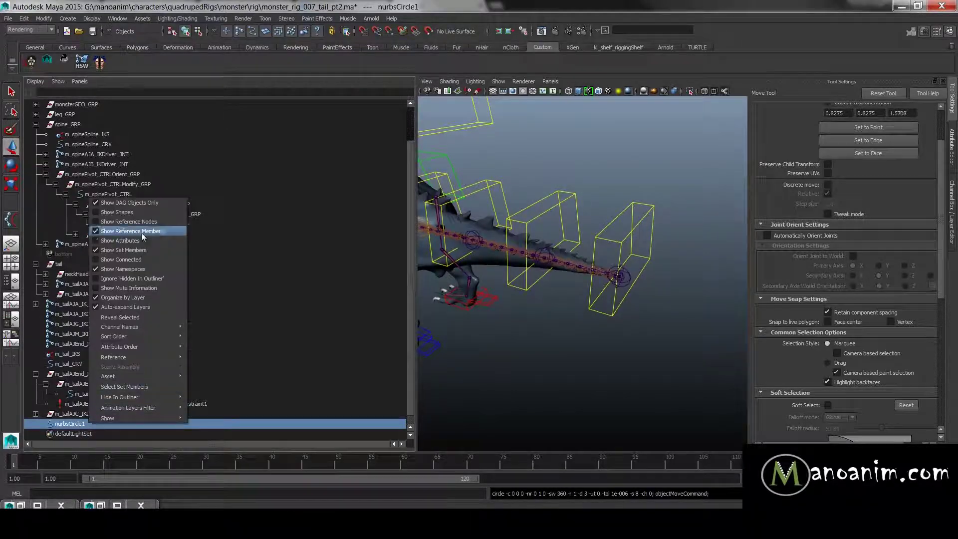
{"action": "left_click", "coordinate": [124, 211]}
{"action": "scroll", "coordinate": [73, 392], "scroll_direction": "down", "scroll_amount": 1}
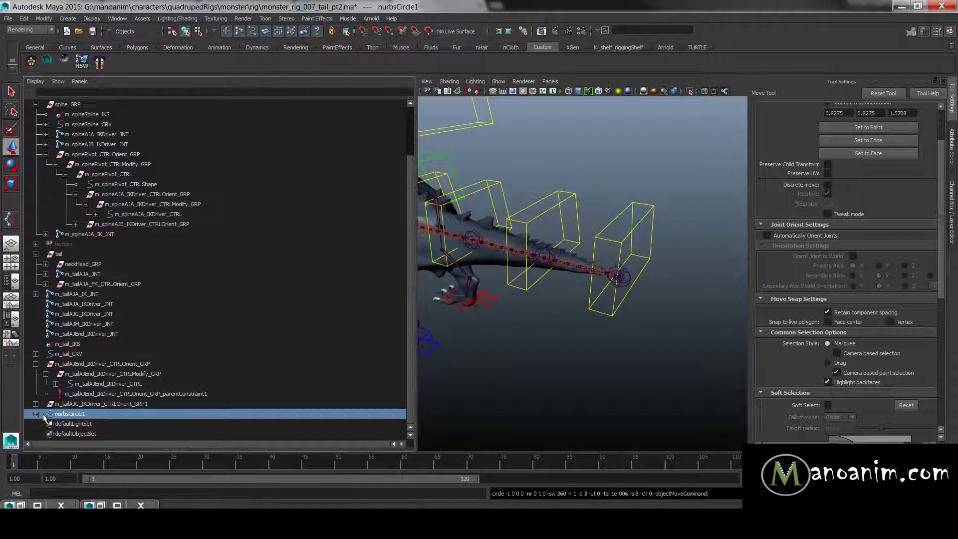
{"action": "left_click", "coordinate": [35, 414]}
- Parent nurbsCircleShape1 under m_tailAJEnd_IKDriver_CTRL with the MEL command parent -r -s
{"action": "left_click", "coordinate": [82, 423]}
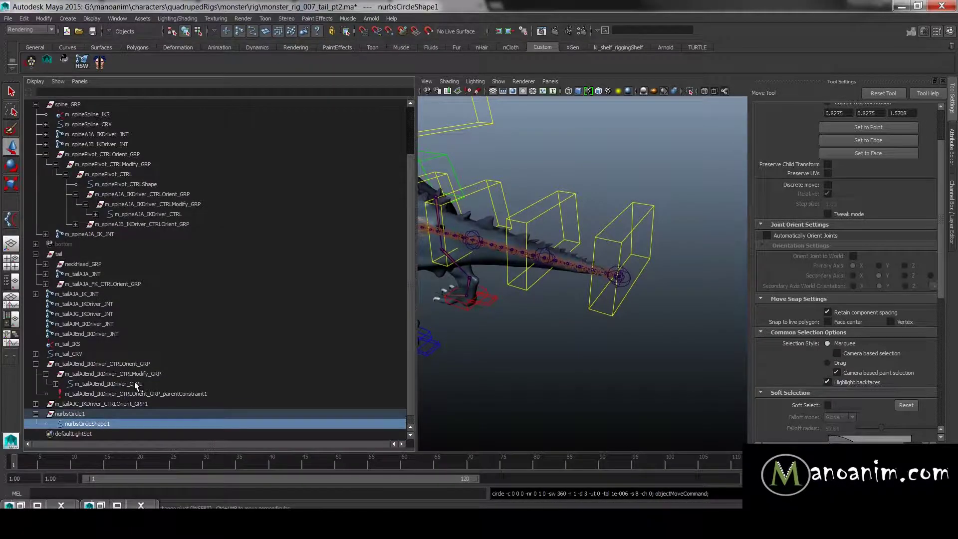
{"action": "left_click", "coordinate": [137, 383], "text": "ctrl"}
{"action": "left_click", "coordinate": [73, 493]}
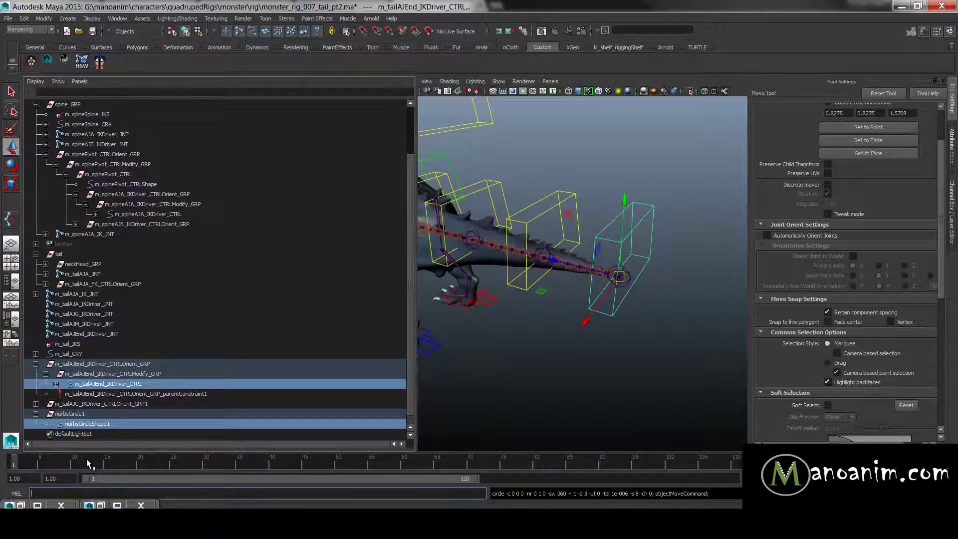
{"action": "type", "text": "ik"}
{"action": "key", "text": "BackSpace"}
{"action": "key", "text": "BackSpace"}
{"action": "type", "text": "parent -r -s"}
{"action": "key", "text": "Return"}
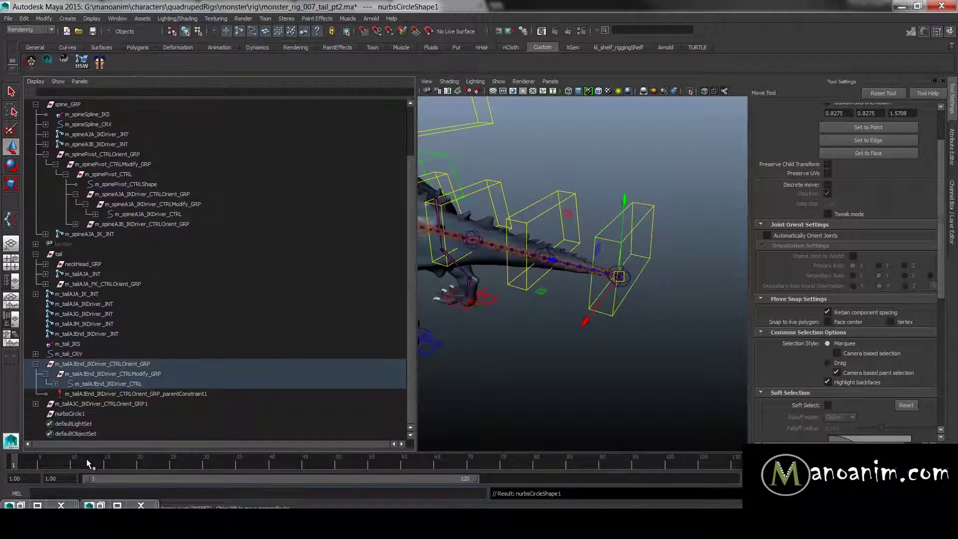
- Scale up all control vertices of nurbsCircleShape1 around the tail tip, using the Default scale pivot
{"action": "key", "text": "f"}
{"action": "left_click_drag", "start_coordinate": [691, 298], "coordinate": [558, 265], "text": "alt"}
{"action": "right_click_drag", "start_coordinate": [558, 265], "coordinate": [577, 309], "text": "alt"}
{"action": "left_click_drag", "start_coordinate": [576, 309], "coordinate": [697, 164], "text": "alt"}
{"action": "key", "text": "F8"}
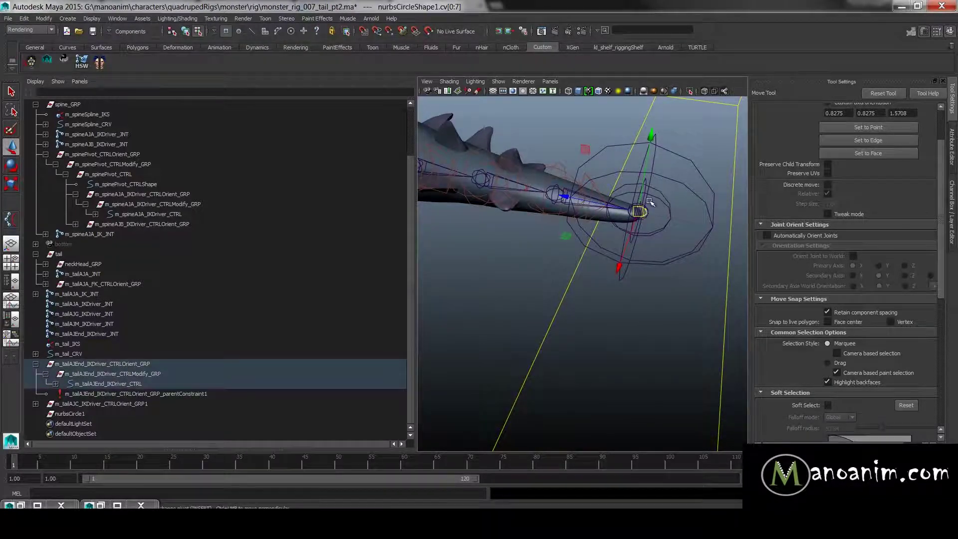
{"action": "key", "text": "r"}
{"action": "left_click_drag", "start_coordinate": [639, 212], "coordinate": [768, 248]}
{"action": "key", "text": "ctrl+z"}
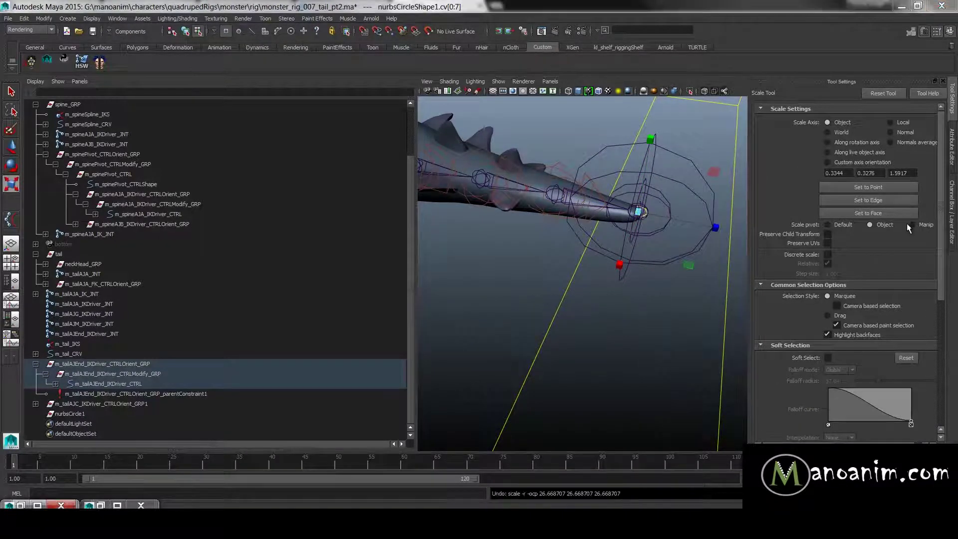
{"action": "left_click", "coordinate": [847, 226]}
{"action": "left_click_drag", "start_coordinate": [639, 211], "coordinate": [778, 231]}
- Rotate the circle's control vertices so it stands upright across the tail, and reselect m_tailAJEnd_IKDriver_CTRL as an object
{"action": "left_click_drag", "start_coordinate": [449, 204], "coordinate": [447, 211], "text": "alt"}
{"action": "right_click_drag", "start_coordinate": [447, 210], "coordinate": [259, 220], "text": "alt"}
{"action": "key", "text": "e"}
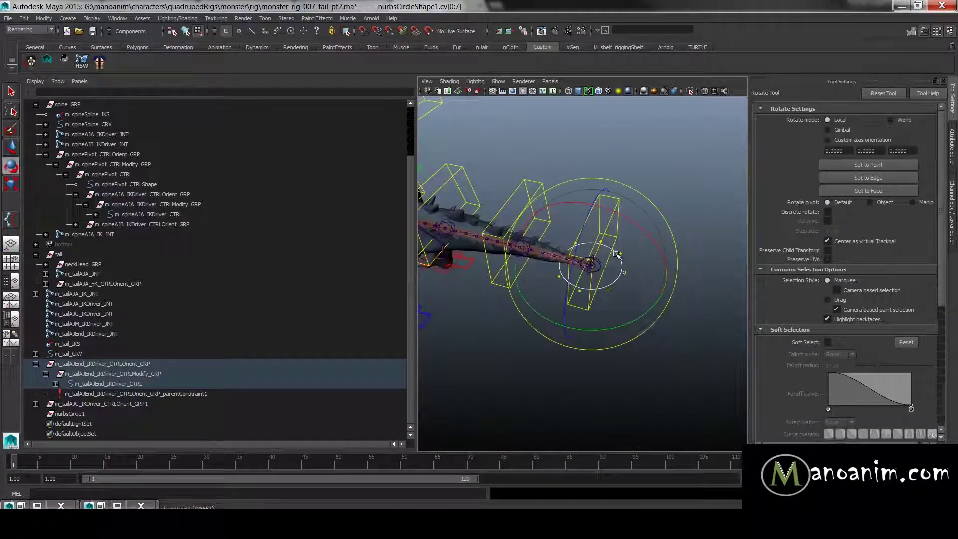
{"action": "left_click_drag", "start_coordinate": [632, 224], "coordinate": [719, 288]}
{"action": "key", "text": "F8"}
{"action": "left_click", "coordinate": [600, 208]}
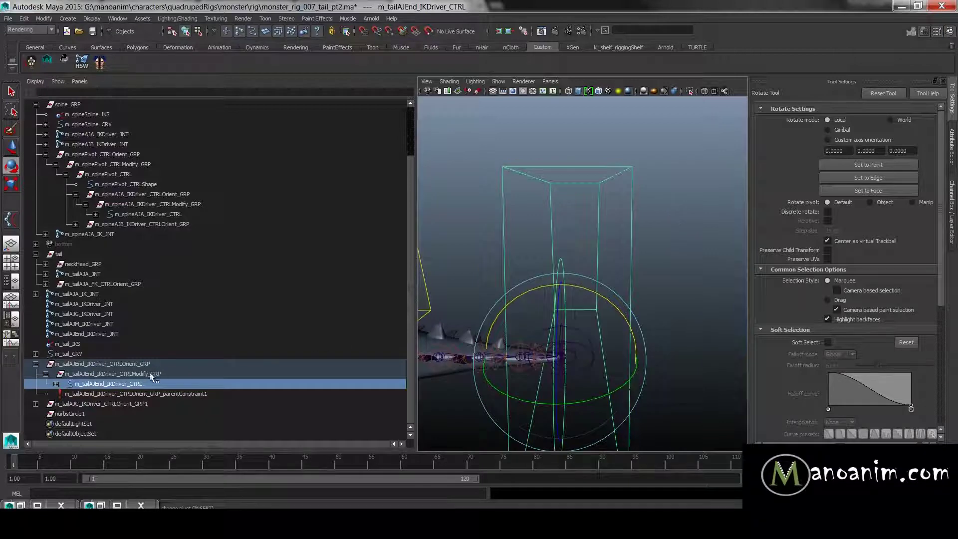
- Rename nurbsCircleShape1 by pasting the copied name of the box shape, m_tailAJEnd_IKDriver_CTRLShape
{"action": "left_click", "coordinate": [56, 384]}
{"action": "double_click", "coordinate": [163, 395]}
{"action": "key", "text": "ctrl+c"}
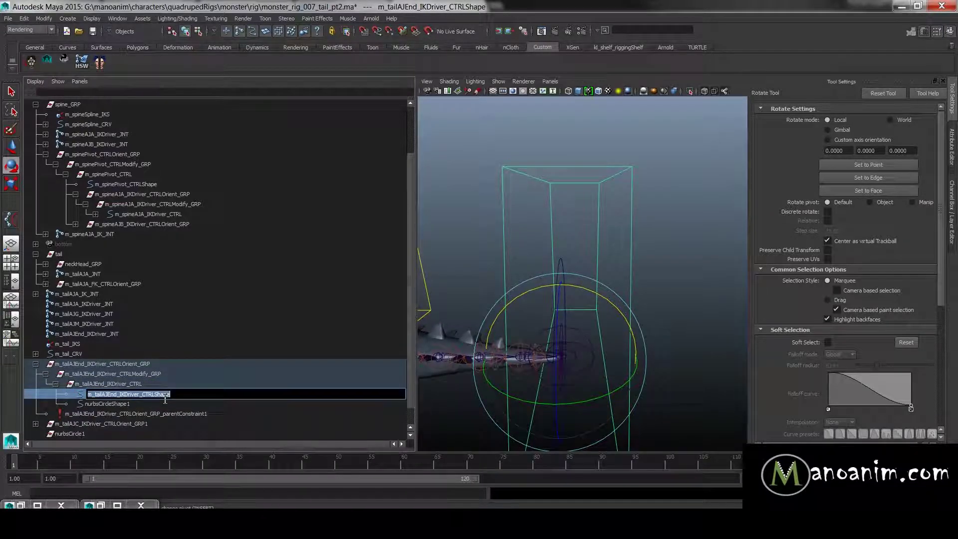
{"action": "double_click", "coordinate": [148, 403]}
{"action": "key", "text": "ctrl+v"}
- Delete the original box shape m_tailAJEnd_IKDriver_CTRLShape and select the remaining circle shape
{"action": "left_click", "coordinate": [166, 395]}
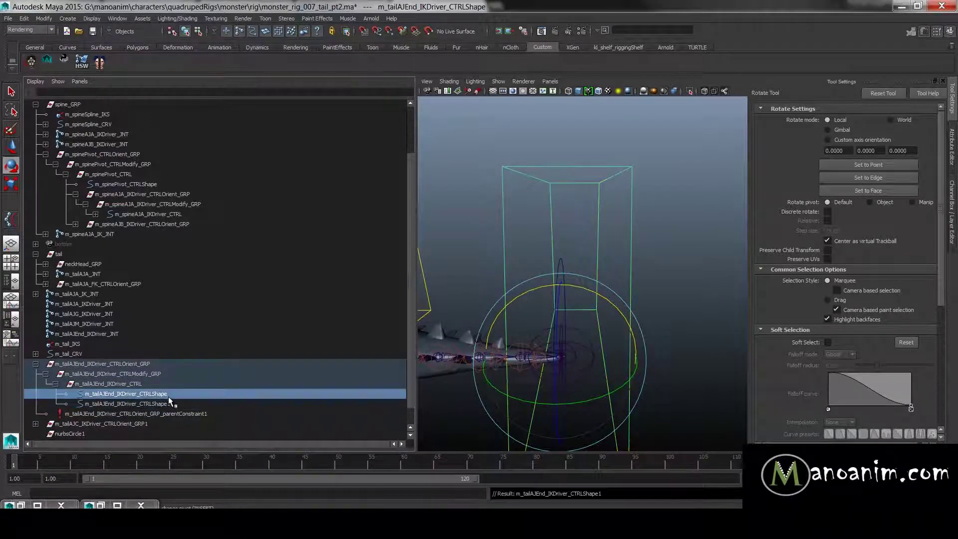
{"action": "key", "text": "Delete"}
{"action": "left_click", "coordinate": [163, 395]}
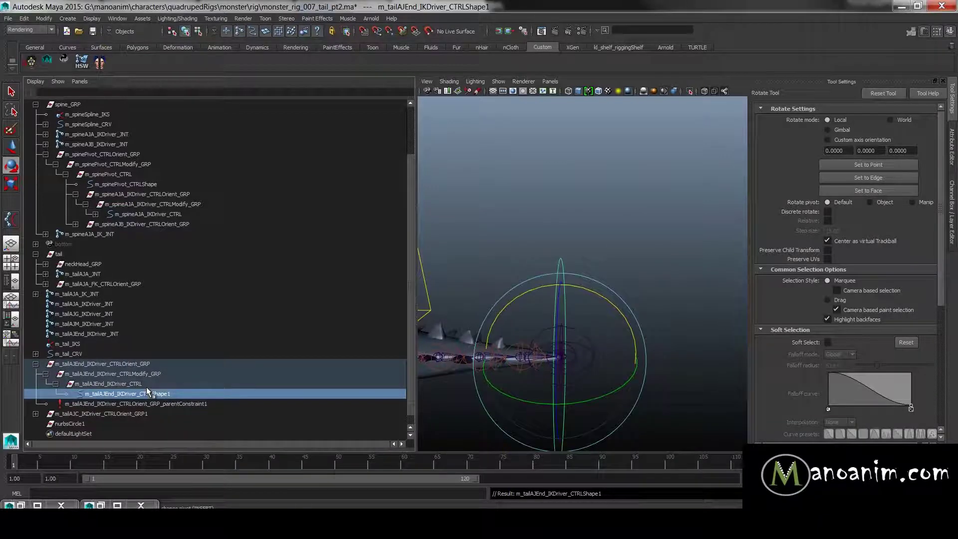
- Turn off the display of shape nodes in the Outliner, keeping m_tailAJEnd_IKDriver_CTRL selected
{"action": "right_click", "coordinate": [146, 387]}
{"action": "left_click", "coordinate": [125, 395]}
{"action": "left_click", "coordinate": [130, 384]}
{"action": "left_click", "coordinate": [152, 394]}
{"action": "left_click", "coordinate": [127, 384]}
{"action": "right_click", "coordinate": [139, 385]}
{"action": "left_click", "coordinate": [168, 177]}
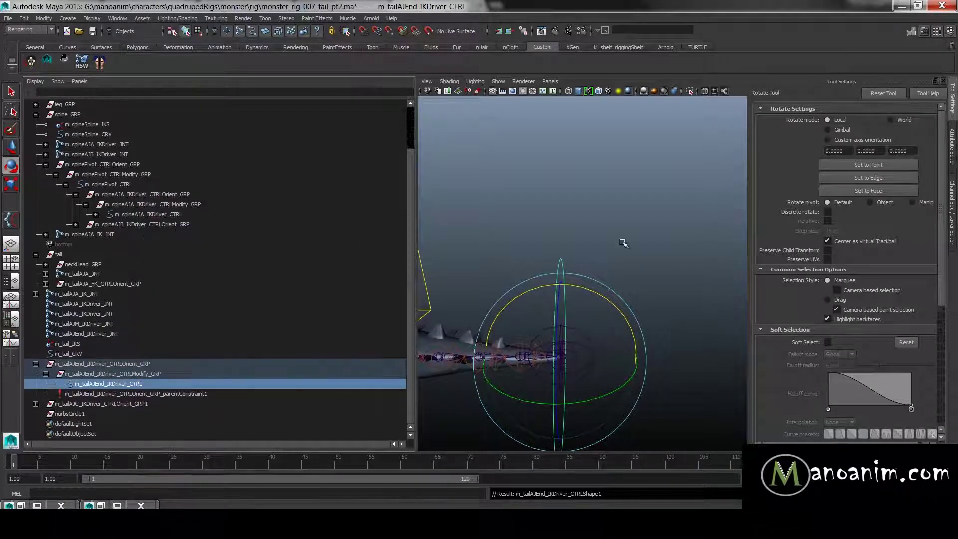
- Enable drawing overrides on the circle shape of m_tailAJEnd_IKDriver_CTRL and set its color to green
{"action": "left_click", "coordinate": [612, 287]}
{"action": "left_click_drag", "start_coordinate": [612, 286], "coordinate": [615, 288], "text": "alt"}
{"action": "left_click", "coordinate": [593, 286]}
{"action": "left_click_drag", "start_coordinate": [648, 253], "coordinate": [645, 288], "text": "alt"}
{"action": "key", "text": "ctrl+a"}
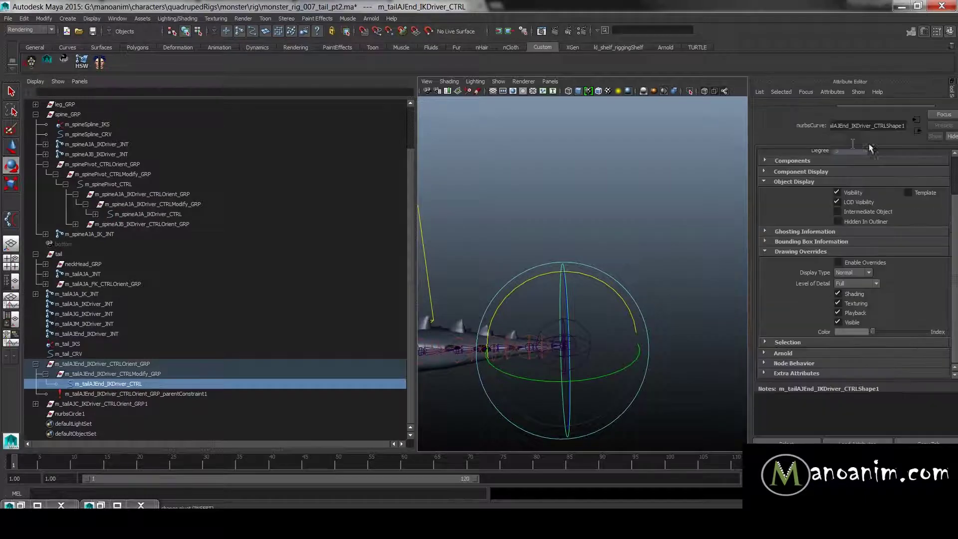
{"action": "left_click", "coordinate": [847, 277]}
{"action": "left_click_drag", "start_coordinate": [877, 339], "coordinate": [882, 341]}
{"action": "left_click", "coordinate": [636, 244]}
{"action": "mouse_move", "coordinate": [553, 257]}
{"action": "left_mouse_down", "text": "alt"}
{"action": "mouse_move", "coordinate": [517, 249]}
{"action": "mouse_move", "coordinate": [555, 268]}
{"action": "mouse_move", "coordinate": [601, 262]}
{"action": "mouse_move", "coordinate": [564, 252]}
{"action": "left_mouse_up", "text": "alt"}
{"action": "left_click", "coordinate": [575, 278]}
{"action": "key", "text": "w"}
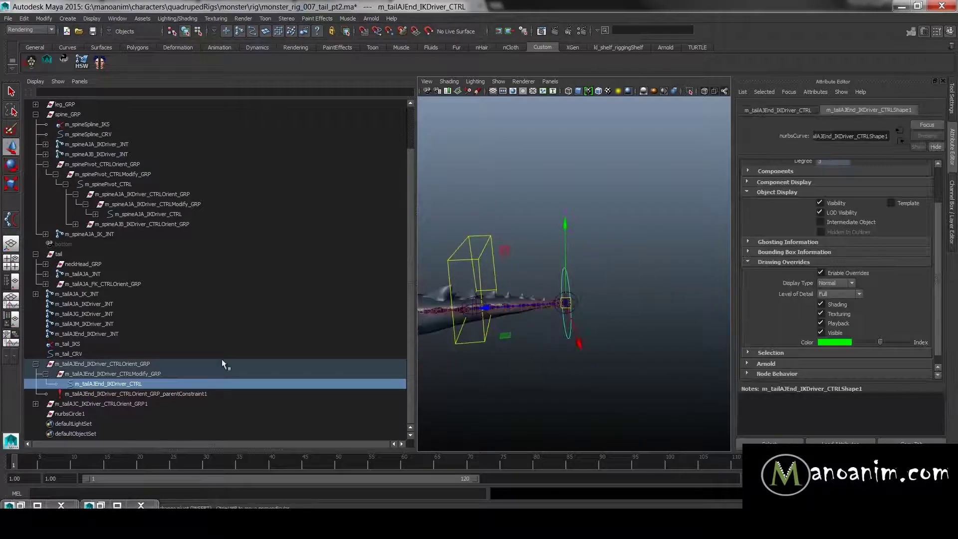
- Delete the spare box control group m_tailAJC_IKDriver_CTRLOrient_GRP1 above the tail
{"action": "left_click", "coordinate": [79, 412]}
{"action": "left_click", "coordinate": [103, 405]}
{"action": "right_click_drag", "start_coordinate": [596, 216], "coordinate": [509, 206], "text": "alt"}
{"action": "left_click_drag", "start_coordinate": [509, 206], "coordinate": [444, 199], "text": "alt"}
{"action": "middle_click_drag", "start_coordinate": [439, 199], "coordinate": [495, 237], "text": "alt"}
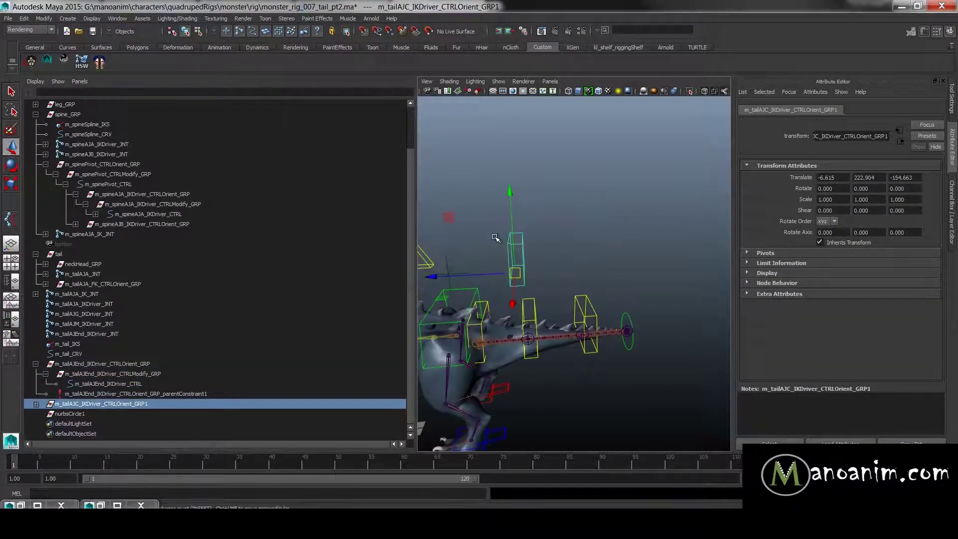
{"action": "key", "text": "Delete"}
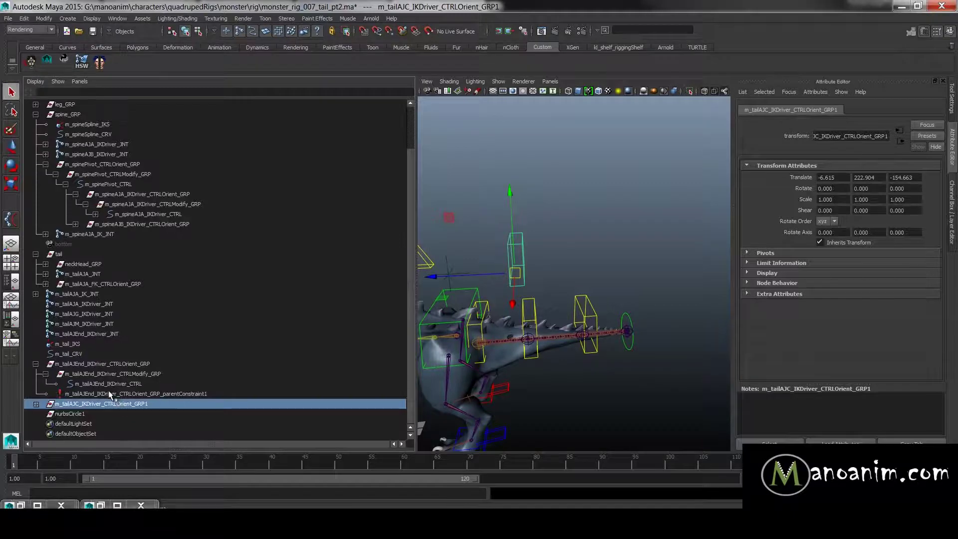
- Duplicate m_tailAJEnd_IKDriver_CTRLOrient_GRP at the tail tip
{"action": "left_click", "coordinate": [108, 373]}
{"action": "right_click_drag", "start_coordinate": [574, 319], "coordinate": [606, 338], "text": "alt"}
{"action": "middle_click_drag", "start_coordinate": [606, 338], "coordinate": [653, 306], "text": "alt"}
{"action": "left_click_drag", "start_coordinate": [652, 306], "coordinate": [645, 280], "text": "alt"}
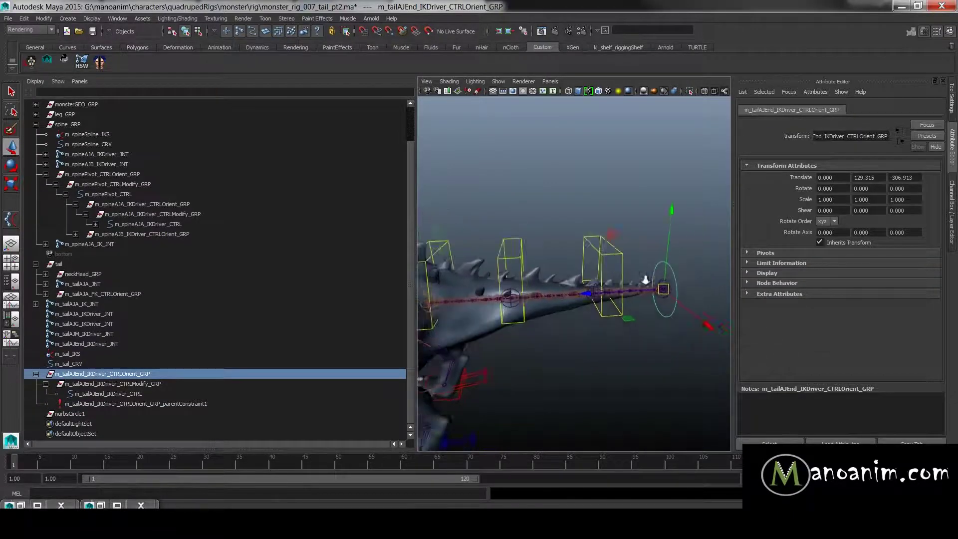
{"action": "right_click_drag", "start_coordinate": [645, 280], "coordinate": [658, 289], "text": "alt"}
{"action": "key", "text": "ctrl+d"}
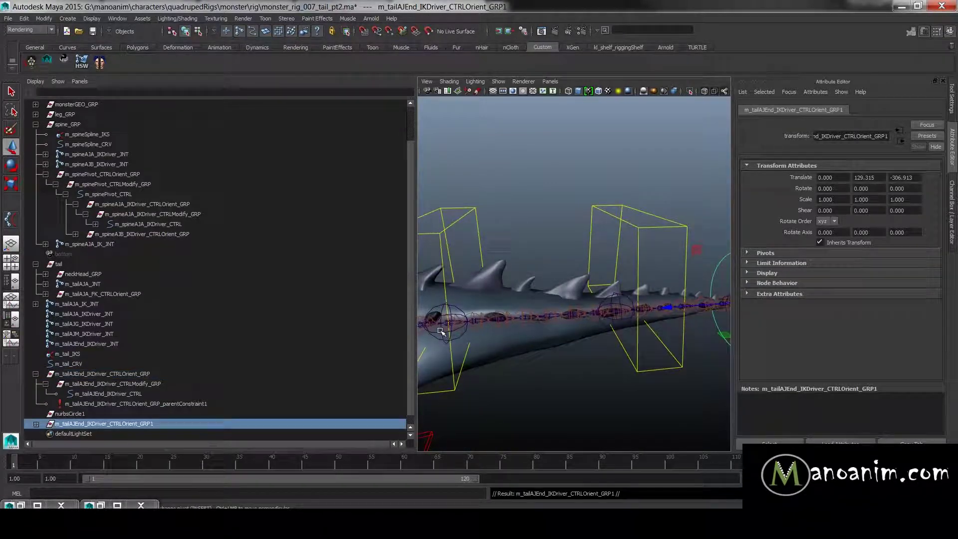
- Rename the duplicated control hierarchy m_tailAJEnd_IKDriver_CTRLOrient_GRP1 by searching for AJEnd and replacing it with AJC
{"action": "left_click_drag", "start_coordinate": [467, 324], "coordinate": [509, 260], "text": "alt"}
{"action": "key", "text": "space"}
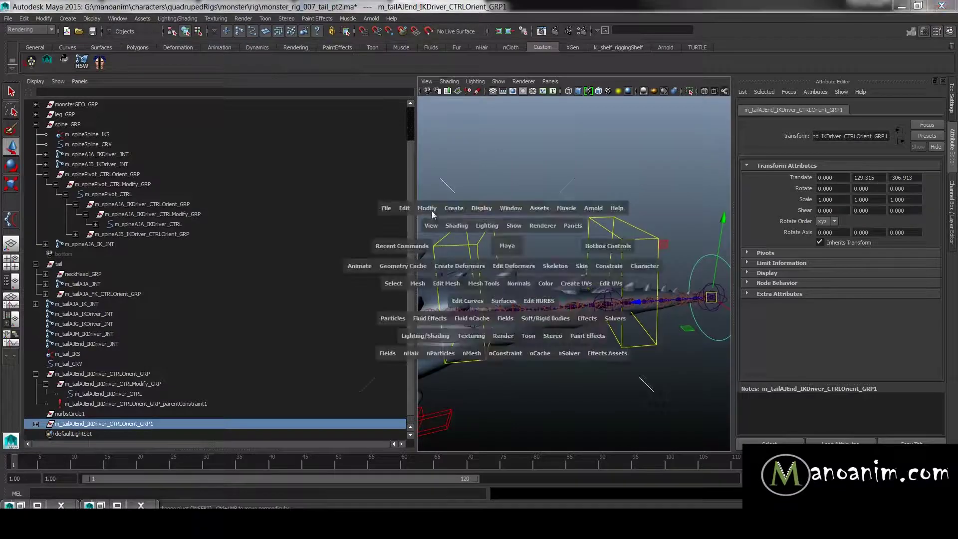
{"action": "left_click", "coordinate": [427, 209]}
{"action": "left_click", "coordinate": [473, 322]}
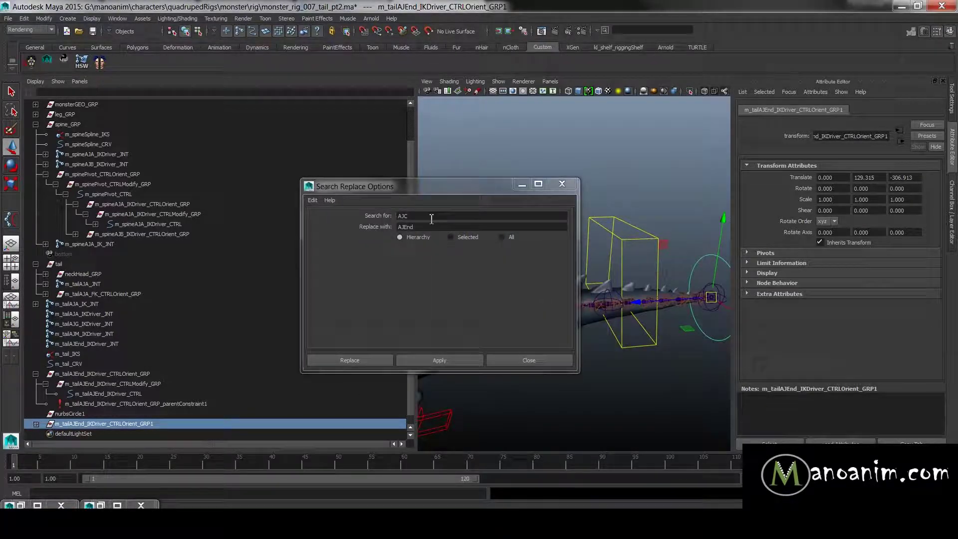
{"action": "left_click_drag", "start_coordinate": [434, 220], "coordinate": [361, 229]}
{"action": "key", "text": "ctrl+c"}
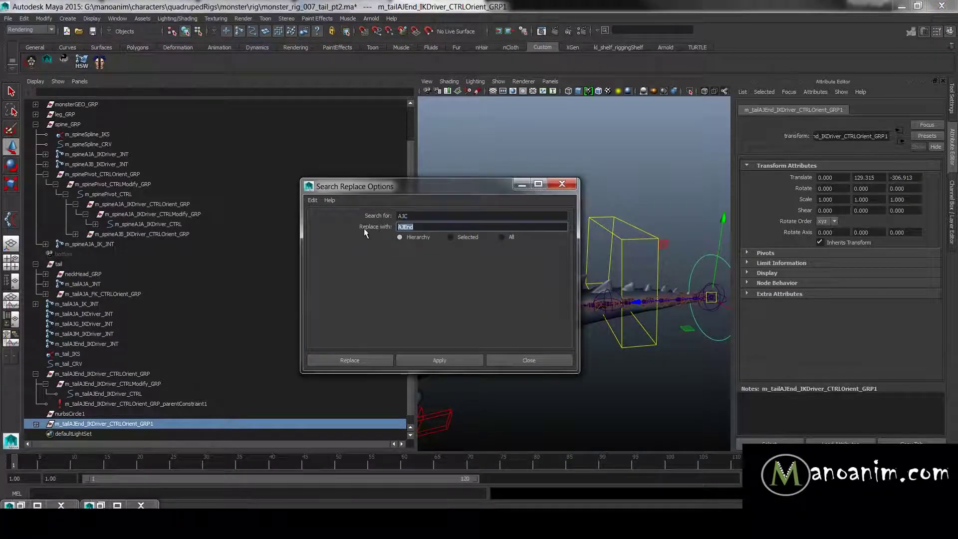
{"action": "double_click", "coordinate": [429, 216]}
{"action": "key", "text": "ctrl+v"}
{"action": "left_click_drag", "start_coordinate": [435, 228], "coordinate": [357, 219]}
{"action": "left_click", "coordinate": [436, 360]}
- Duplicate the AJC control group and rename the copy's hierarchy by replacing AJC with AJB
{"action": "key", "text": "ctrl+d"}
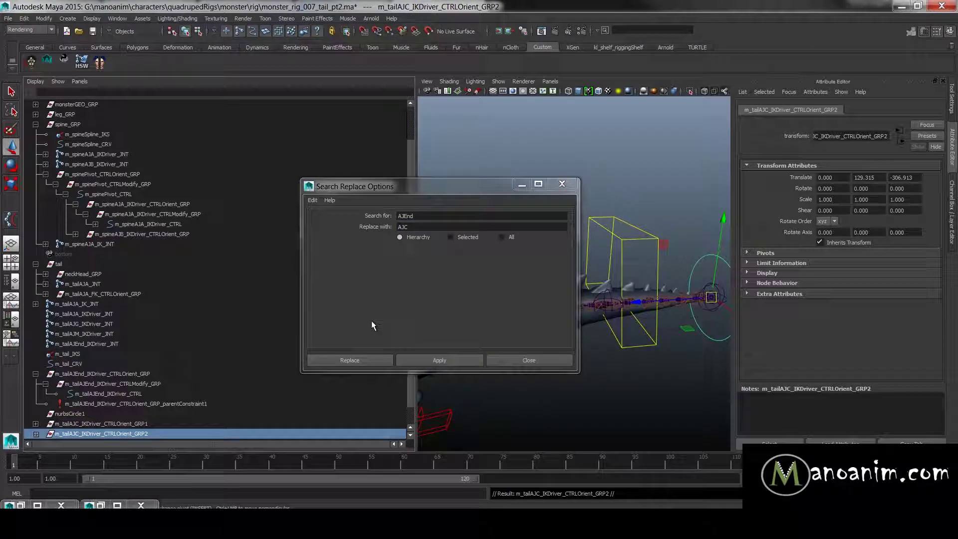
{"action": "double_click", "coordinate": [424, 227]}
{"action": "key", "text": "BackSpace"}
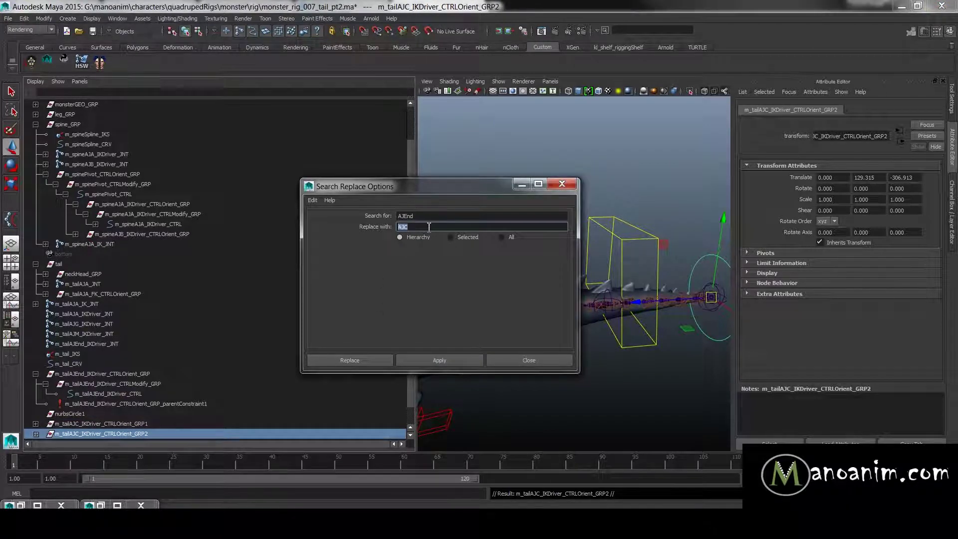
{"action": "double_click", "coordinate": [430, 216]}
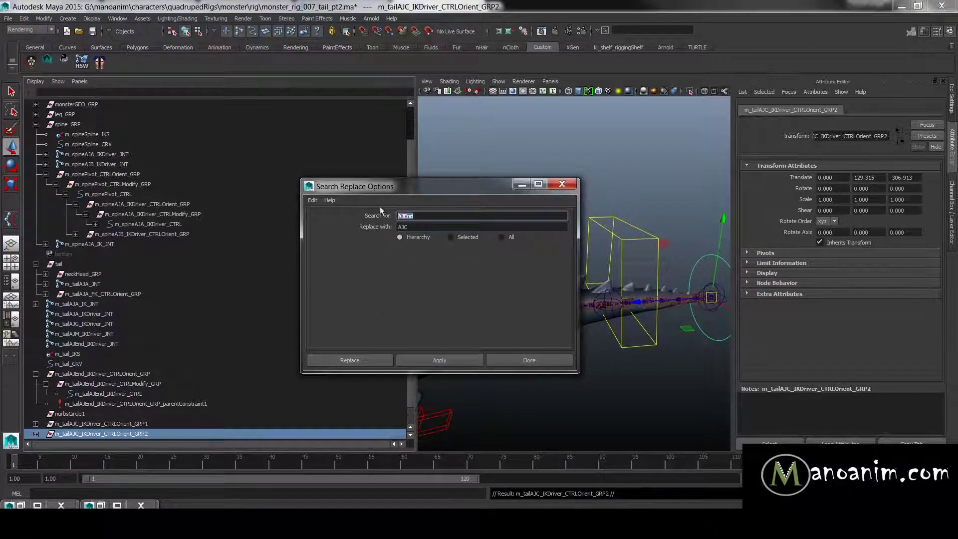
{"action": "double_click", "coordinate": [424, 227]}
{"action": "type", "text": "B"}
{"action": "left_click", "coordinate": [445, 360]}
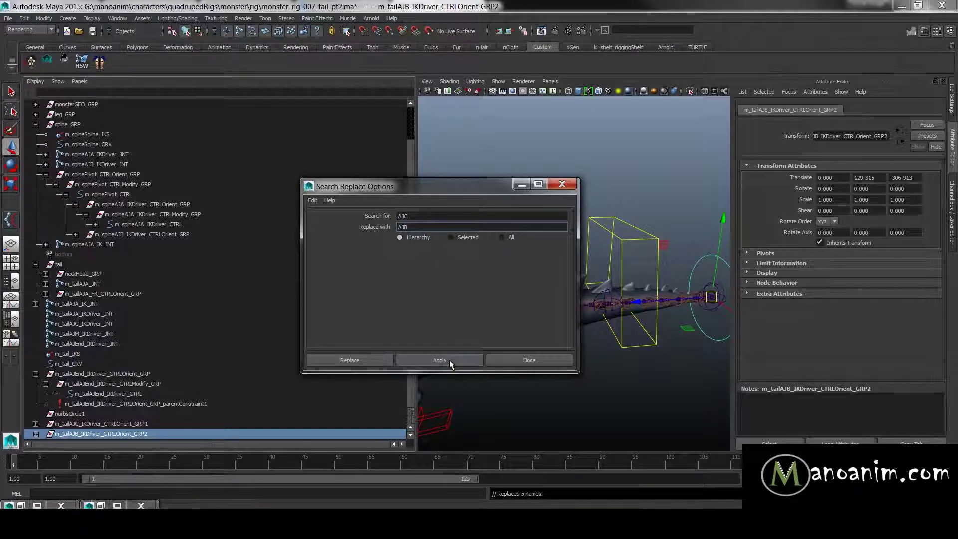
- Duplicate m_tailAJC_IKDriver_CTRLOrient_GRP1 again and rename the copy's hierarchy by replacing AJC with AJA
{"action": "left_click", "coordinate": [122, 422]}
{"action": "scroll", "coordinate": [178, 404], "scroll_direction": "down", "scroll_amount": 1}
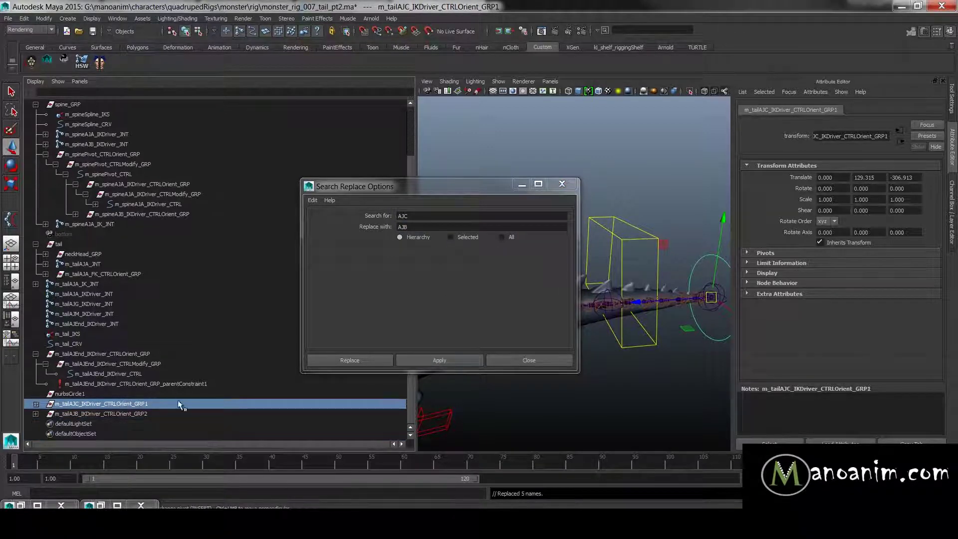
{"action": "key", "text": "ctrl+d"}
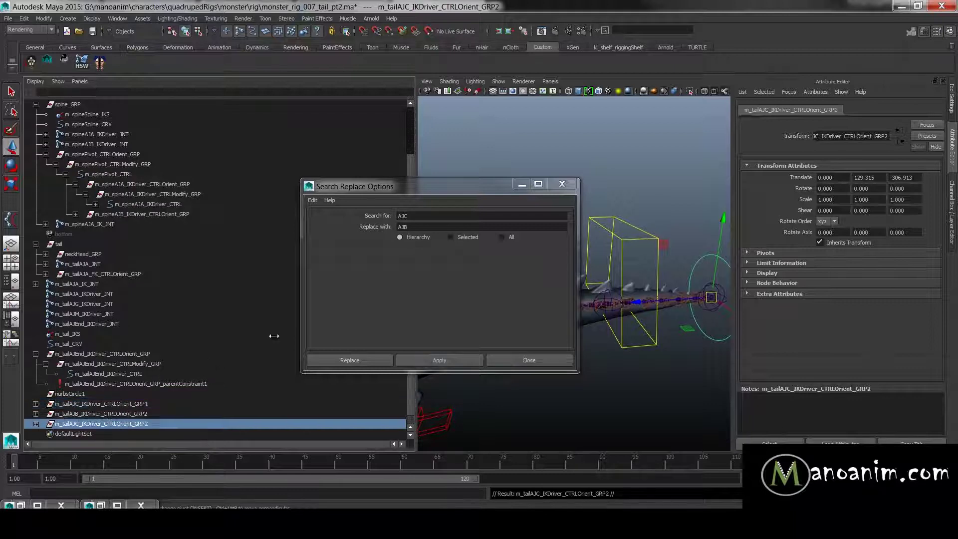
{"action": "left_click", "coordinate": [409, 227]}
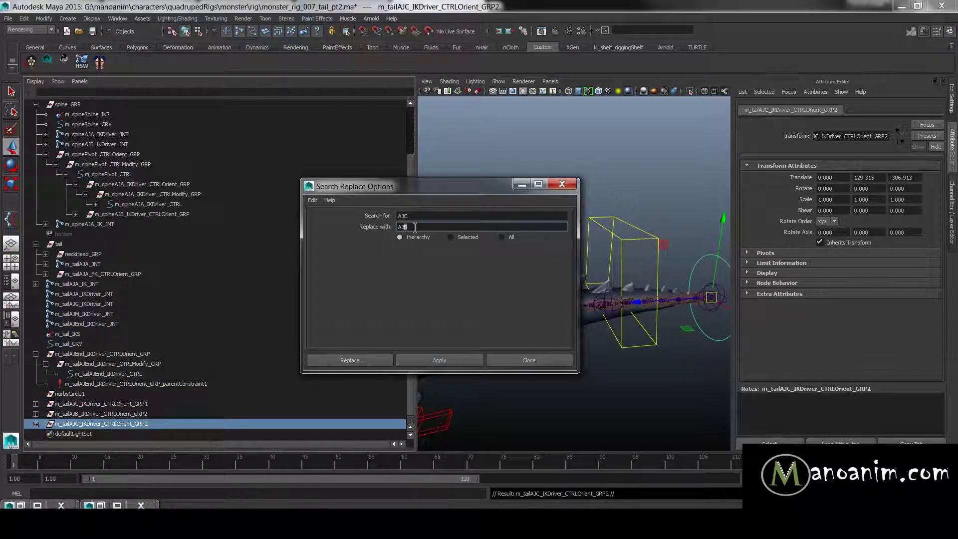
{"action": "left_click", "coordinate": [454, 360]}
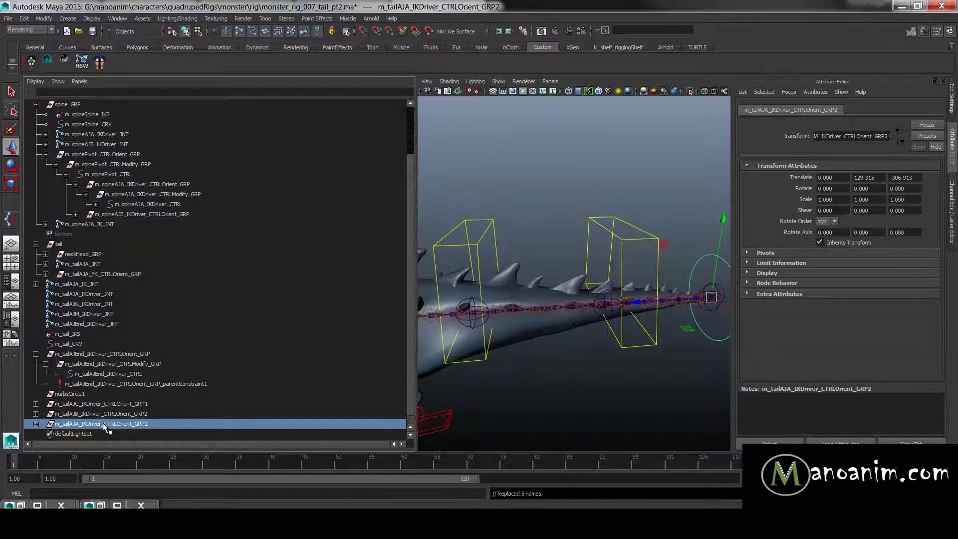
- Collapse the m_tailAJEnd_IKDriver_CTRLOrient_GRP hierarchy and delete the leftover nurbsCircle1 node
{"action": "left_click", "coordinate": [108, 403]}
{"action": "left_click", "coordinate": [35, 354]}
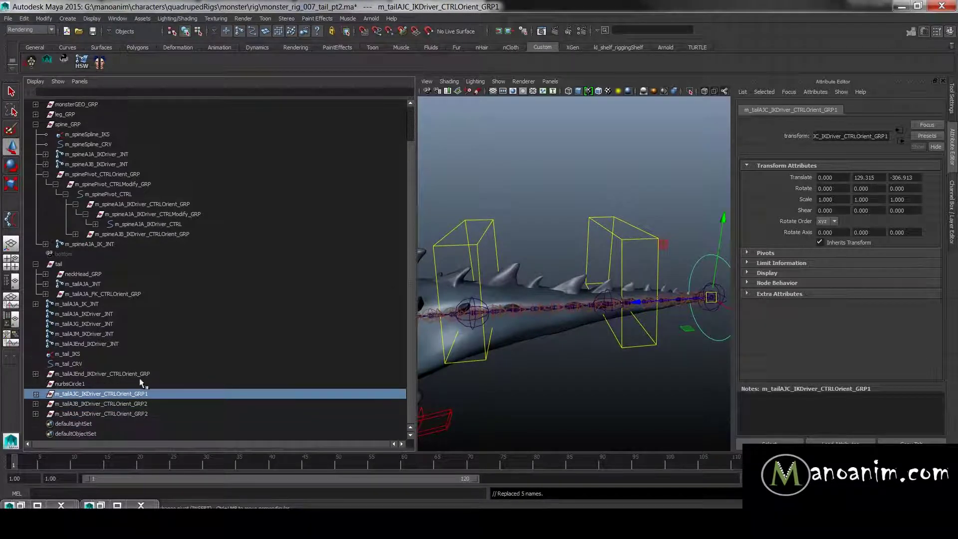
{"action": "left_click", "coordinate": [97, 383]}
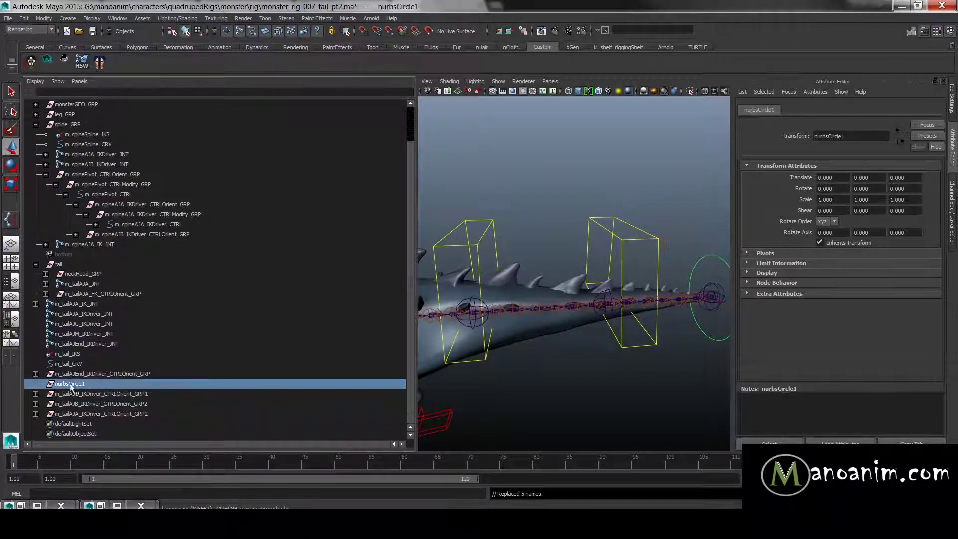
{"action": "key", "text": "Delete"}
- Isolate the four tail IKDriver control groups and the four tail IKDriver joints in the viewport
{"action": "left_click_drag", "start_coordinate": [96, 382], "coordinate": [163, 412]}
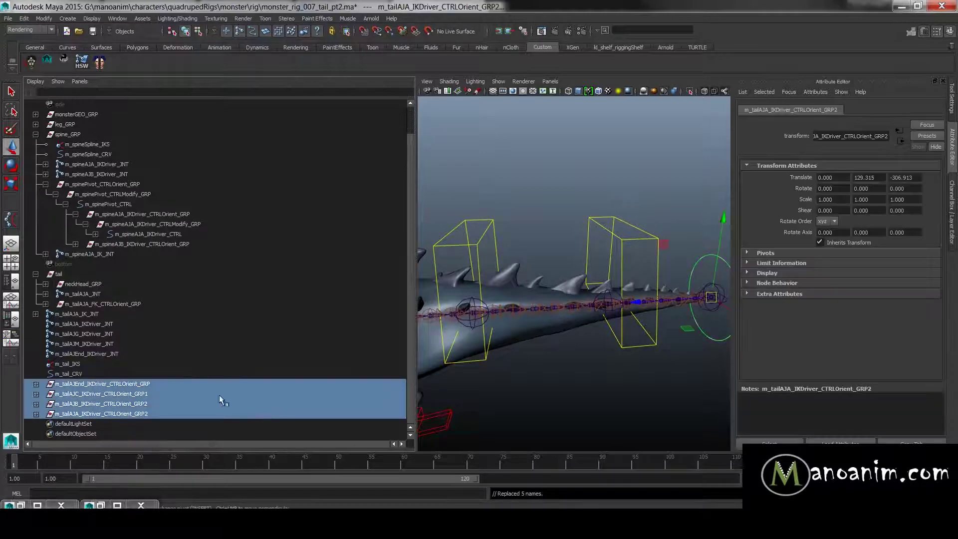
{"action": "key", "text": "f"}
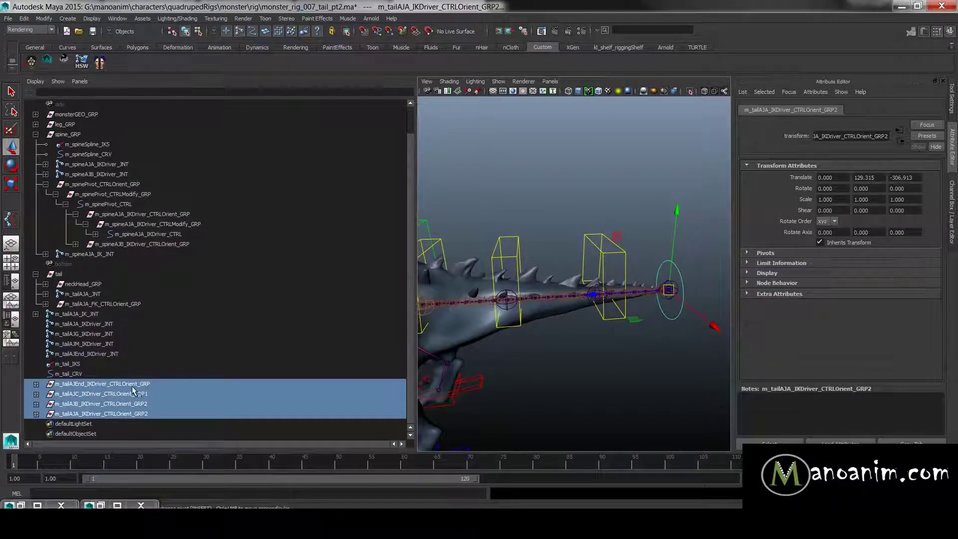
{"action": "left_click_drag", "start_coordinate": [102, 354], "coordinate": [98, 323], "text": "ctrl"}
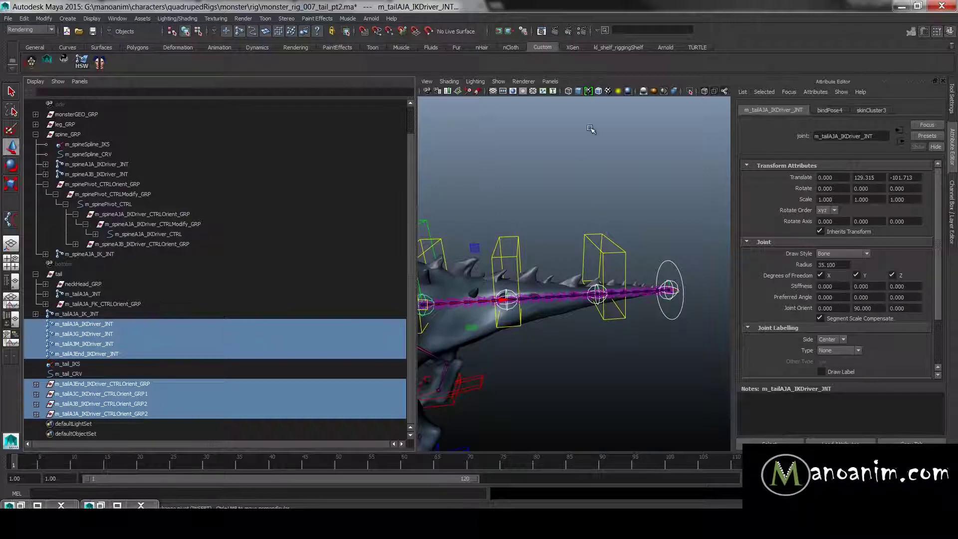
{"action": "left_click", "coordinate": [688, 91]}
{"action": "left_click", "coordinate": [637, 253]}
{"action": "middle_click_drag", "start_coordinate": [637, 254], "coordinate": [654, 233], "text": "alt"}
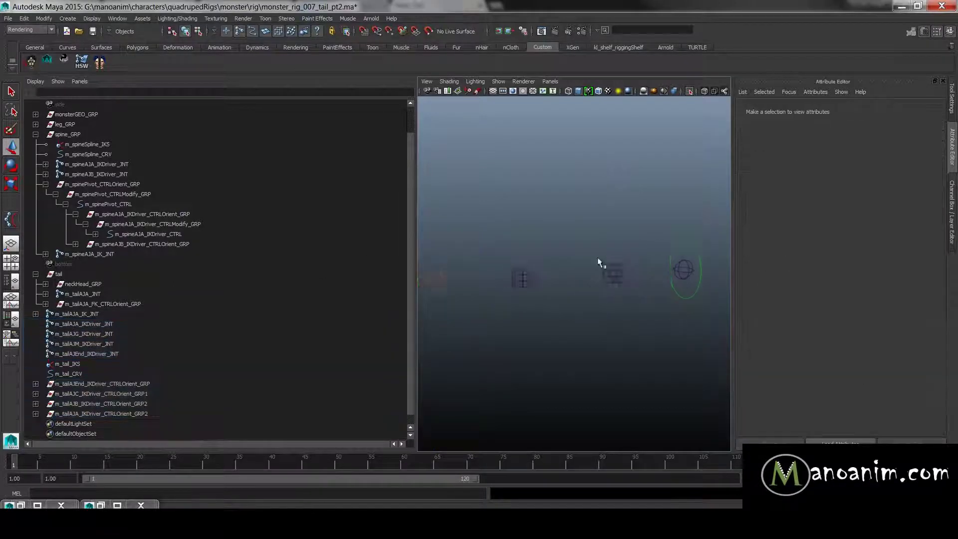
- Snap the AJA, AJB and AJC control groups onto the m_tailAJA, m_tailAJG and m_tailAJM IKDriver joints respectively
{"action": "left_click", "coordinate": [120, 414]}
{"action": "middle_click_drag", "start_coordinate": [450, 274], "coordinate": [494, 261], "text": "alt"}
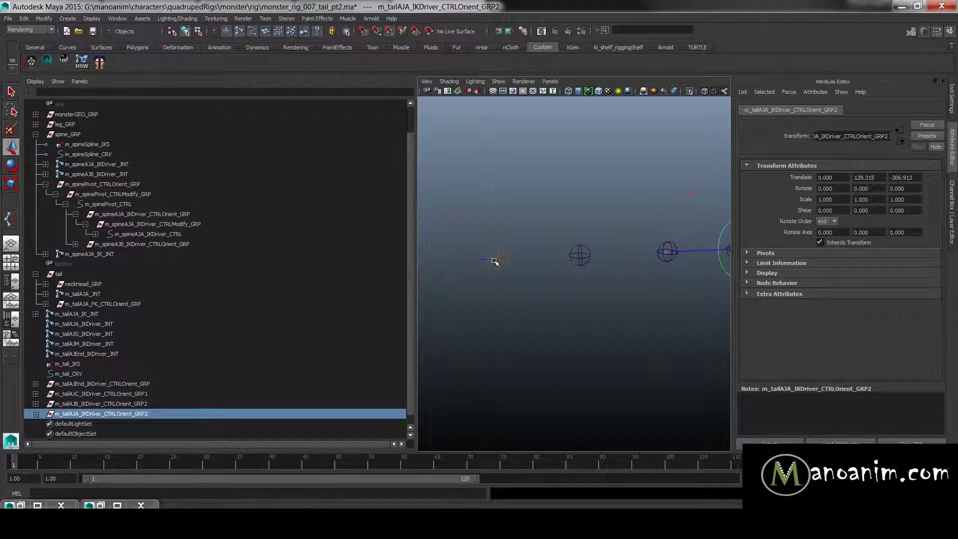
{"action": "left_click", "coordinate": [109, 404]}
{"action": "middle_click_drag", "start_coordinate": [561, 262], "coordinate": [531, 271], "text": "alt"}
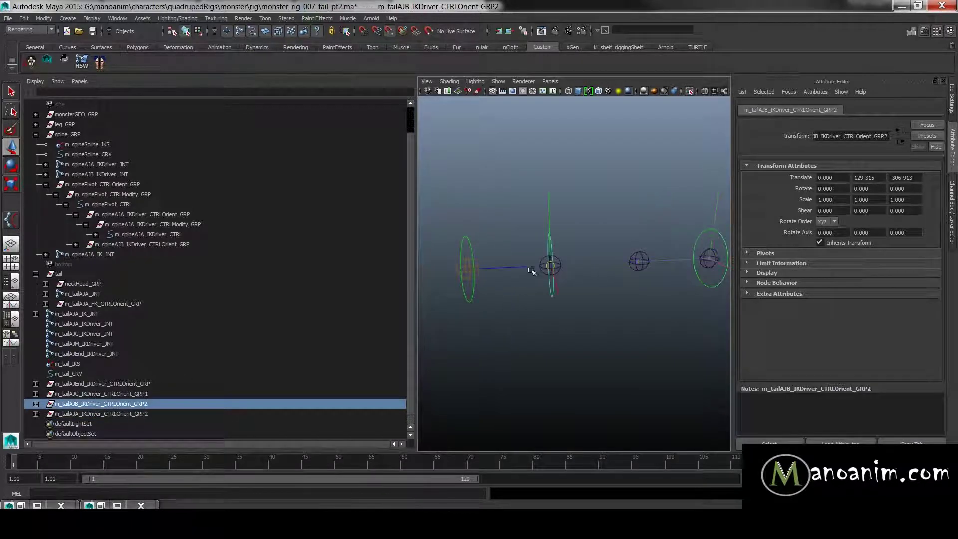
{"action": "left_click", "coordinate": [202, 394]}
{"action": "middle_click_drag", "start_coordinate": [520, 224], "coordinate": [554, 218], "text": "alt"}
- Parent-constrain m_tailAJA_IKDriver_JNT to m_tailAJA_IKDriver_CTRL
{"action": "scroll", "coordinate": [554, 218], "scroll_direction": "up", "scroll_amount": 5}
{"action": "left_click_drag", "start_coordinate": [445, 184], "coordinate": [533, 167]}
{"action": "key", "text": "f"}
{"action": "key", "text": "f"}
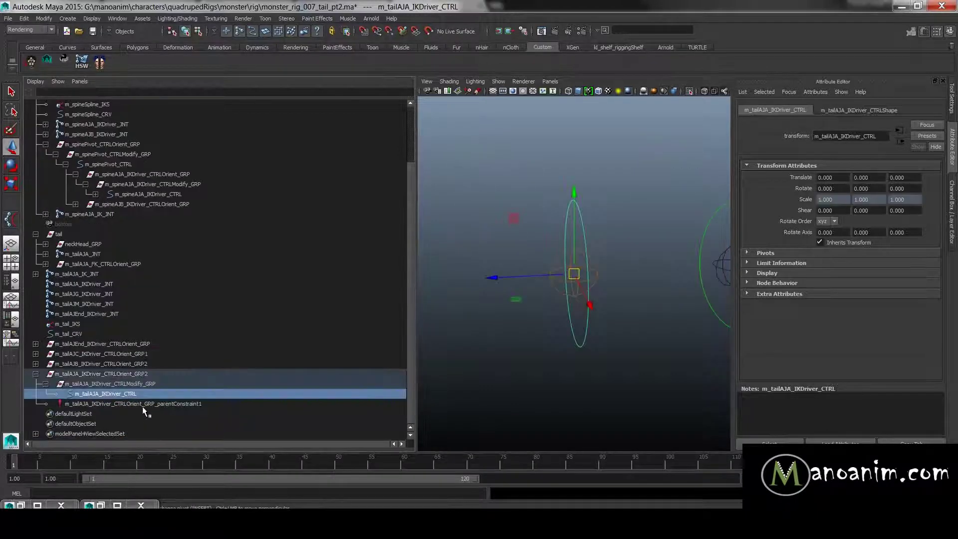
{"action": "left_click", "coordinate": [599, 274], "text": "shift"}
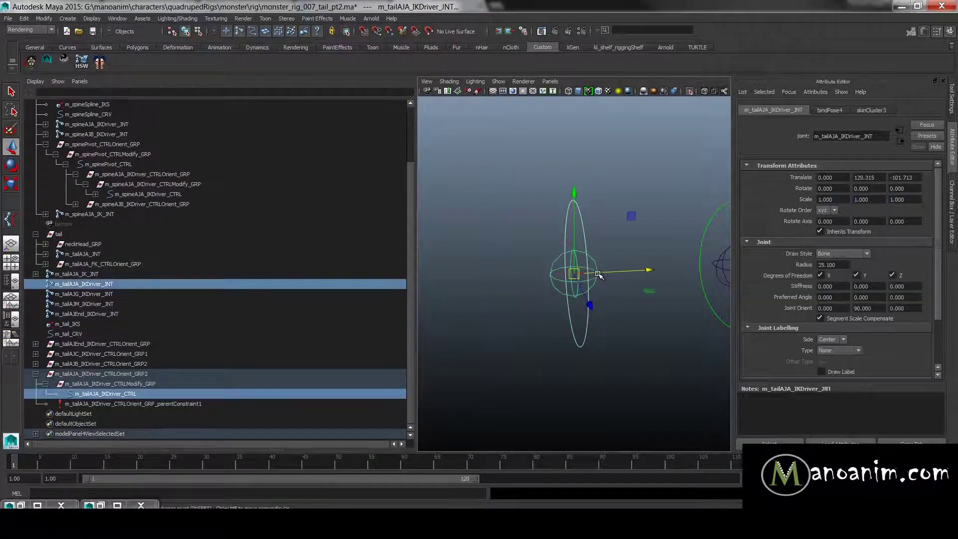
{"action": "key", "text": "space"}
{"action": "left_click_drag", "start_coordinate": [678, 282], "coordinate": [707, 336]}
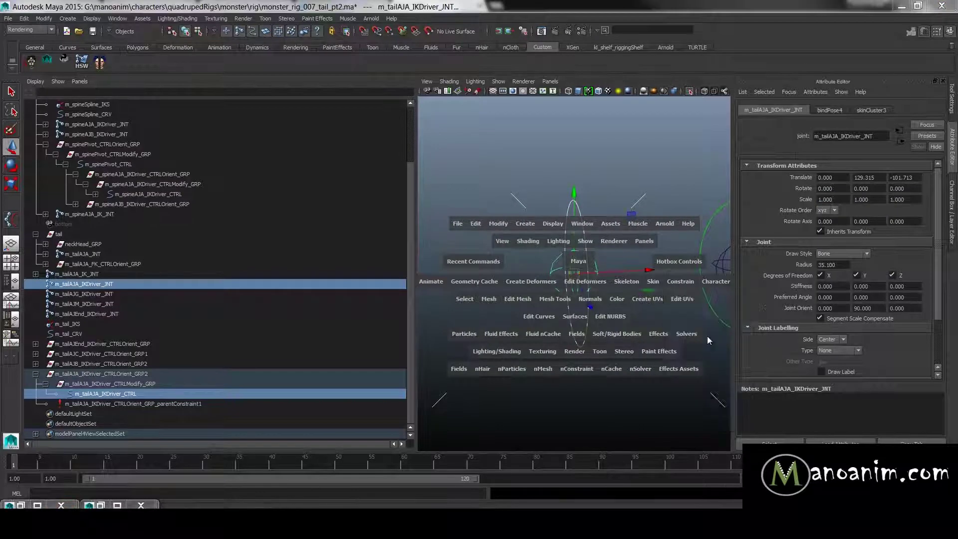
- Parent-constrain m_tailAJG_IKDriver_JNT to m_tailAJB_IKDriver_CTRL by repeating the last command
{"action": "left_click", "coordinate": [670, 252]}
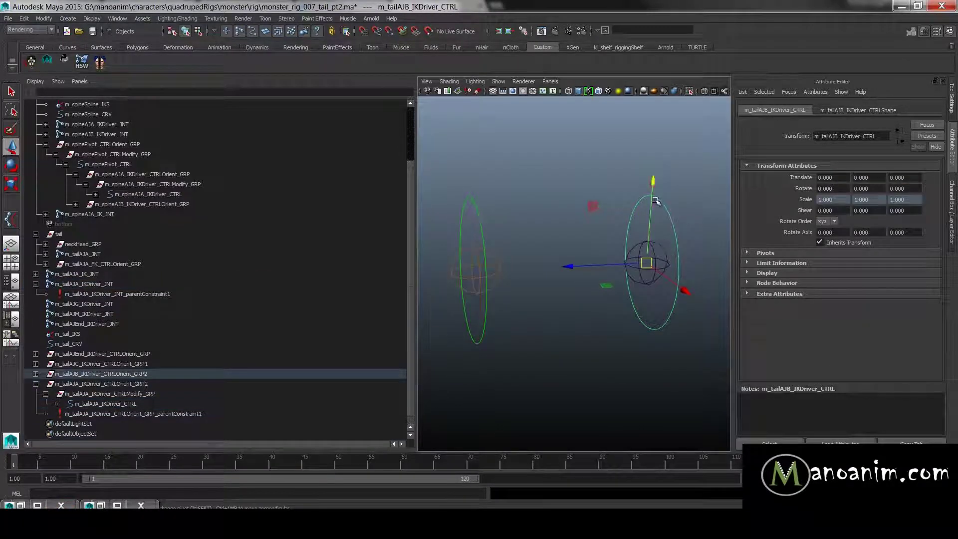
{"action": "left_click", "coordinate": [665, 250], "text": "shift"}
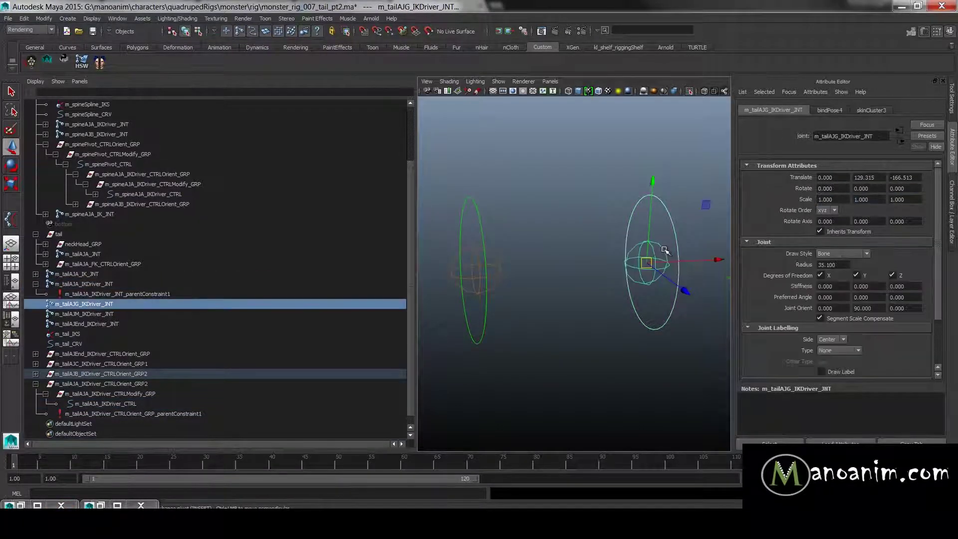
{"action": "key", "text": "g"}
- Repeat the parent constraint to drive m_tailAJM_IKDriver_JNT with m_tailAJC_IKDriver_CTRL
{"action": "middle_click_drag", "start_coordinate": [713, 202], "coordinate": [635, 196], "text": "alt"}
{"action": "left_click", "coordinate": [717, 240]}
{"action": "left_click", "coordinate": [720, 250], "text": "shift"}
{"action": "key", "text": "g"}
- Parent-constrain m_tailAJEnd_IKDriver_JNT to the circular control at the tail tip and clear the selection
{"action": "right_click_drag", "start_coordinate": [635, 197], "coordinate": [604, 202], "text": "alt"}
{"action": "middle_click_drag", "start_coordinate": [604, 202], "coordinate": [573, 207], "text": "alt"}
{"action": "right_click_drag", "start_coordinate": [573, 208], "coordinate": [617, 255], "text": "alt"}
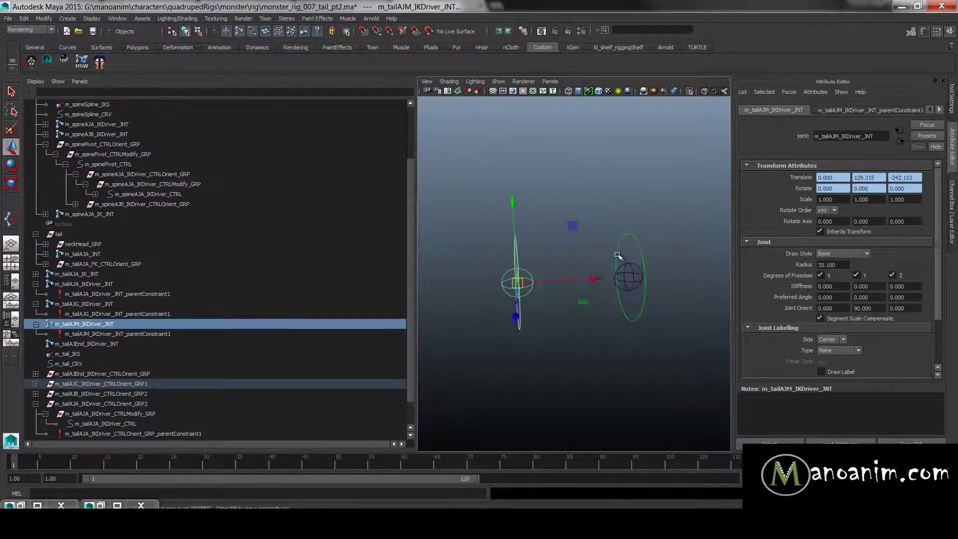
{"action": "left_click", "coordinate": [647, 272]}
{"action": "left_click", "coordinate": [641, 267], "text": "shift"}
{"action": "key", "text": "g"}
{"action": "left_click", "coordinate": [669, 238]}
{"action": "right_click_drag", "start_coordinate": [669, 238], "coordinate": [556, 248], "text": "alt"}
{"action": "left_click_drag", "start_coordinate": [556, 248], "coordinate": [534, 259], "text": "alt"}
- Collapse the expanded AJA control group and the AJA, AJG and AJM IKDriver joint hierarchies in the Outliner
{"action": "left_click", "coordinate": [36, 403]}
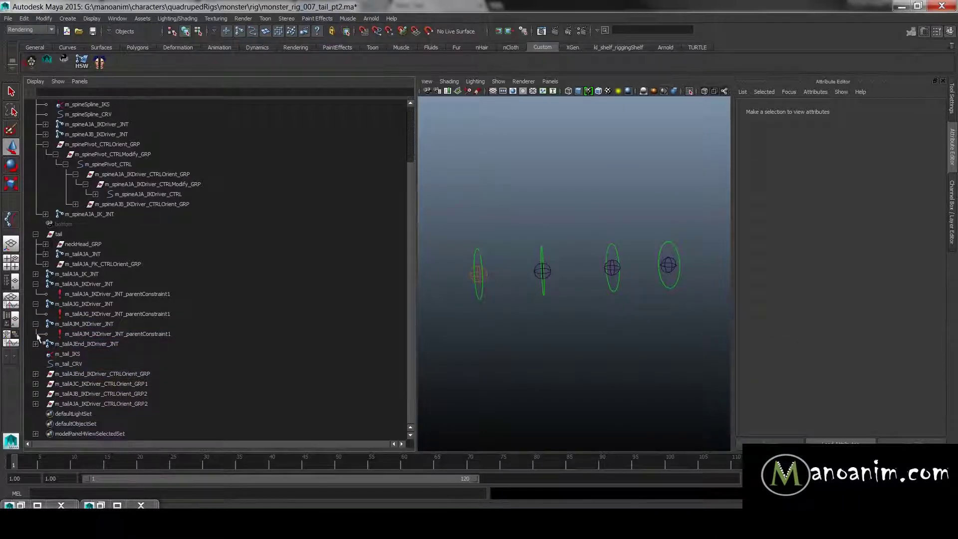
{"action": "left_click", "coordinate": [36, 284]}
{"action": "left_click", "coordinate": [35, 304]}
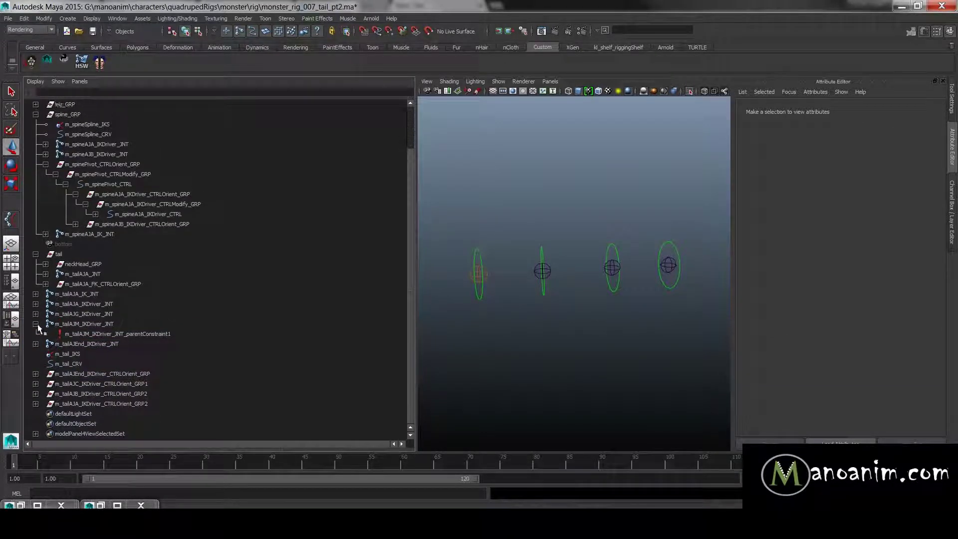
{"action": "left_click", "coordinate": [36, 324]}
{"action": "left_click", "coordinate": [528, 231]}
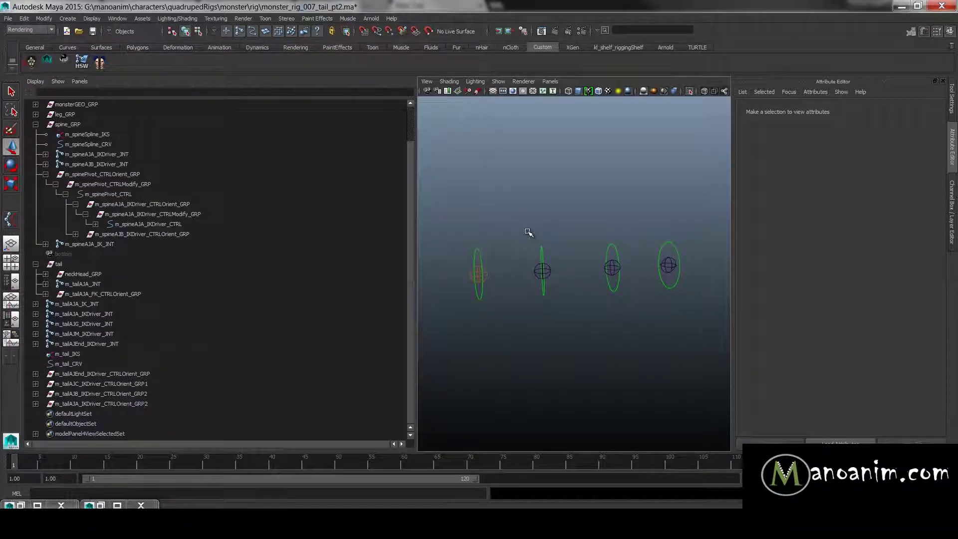
- Turn off viewport isolation to display the whole monster rig around the base of the tail
{"action": "left_click", "coordinate": [690, 92]}
{"action": "left_click_drag", "start_coordinate": [606, 202], "coordinate": [622, 194], "text": "alt"}
{"action": "right_click_drag", "start_coordinate": [623, 193], "coordinate": [690, 233], "text": "alt"}
{"action": "left_click_drag", "start_coordinate": [665, 239], "coordinate": [588, 188], "text": "alt"}
{"action": "right_click_drag", "start_coordinate": [588, 189], "coordinate": [698, 91], "text": "alt"}
{"action": "left_click_drag", "start_coordinate": [622, 191], "coordinate": [674, 194], "text": "alt"}
{"action": "right_click_drag", "start_coordinate": [674, 194], "coordinate": [698, 225], "text": "alt"}
{"action": "right_click_drag", "start_coordinate": [208, 426], "coordinate": [249, 419], "text": "alt"}
{"action": "left_click_drag", "start_coordinate": [553, 253], "coordinate": [614, 264], "text": "alt"}
{"action": "right_click_drag", "start_coordinate": [613, 264], "coordinate": [689, 279], "text": "alt"}
{"action": "left_click_drag", "start_coordinate": [547, 229], "coordinate": [548, 201], "text": "alt"}
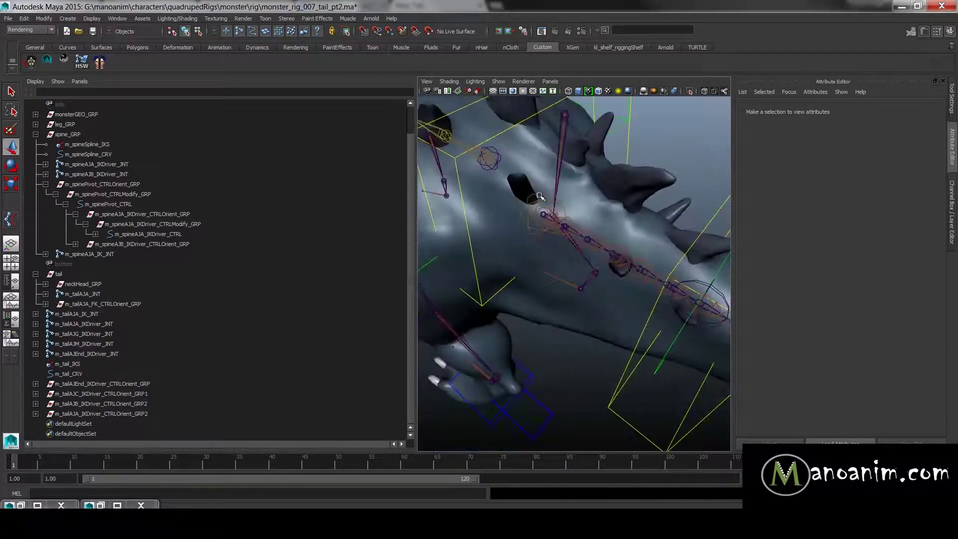
- Enlarge the m_tailAJA_IKDriver_CTRL circle through its control vertices and shift them along the tail toward the tip
{"action": "left_click", "coordinate": [115, 413]}
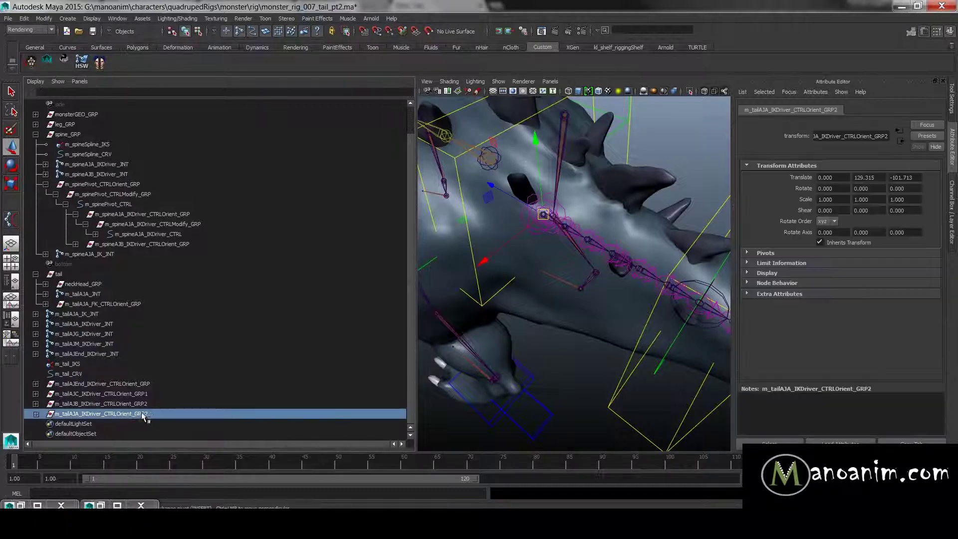
{"action": "right_click_drag", "start_coordinate": [580, 277], "coordinate": [529, 269], "text": "alt"}
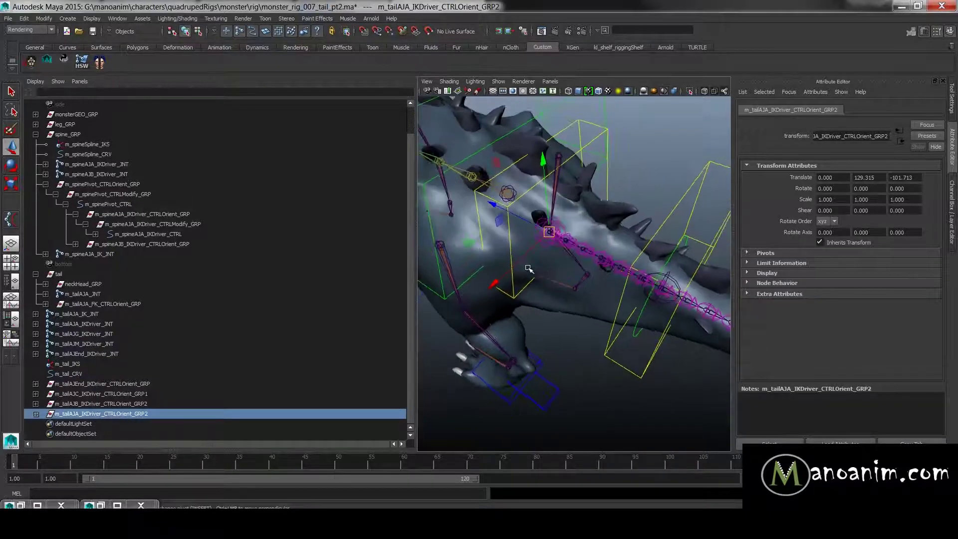
{"action": "key", "text": "F8"}
{"action": "left_click_drag", "start_coordinate": [717, 383], "coordinate": [464, 124]}
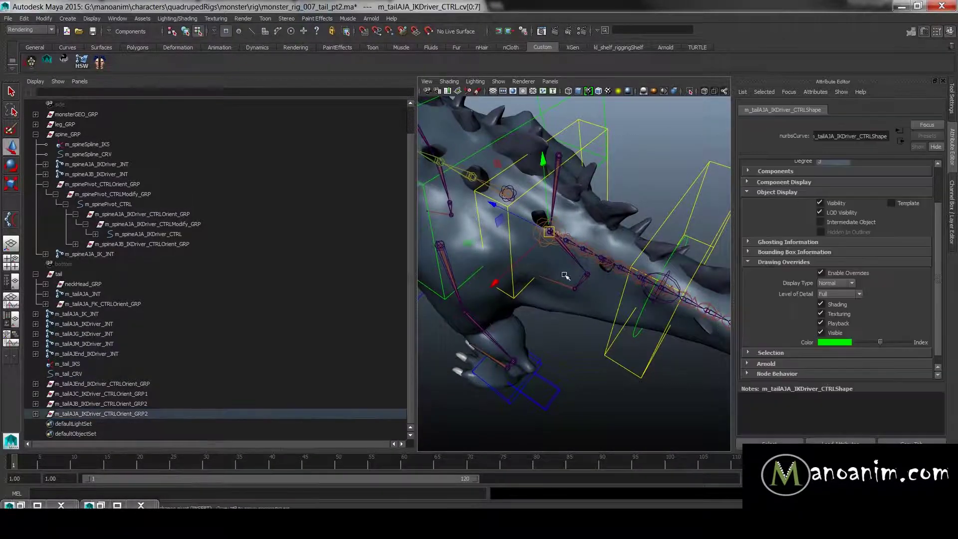
{"action": "key", "text": "e"}
{"action": "key", "text": "r"}
{"action": "left_click_drag", "start_coordinate": [550, 232], "coordinate": [606, 211]}
{"action": "key", "text": "w"}
{"action": "left_click_drag", "start_coordinate": [480, 249], "coordinate": [677, 243]}
{"action": "key", "text": "e"}
{"action": "key", "text": "r"}
{"action": "key", "text": "e"}
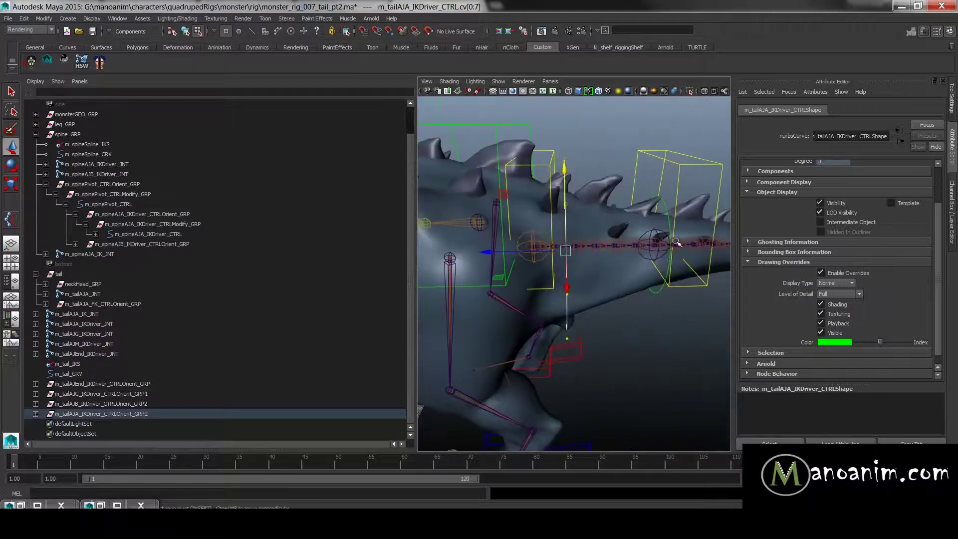
- Scale down the circle at the tail tip slightly through its control vertices
{"action": "right_click_drag", "start_coordinate": [687, 239], "coordinate": [649, 240], "text": "alt"}
{"action": "middle_click_drag", "start_coordinate": [649, 240], "coordinate": [499, 252], "text": "alt"}
{"action": "right_click_drag", "start_coordinate": [499, 252], "coordinate": [681, 275], "text": "alt"}
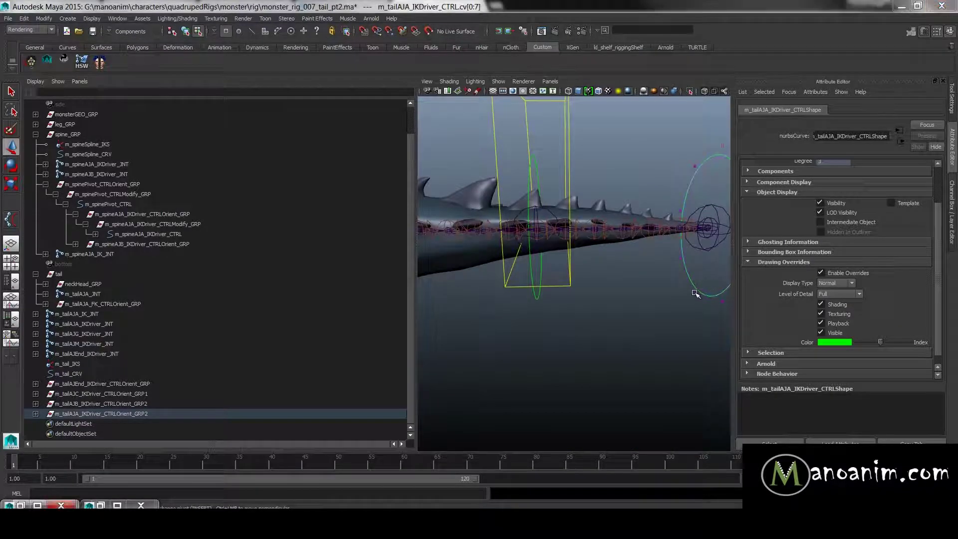
{"action": "middle_click_drag", "start_coordinate": [695, 293], "coordinate": [645, 299], "text": "alt"}
{"action": "left_click_drag", "start_coordinate": [609, 339], "coordinate": [730, 118]}
{"action": "key", "text": "e"}
{"action": "key", "text": "r"}
{"action": "left_click_drag", "start_coordinate": [663, 234], "coordinate": [652, 234]}
- Scale the m_tailAJC_IKDriver_CTRL circle up slightly through its control vertices
{"action": "left_click_drag", "start_coordinate": [457, 310], "coordinate": [565, 150]}
{"action": "key", "text": "e"}
{"action": "key", "text": "r"}
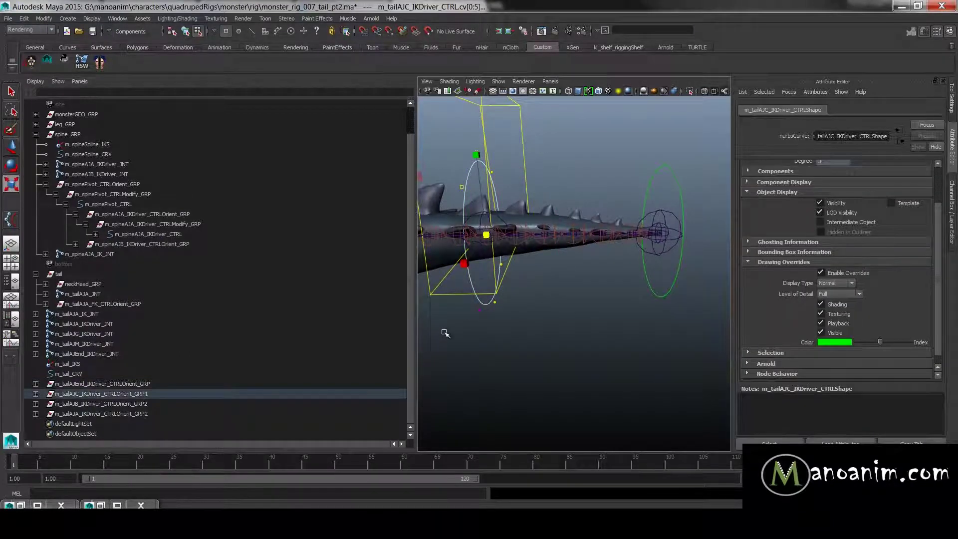
{"action": "left_click_drag", "start_coordinate": [487, 234], "coordinate": [655, 206], "text": "alt"}
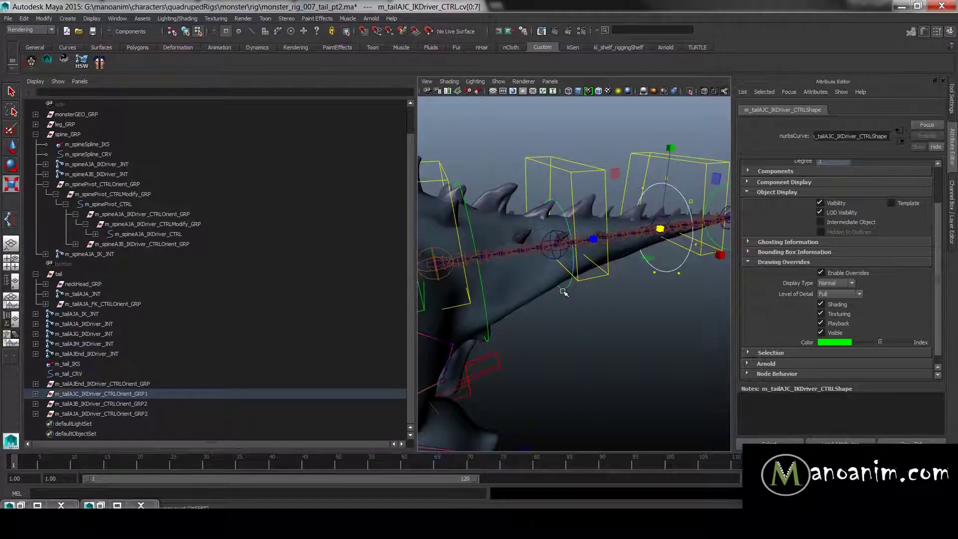
- Enlarge the m_tailAJB_IKDriver_CTRL circle through its control vertices, return to object mode and clear the selection
{"action": "left_click", "coordinate": [554, 245]}
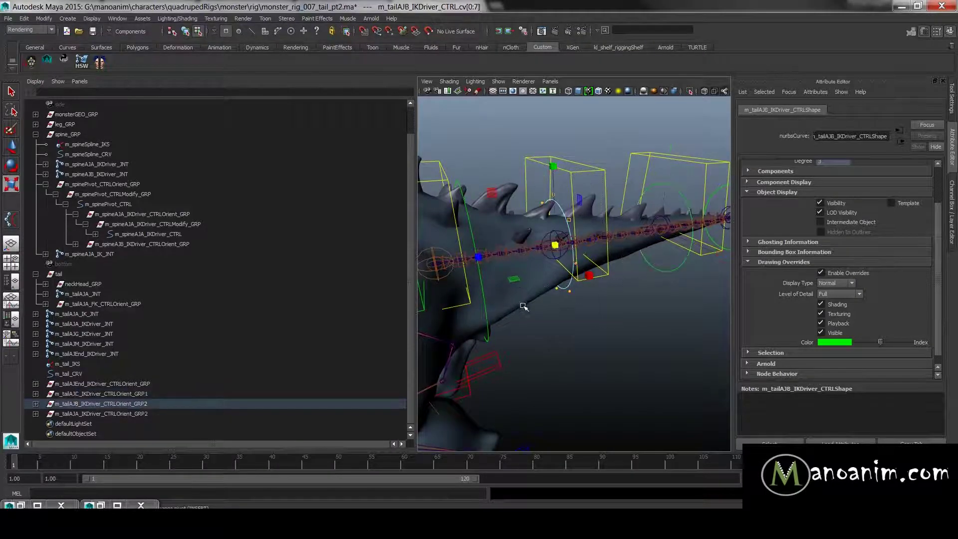
{"action": "left_click_drag", "start_coordinate": [554, 244], "coordinate": [573, 247]}
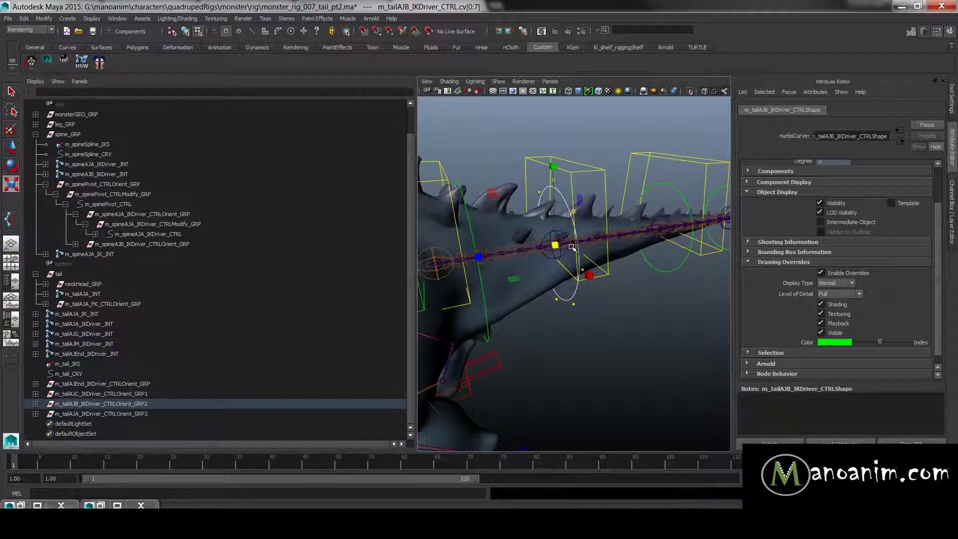
{"action": "key", "text": "F8"}
{"action": "left_click", "coordinate": [630, 293]}
- Examine the sizes of the green IKDriver circles along the tail, from the tip to the base
{"action": "scroll", "coordinate": [630, 293], "scroll_direction": "down", "scroll_amount": 5}
{"action": "left_click_drag", "start_coordinate": [630, 293], "coordinate": [612, 284], "text": "alt"}
{"action": "scroll", "coordinate": [614, 282], "scroll_direction": "up", "scroll_amount": 5}
{"action": "middle_click_drag", "start_coordinate": [616, 278], "coordinate": [620, 287], "text": "alt"}
{"action": "left_click_drag", "start_coordinate": [620, 287], "coordinate": [517, 279], "text": "alt"}
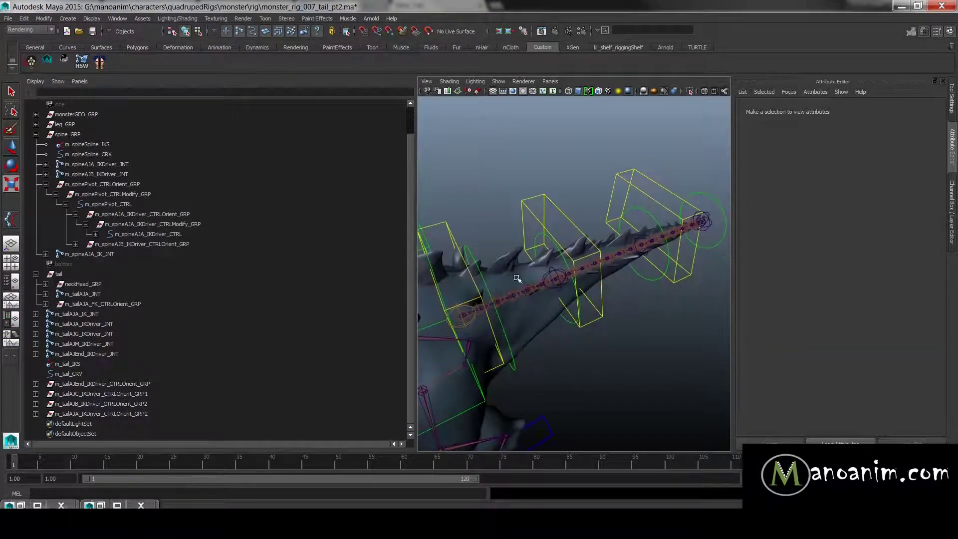
{"action": "right_click_drag", "start_coordinate": [653, 261], "coordinate": [537, 253], "text": "alt"}
{"action": "middle_click_drag", "start_coordinate": [537, 252], "coordinate": [579, 248], "text": "alt"}
{"action": "left_click_drag", "start_coordinate": [606, 228], "coordinate": [575, 227], "text": "alt"}
{"action": "scroll", "coordinate": [576, 227], "scroll_direction": "up", "scroll_amount": 6}
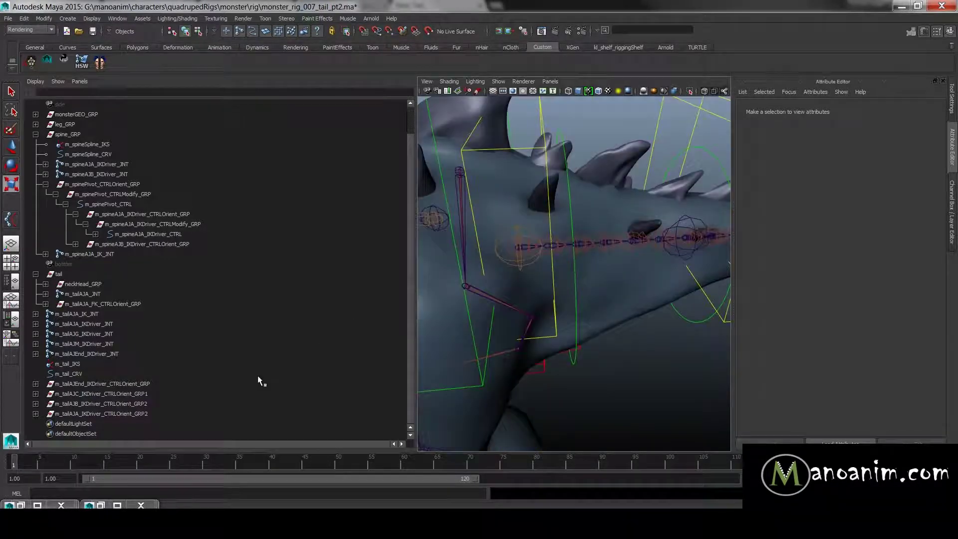
- Remove the trailing numbers from the AJC, AJB and AJA IKDriver orient group names so each ends in CTRLOrient_GRP
{"action": "left_click", "coordinate": [153, 395]}
{"action": "double_click", "coordinate": [165, 394]}
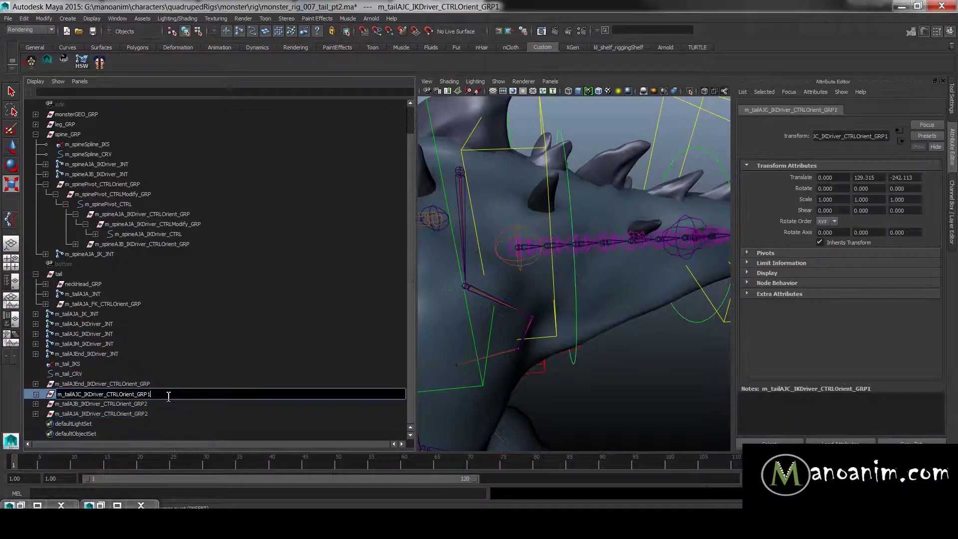
{"action": "double_click", "coordinate": [171, 402]}
{"action": "left_click", "coordinate": [171, 403]}
{"action": "key", "text": "BackSpace"}
{"action": "double_click", "coordinate": [174, 414]}
{"action": "left_click", "coordinate": [175, 414]}
{"action": "key", "text": "BackSpace"}
{"action": "key", "text": "Return"}
{"action": "left_click_drag", "start_coordinate": [164, 395], "coordinate": [167, 412]}
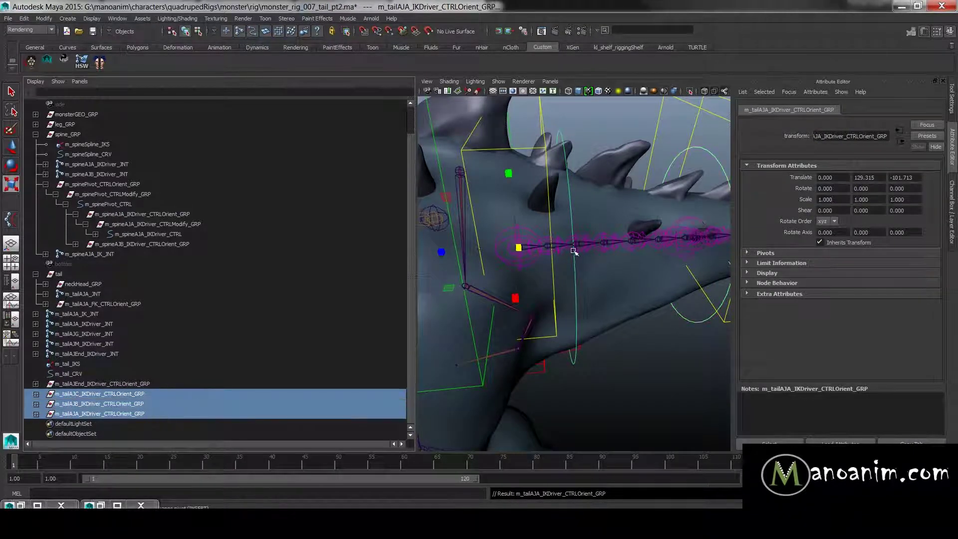
- Parent m_tailAJA_IKDriver_CTRLOrient_GRP under m_tailAJA_FK_CTRL at the base of the tail
{"action": "right_click_drag", "start_coordinate": [574, 250], "coordinate": [551, 183], "text": "alt"}
{"action": "left_click", "coordinate": [625, 181]}
{"action": "right_click_drag", "start_coordinate": [625, 181], "coordinate": [567, 402], "text": "alt"}
{"action": "left_click", "coordinate": [498, 238]}
{"action": "key", "text": "w"}
{"action": "left_click_drag", "start_coordinate": [624, 303], "coordinate": [628, 282], "text": "alt"}
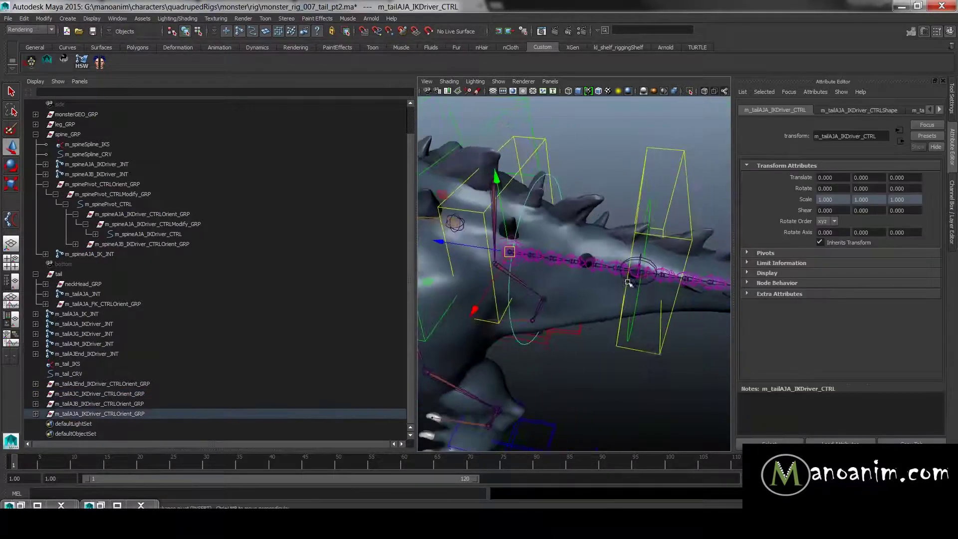
{"action": "left_click", "coordinate": [124, 414]}
{"action": "right_click_drag", "start_coordinate": [481, 169], "coordinate": [622, 212], "text": "alt"}
{"action": "right_click_drag", "start_coordinate": [651, 120], "coordinate": [606, 138], "text": "alt"}
{"action": "left_click", "coordinate": [608, 138]}
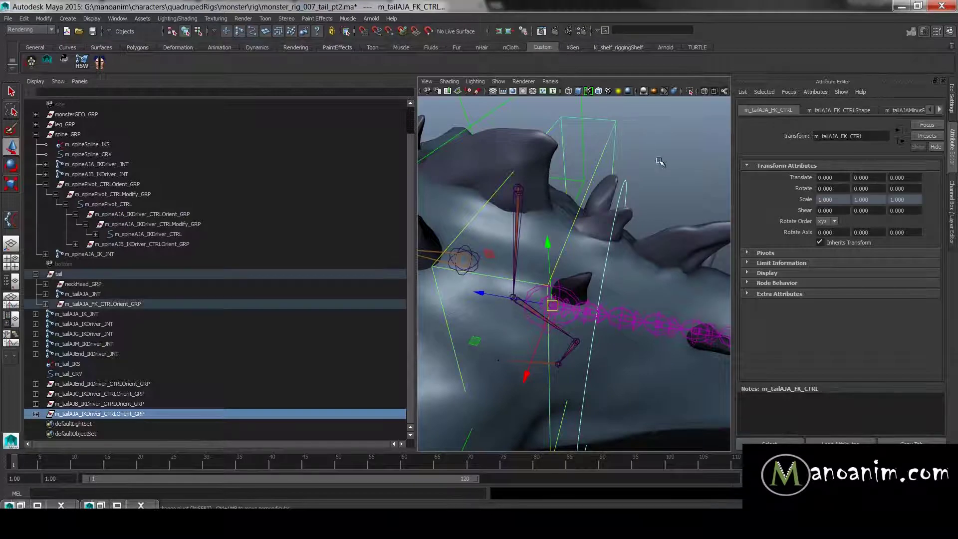
{"action": "left_click", "coordinate": [118, 413]}
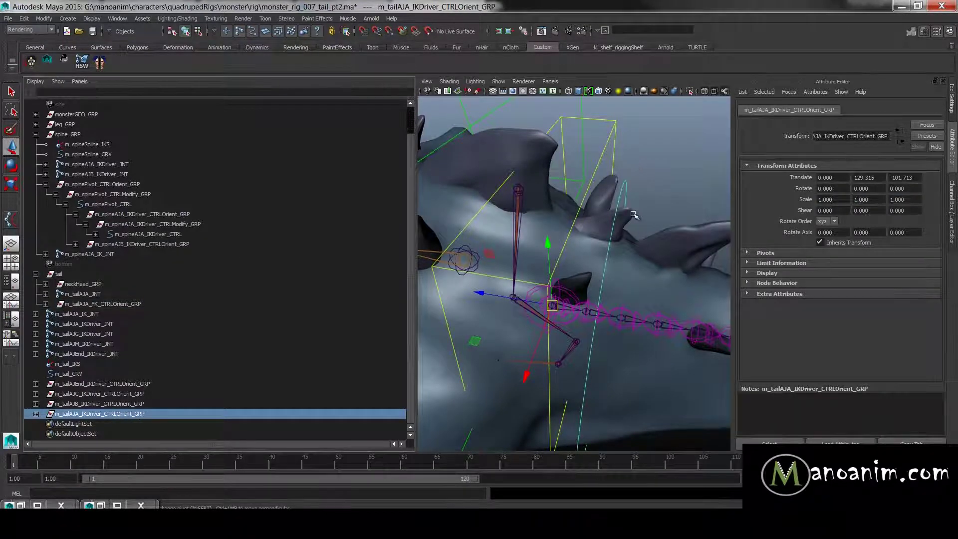
{"action": "left_click", "coordinate": [609, 142]}
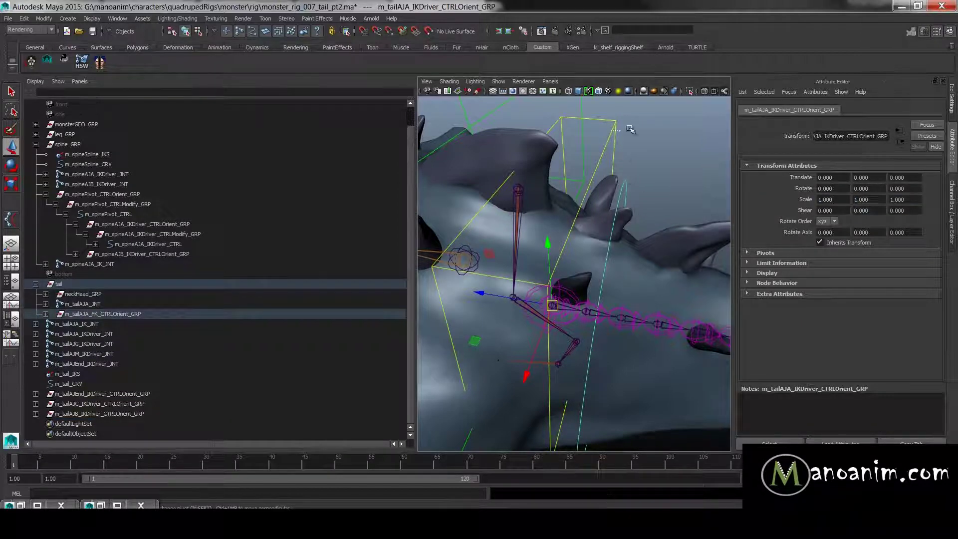
- Test-move m_tailAJA_FK_CTRL at the tail base and undo the move
{"action": "left_click_drag", "start_coordinate": [548, 320], "coordinate": [568, 306]}
{"action": "key", "text": "ctrl+z"}
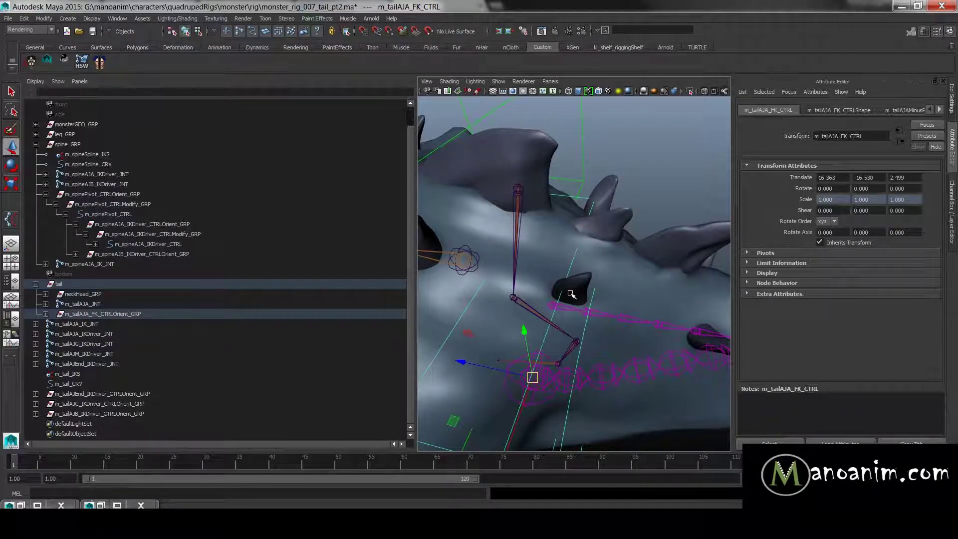
{"action": "key", "text": "ctrl+z"}
- Identify the AJB IKDriver circle on the tail and its matching orient group in the Outliner
{"action": "left_click_drag", "start_coordinate": [572, 227], "coordinate": [570, 142], "text": "alt"}
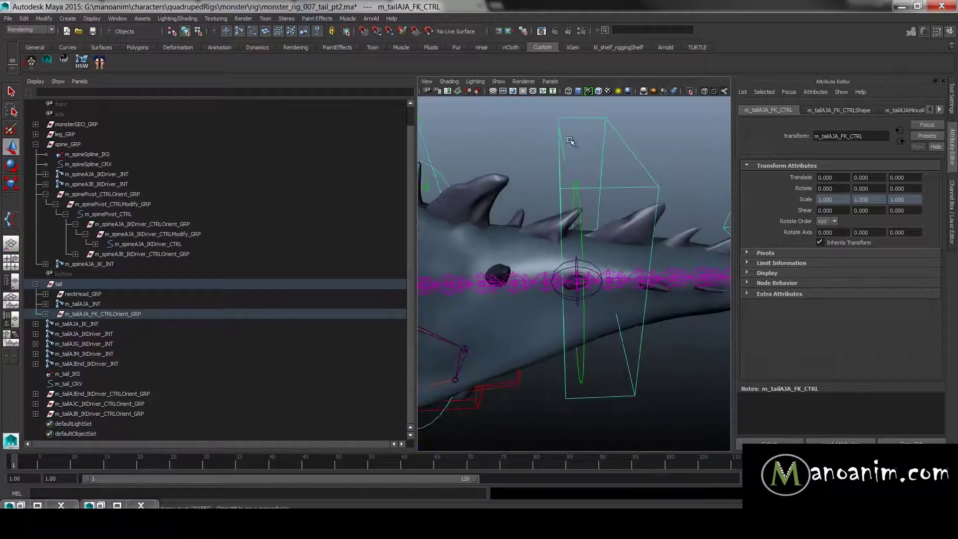
{"action": "left_click", "coordinate": [576, 184]}
{"action": "left_click_drag", "start_coordinate": [576, 184], "coordinate": [618, 195], "text": "alt"}
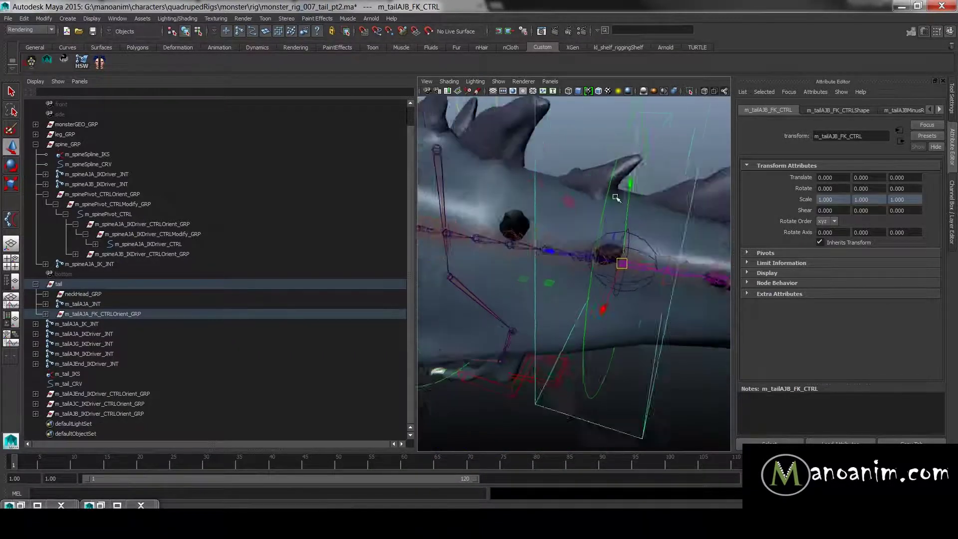
{"action": "scroll", "coordinate": [618, 199], "scroll_direction": "up", "scroll_amount": 2}
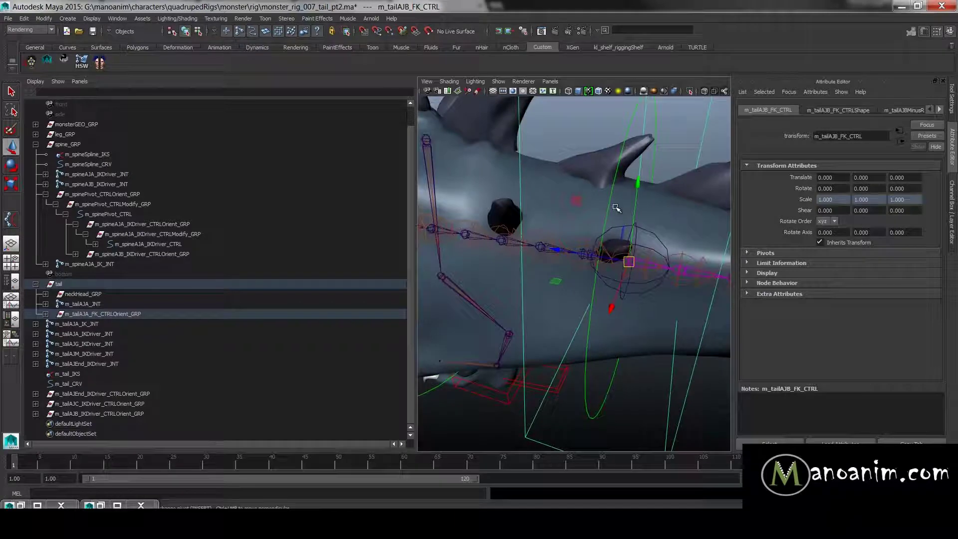
{"action": "left_click", "coordinate": [659, 117]}
{"action": "left_click", "coordinate": [657, 119]}
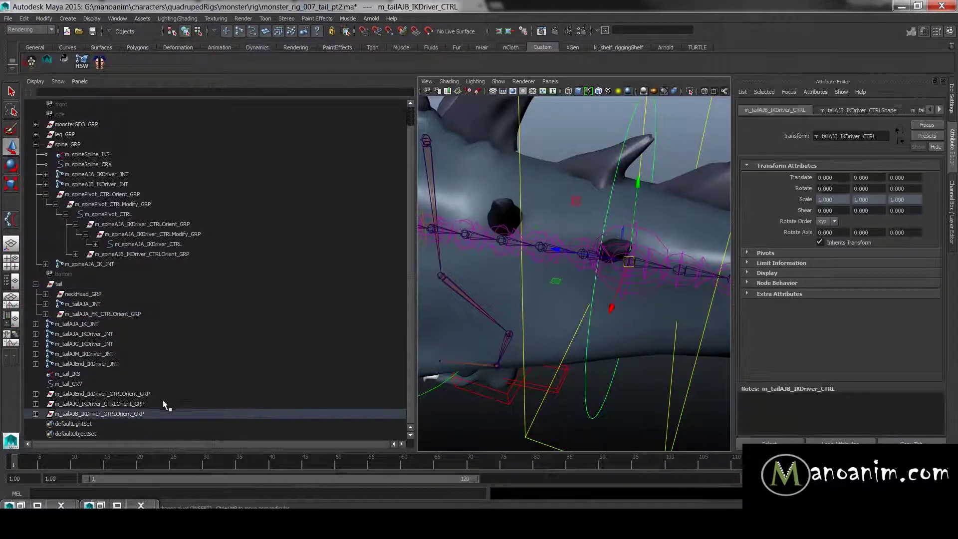
{"action": "left_click", "coordinate": [137, 413]}
{"action": "key", "text": "f"}
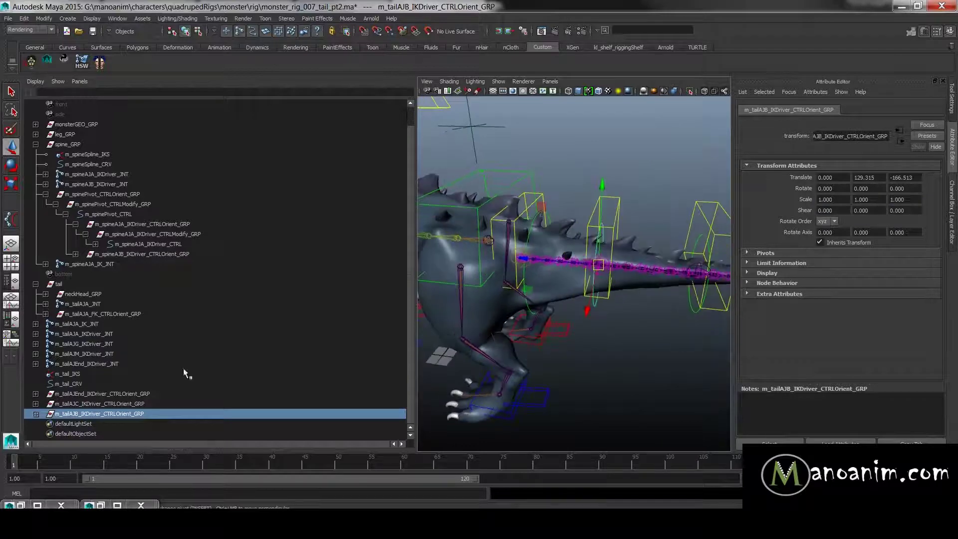
{"action": "middle_click_drag", "start_coordinate": [539, 233], "coordinate": [511, 263], "text": "alt"}
{"action": "right_click_drag", "start_coordinate": [511, 264], "coordinate": [621, 217], "text": "alt"}
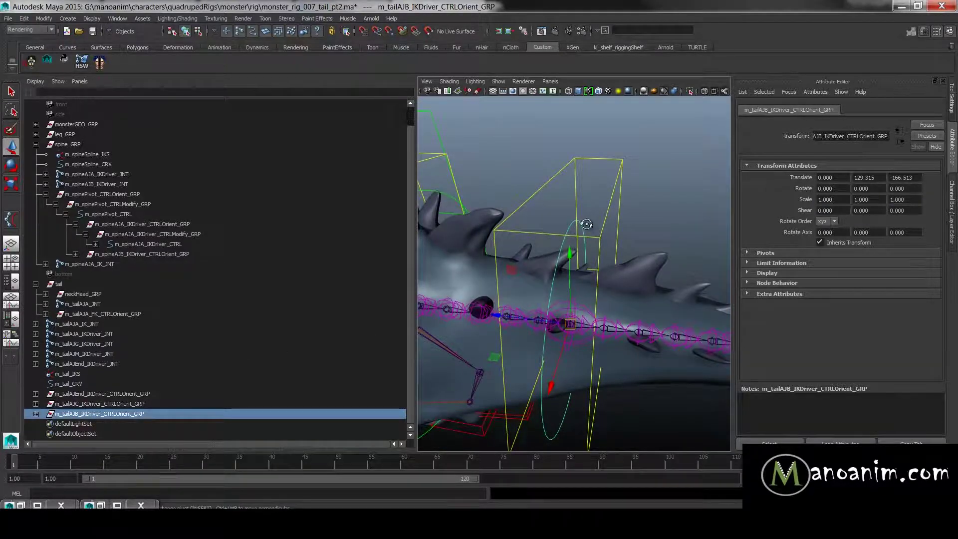
{"action": "scroll", "coordinate": [587, 225], "scroll_direction": "up", "scroll_amount": 4}
{"action": "left_click", "coordinate": [607, 192]}
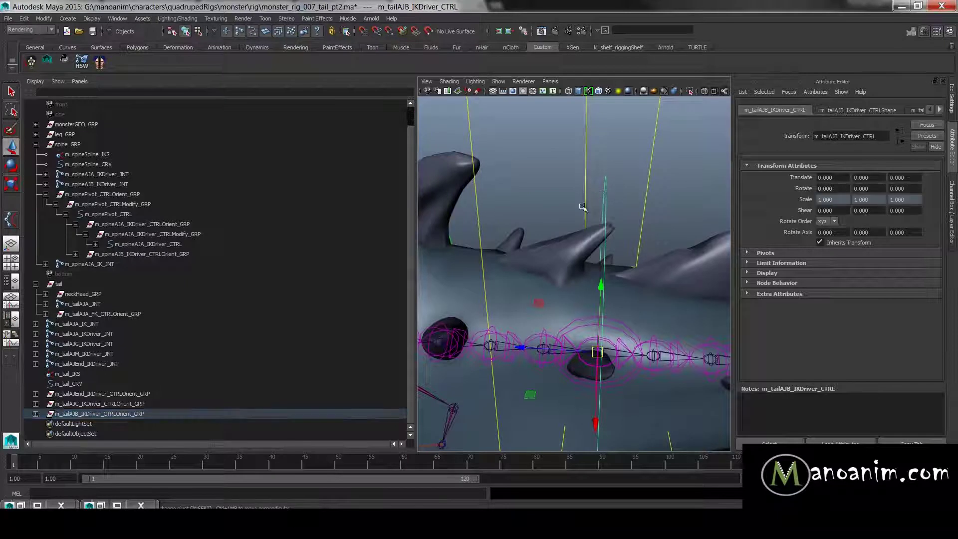
- Expand m_tailAJB_IKDriver_CTRLOrient_GRP in the Outliner and check its hierarchy against the circle in the viewport
{"action": "scroll", "coordinate": [153, 404], "scroll_direction": "up", "scroll_amount": 1}
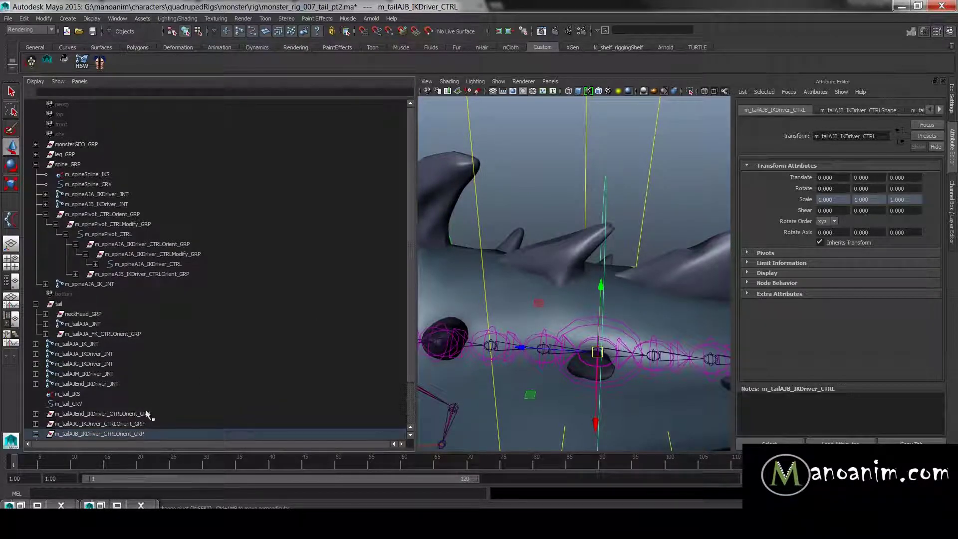
{"action": "scroll", "coordinate": [163, 400], "scroll_direction": "down", "scroll_amount": 3}
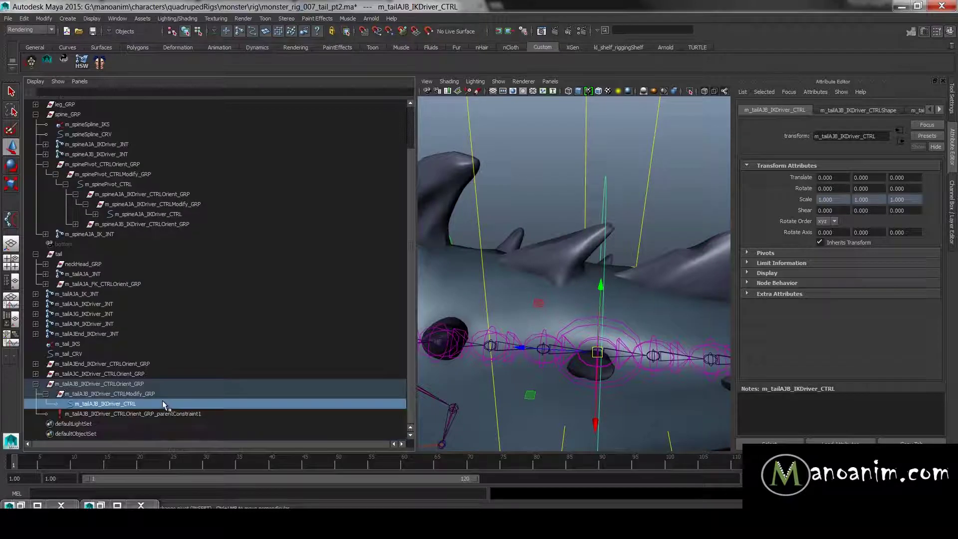
{"action": "left_click", "coordinate": [139, 383]}
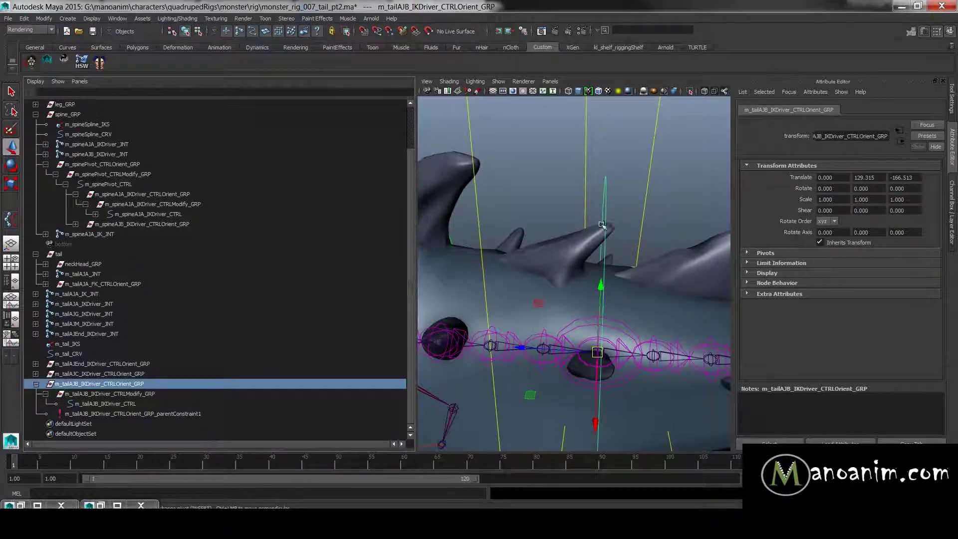
{"action": "left_click", "coordinate": [607, 191]}
{"action": "scroll", "coordinate": [153, 397], "scroll_direction": "up", "scroll_amount": 2}
{"action": "scroll", "coordinate": [110, 376], "scroll_direction": "down", "scroll_amount": 2}
{"action": "left_click", "coordinate": [134, 382]}
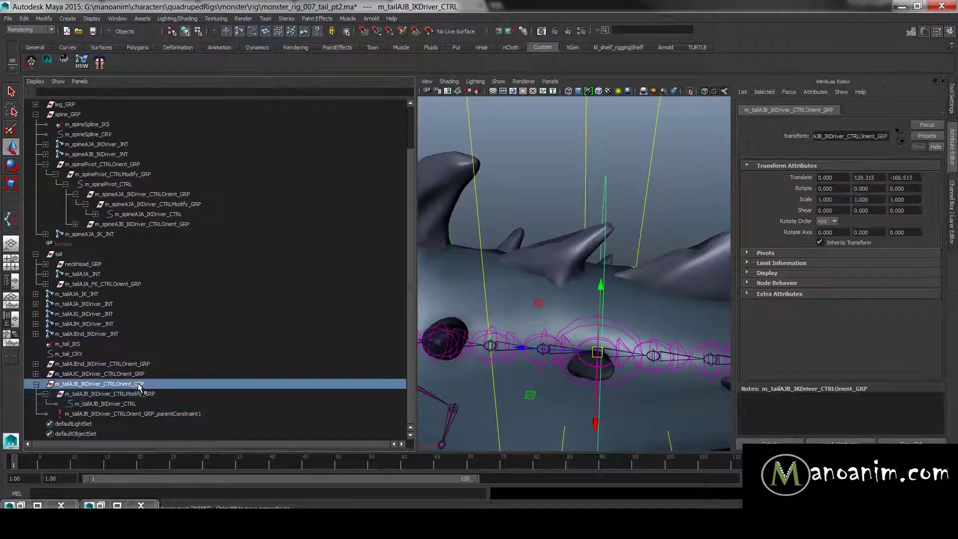
{"action": "right_click_drag", "start_coordinate": [594, 235], "coordinate": [637, 241], "text": "alt"}
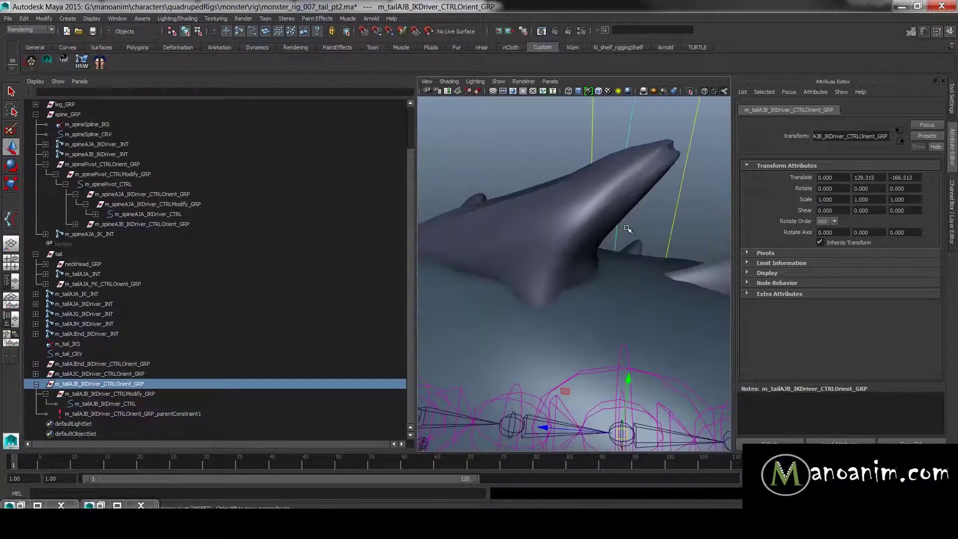
{"action": "left_click", "coordinate": [630, 123]}
{"action": "right_click_drag", "start_coordinate": [659, 119], "coordinate": [641, 166], "text": "alt"}
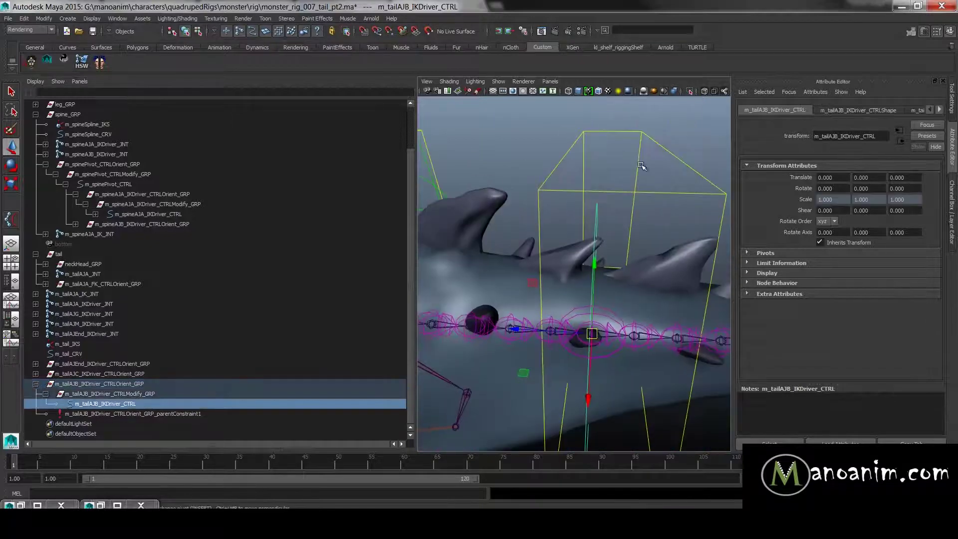
- Parent m_tailAJB_IKDriver_CTRLOrient_GRP under m_tailAJB_FK_CTRL
{"action": "left_click", "coordinate": [120, 392]}
{"action": "left_click", "coordinate": [131, 382]}
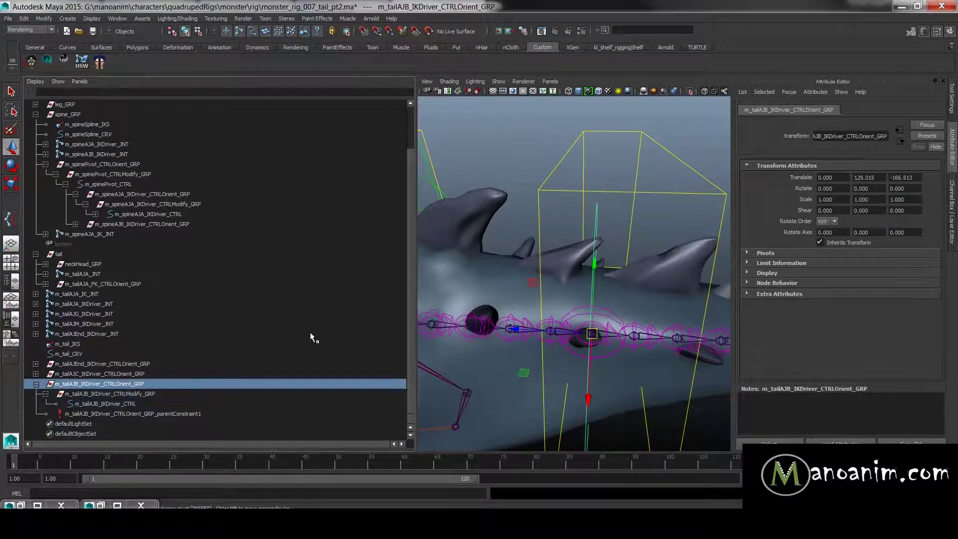
{"action": "left_click_drag", "start_coordinate": [493, 235], "coordinate": [526, 255], "text": "alt"}
{"action": "right_click_drag", "start_coordinate": [526, 255], "coordinate": [640, 208], "text": "alt"}
{"action": "left_click_drag", "start_coordinate": [652, 159], "coordinate": [673, 152], "text": "shift"}
{"action": "key", "text": "p"}
- Select the m_tailAJC_IKDriver_CTRL circle farther along the tail and reveal it within its group in the Outliner
{"action": "right_click_drag", "start_coordinate": [632, 195], "coordinate": [529, 192], "text": "alt"}
{"action": "middle_click_drag", "start_coordinate": [529, 191], "coordinate": [424, 185], "text": "alt"}
{"action": "right_click_drag", "start_coordinate": [424, 186], "coordinate": [539, 279], "text": "alt"}
{"action": "left_click", "coordinate": [514, 264]}
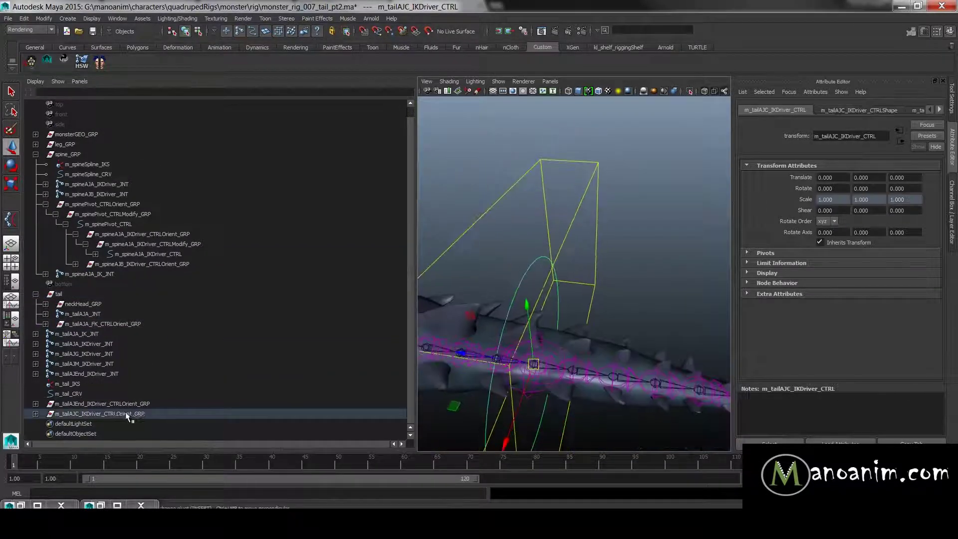
{"action": "key", "text": "f"}
{"action": "scroll", "coordinate": [147, 411], "scroll_direction": "down", "scroll_amount": 2}
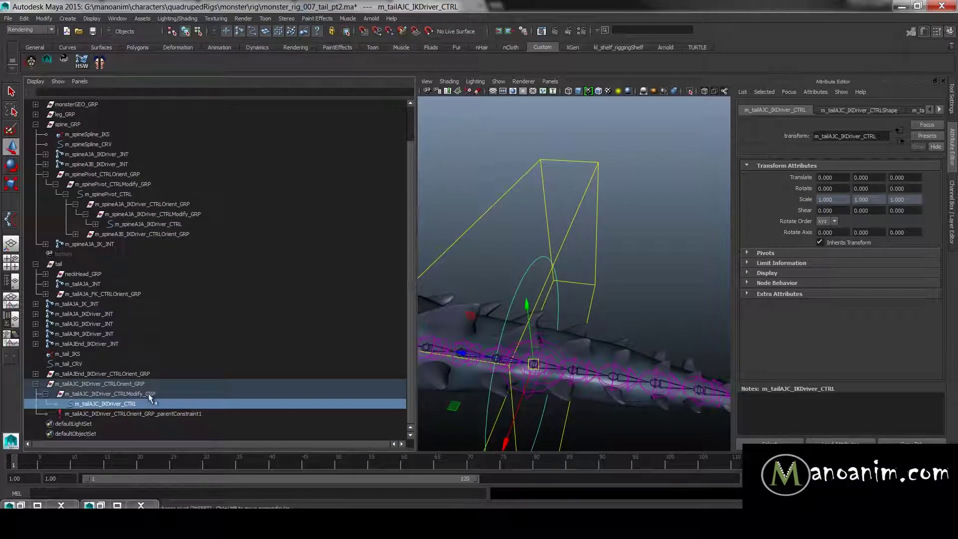
{"action": "left_click_drag", "start_coordinate": [454, 294], "coordinate": [520, 204], "text": "alt"}
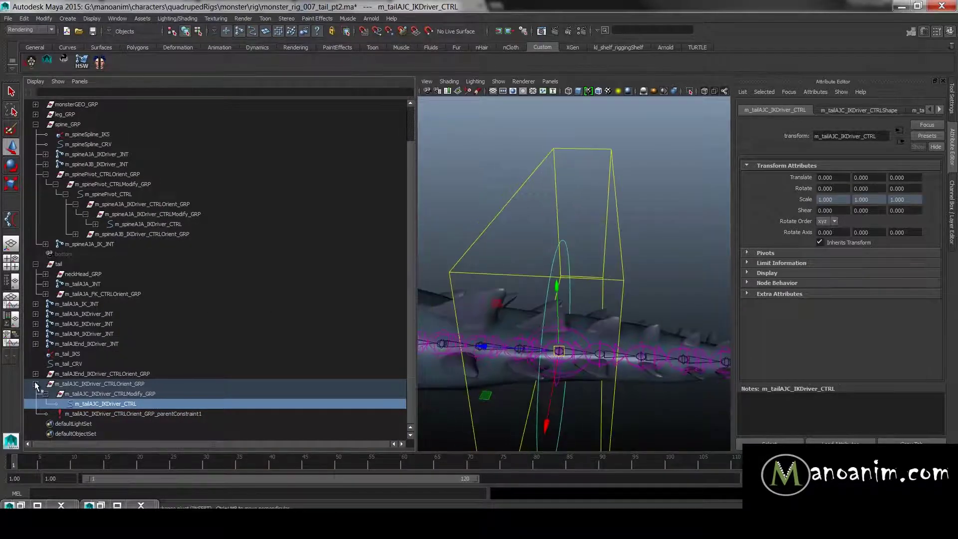
{"action": "scroll", "coordinate": [96, 425], "scroll_direction": "up", "scroll_amount": 2}
- Try to parent the AJC IKDriver circle together with its orient group under m_tailAJC_FK_CTRL, and undo the parenting
{"action": "left_click", "coordinate": [141, 423]}
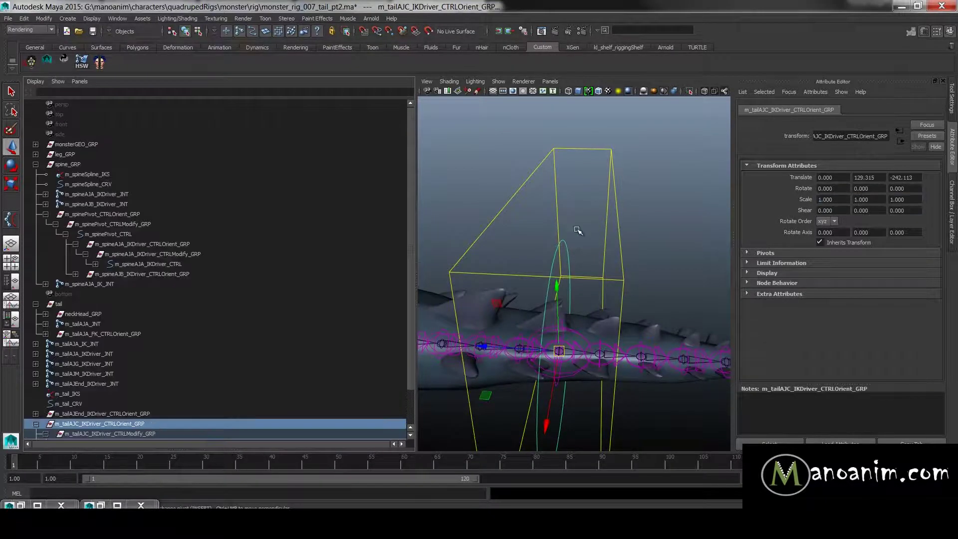
{"action": "left_click", "coordinate": [613, 200], "text": "shift"}
{"action": "middle_click_drag", "start_coordinate": [608, 208], "coordinate": [607, 175], "text": "alt"}
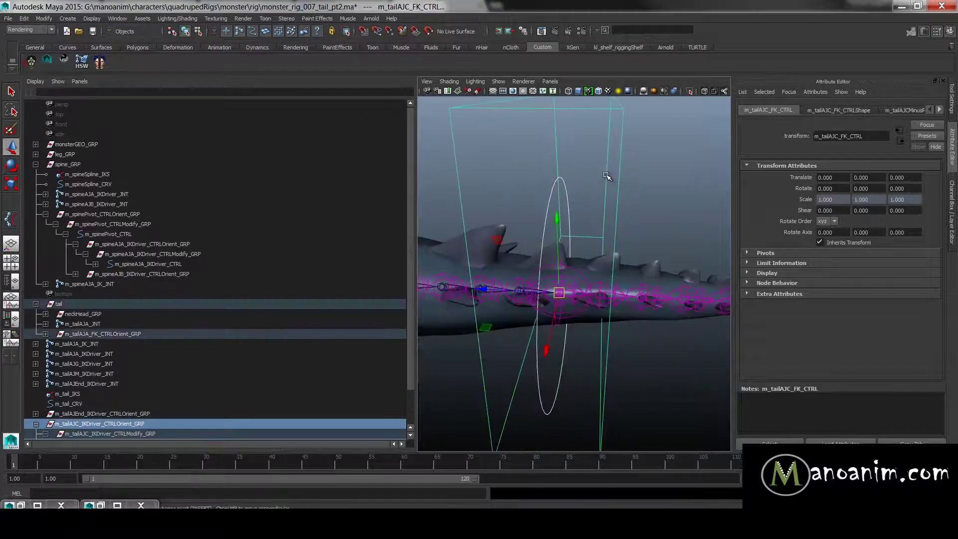
{"action": "key", "text": "p"}
{"action": "key", "text": "f"}
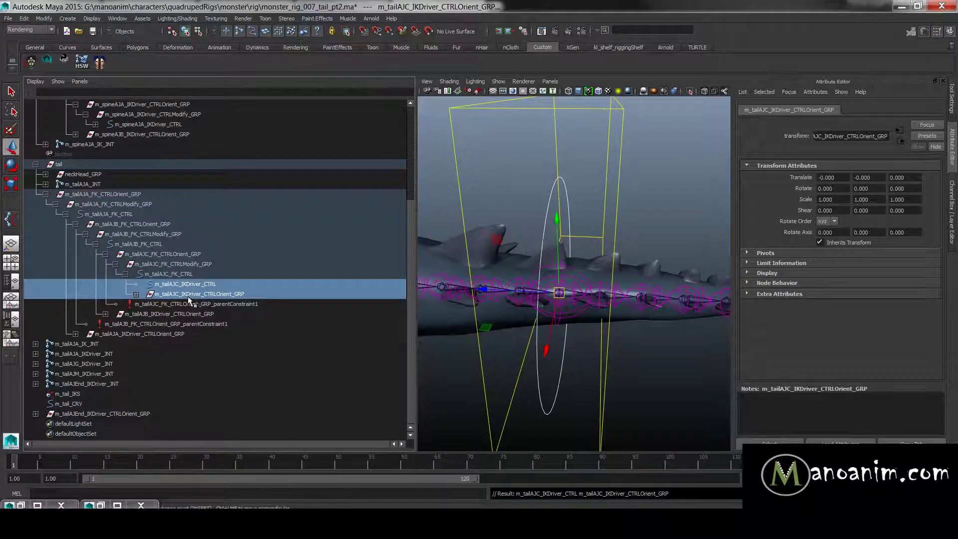
{"action": "key", "text": "ctrl+z"}
- Parent only m_tailAJC_IKDriver_CTRLOrient_GRP under m_tailAJC_FK_CTRL
{"action": "left_click", "coordinate": [36, 414]}
{"action": "left_click", "coordinate": [129, 413]}
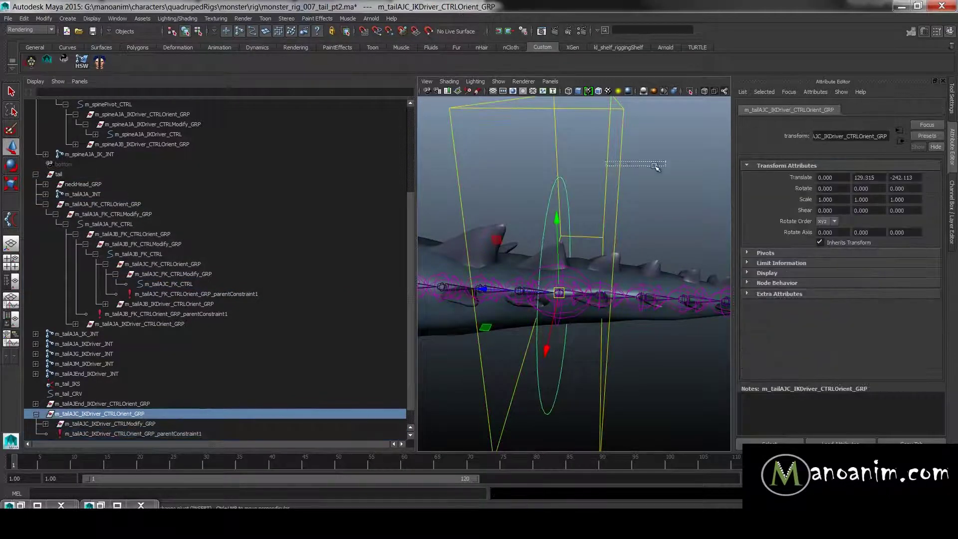
{"action": "left_click_drag", "start_coordinate": [606, 165], "coordinate": [662, 162], "text": "shift"}
{"action": "key", "text": "p"}
{"action": "key", "text": "Up"}
- Select the m_tailAJEnd_IKDriver_CTRL circle at the tip of the tail
{"action": "scroll", "coordinate": [507, 193], "scroll_direction": "down", "scroll_amount": 5}
{"action": "middle_click_drag", "start_coordinate": [529, 197], "coordinate": [514, 223], "text": "alt"}
{"action": "scroll", "coordinate": [524, 232], "scroll_direction": "up", "scroll_amount": 3}
{"action": "left_click", "coordinate": [542, 253]}
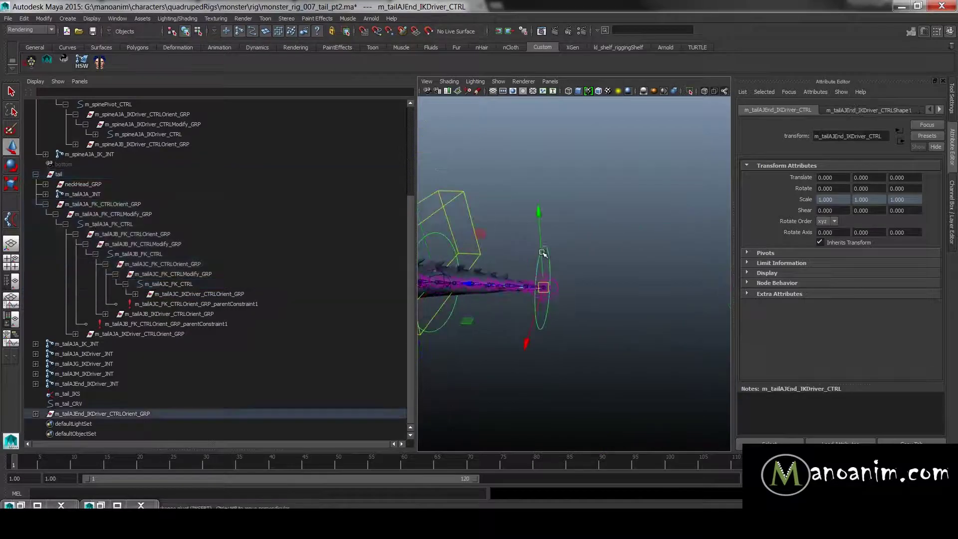
{"action": "middle_click_drag", "start_coordinate": [542, 252], "coordinate": [586, 235], "text": "alt"}
{"action": "mouse_move", "coordinate": [588, 272]}
{"action": "left_mouse_down"}
{"action": "mouse_move", "coordinate": [605, 221]}
{"action": "mouse_move", "coordinate": [584, 304]}
{"action": "mouse_move", "coordinate": [592, 128]}
{"action": "mouse_move", "coordinate": [662, 397]}
{"action": "mouse_move", "coordinate": [571, 445]}
{"action": "mouse_move", "coordinate": [642, 440]}
{"action": "mouse_move", "coordinate": [662, 245]}
{"action": "left_mouse_up"}
{"action": "key", "text": "ctrl+z"}
{"action": "scroll", "coordinate": [590, 223], "scroll_direction": "up", "scroll_amount": 5}
{"action": "middle_click_drag", "start_coordinate": [591, 223], "coordinate": [657, 276], "text": "alt"}
{"action": "scroll", "coordinate": [580, 246], "scroll_direction": "down", "scroll_amount": 2}
{"action": "left_click_drag", "start_coordinate": [580, 246], "coordinate": [526, 224], "text": "alt"}
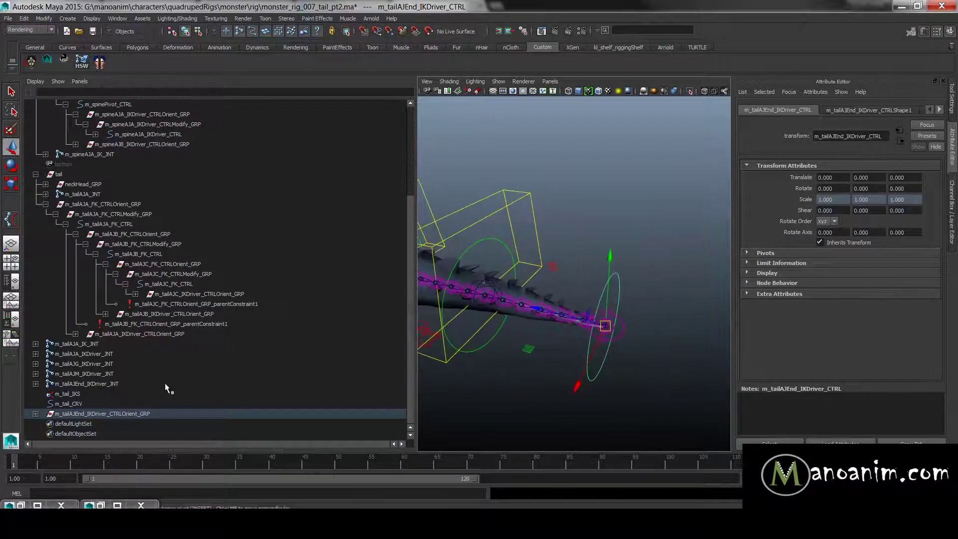
- Parent m_tailAJEnd_IKDriver_CTRLOrient_GRP under m_tailAJC_FK_CTRL
{"action": "left_click", "coordinate": [134, 414]}
{"action": "left_click_drag", "start_coordinate": [565, 205], "coordinate": [523, 233], "text": "shift"}
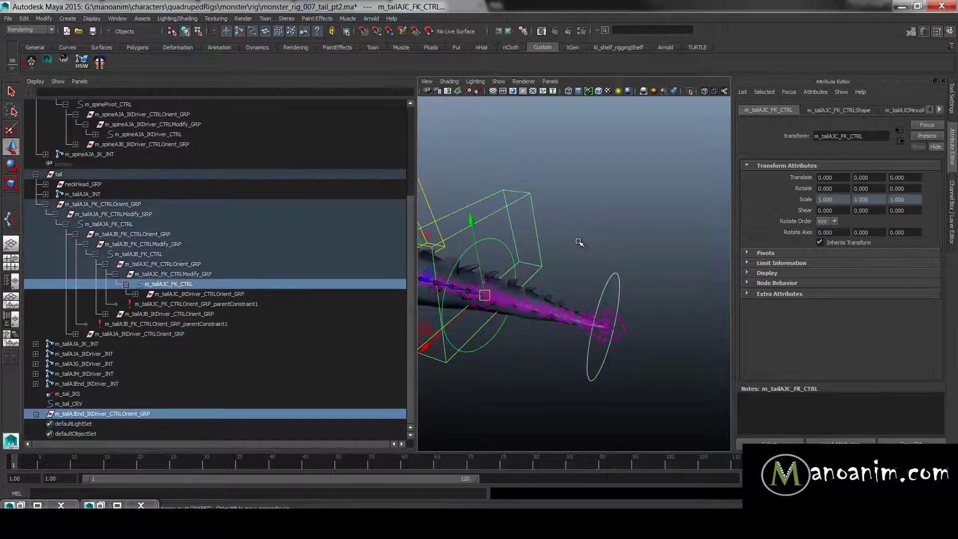
{"action": "key", "text": "p"}
- Test the tail tip by rotating m_tailAJC_FK_CTRL about -18 degrees on Y, and undo the rotation
{"action": "left_click", "coordinate": [624, 193]}
{"action": "left_click_drag", "start_coordinate": [582, 204], "coordinate": [524, 232]}
{"action": "left_click_drag", "start_coordinate": [593, 235], "coordinate": [497, 352], "text": "alt"}
{"action": "key", "text": "e"}
{"action": "key", "text": "z"}
{"action": "left_click_drag", "start_coordinate": [577, 347], "coordinate": [546, 364]}
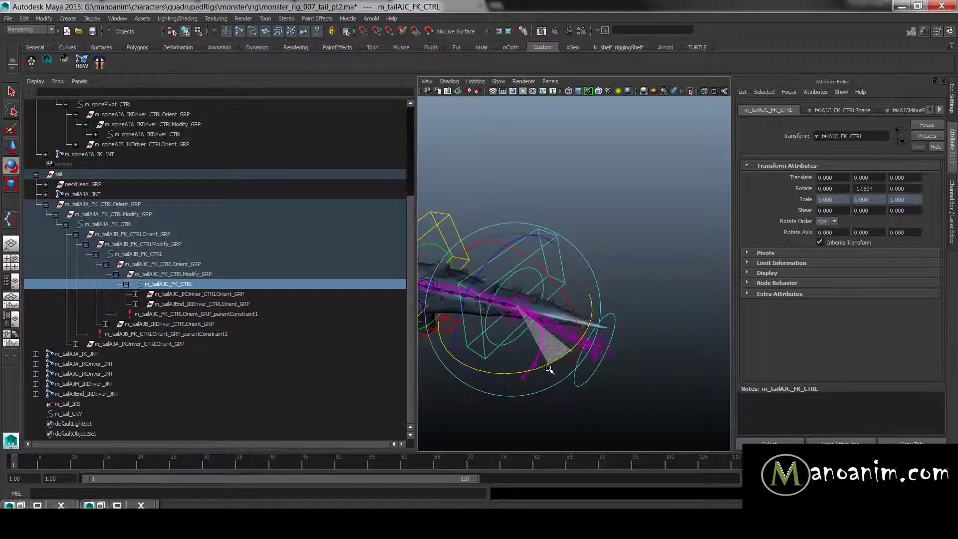
{"action": "key", "text": "w"}
{"action": "middle_click_drag", "start_coordinate": [559, 354], "coordinate": [554, 276], "text": "alt"}
{"action": "key", "text": "z"}
- Select m_tailAJEnd_IKDriver_CTRL at the tail tip and reveal it in the Outliner
{"action": "mouse_move", "coordinate": [554, 277]}
{"action": "right_mouse_down", "text": "alt"}
{"action": "mouse_move", "coordinate": [613, 280]}
{"action": "mouse_move", "coordinate": [552, 274]}
{"action": "right_mouse_up", "text": "alt"}
{"action": "middle_click_drag", "start_coordinate": [551, 275], "coordinate": [677, 256], "text": "alt"}
{"action": "left_click", "coordinate": [695, 214]}
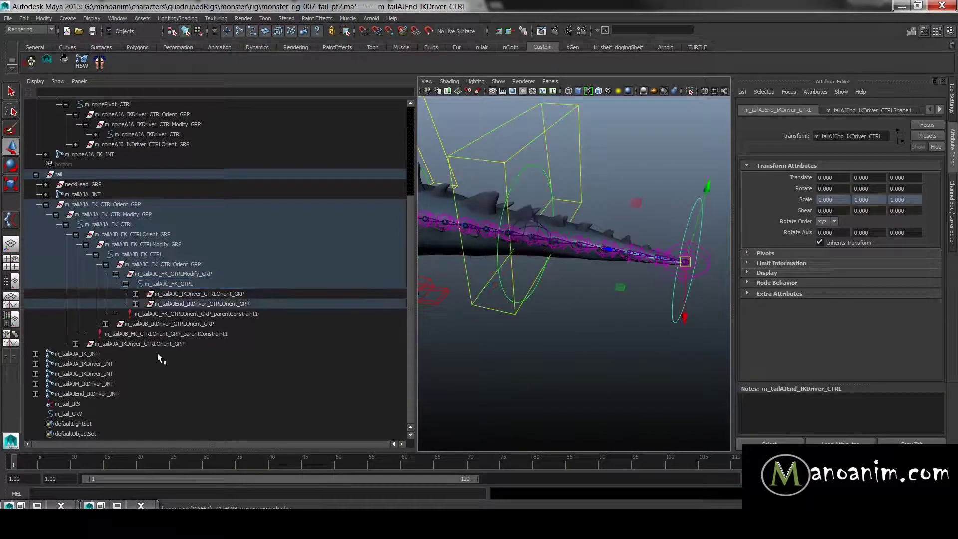
{"action": "key", "text": "f"}
- Rotate m_tailAJC_FK_CTRL about -11.8 degrees on Y, compare the end joint with the end IKDriver control, and undo the rotation
{"action": "left_click", "coordinate": [573, 158]}
{"action": "key", "text": "e"}
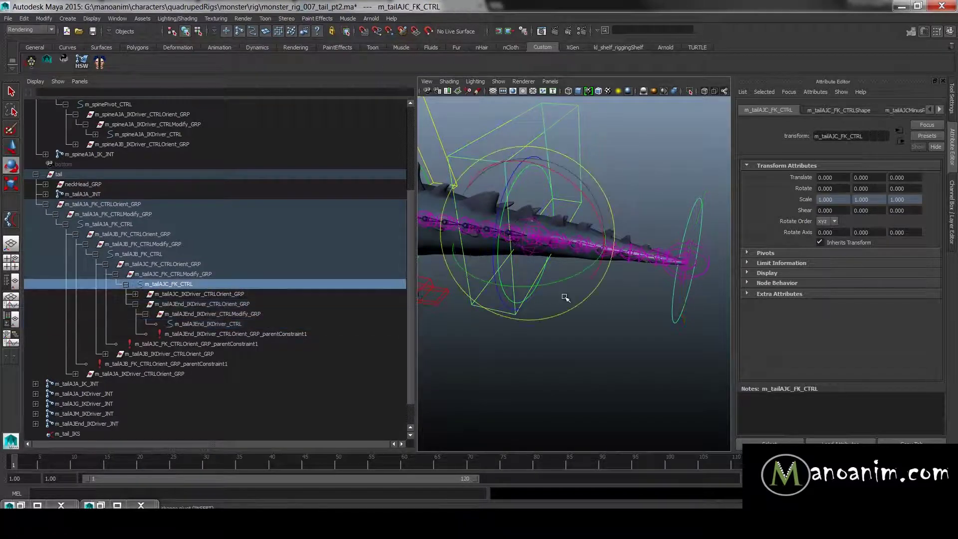
{"action": "left_click_drag", "start_coordinate": [568, 283], "coordinate": [624, 332]}
{"action": "left_click", "coordinate": [622, 331]}
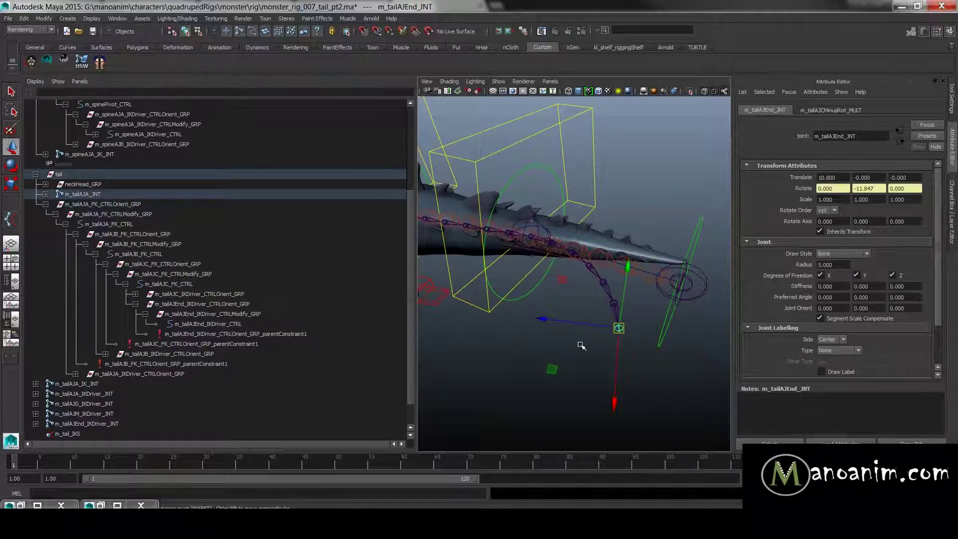
{"action": "left_click", "coordinate": [698, 256]}
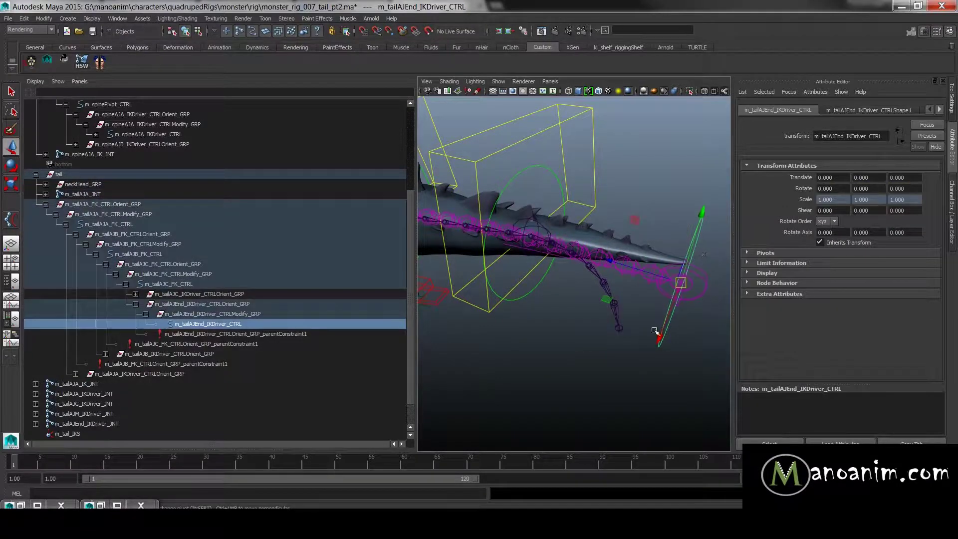
{"action": "left_click", "coordinate": [621, 331]}
{"action": "key", "text": "ctrl+z"}
{"action": "key", "text": "ctrl+z"}
{"action": "key", "text": "ctrl+z"}
{"action": "key", "text": "ctrl+z"}
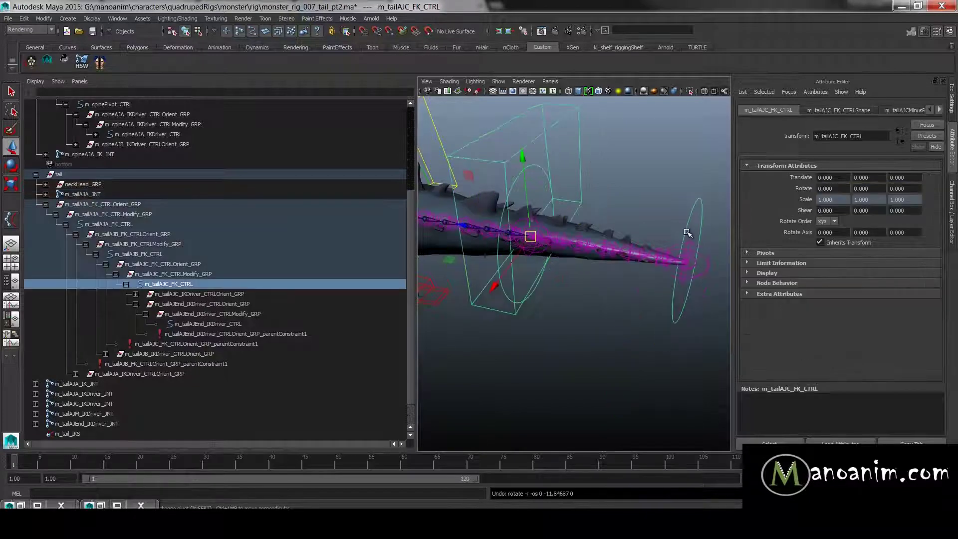
- Select m_tailAJEnd_IKDriver_CTRL and walk up its hierarchy to the orient group
{"action": "left_click", "coordinate": [691, 233]}
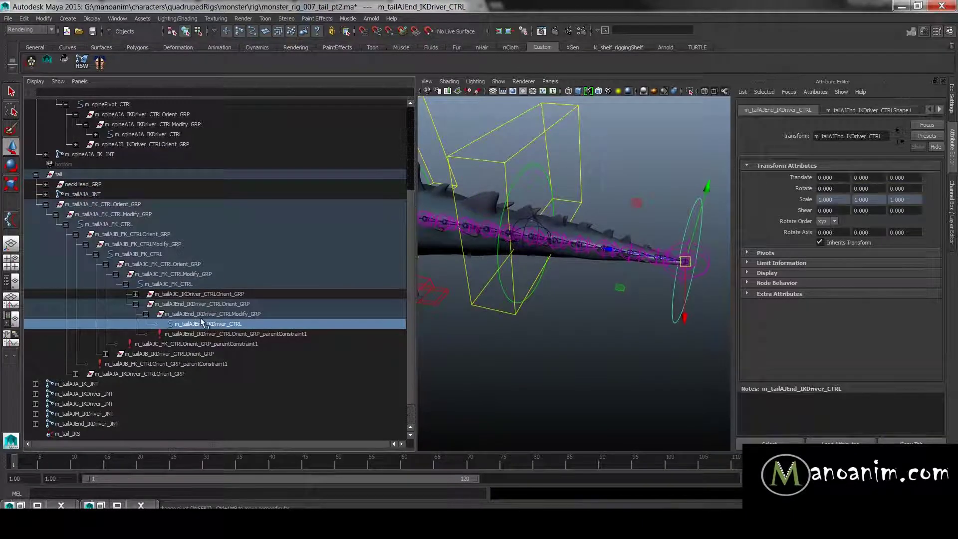
{"action": "key", "text": "Up"}
{"action": "key", "text": "Up"}
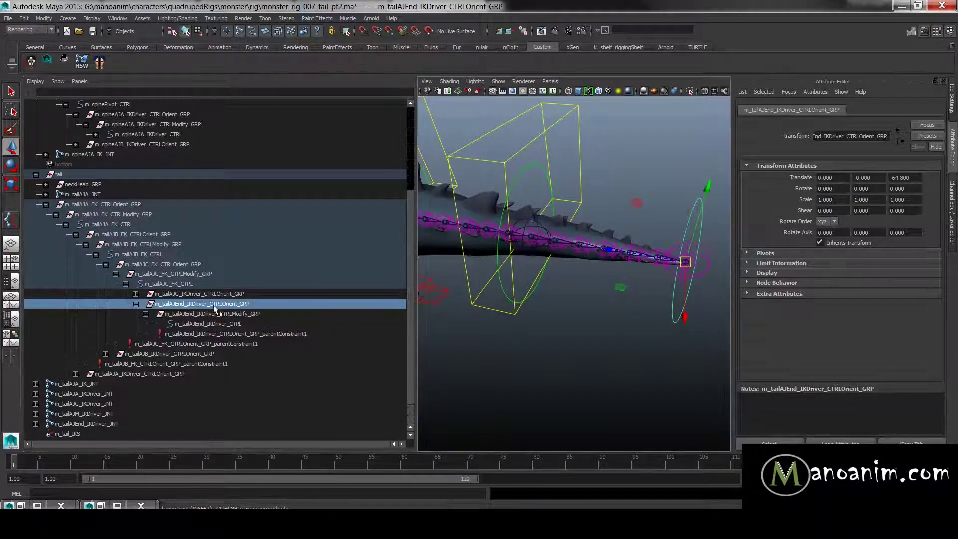
- Select the m_tailAJR_JNT joint just before the tail tip
{"action": "scroll", "coordinate": [659, 248], "scroll_direction": "up", "scroll_amount": 5}
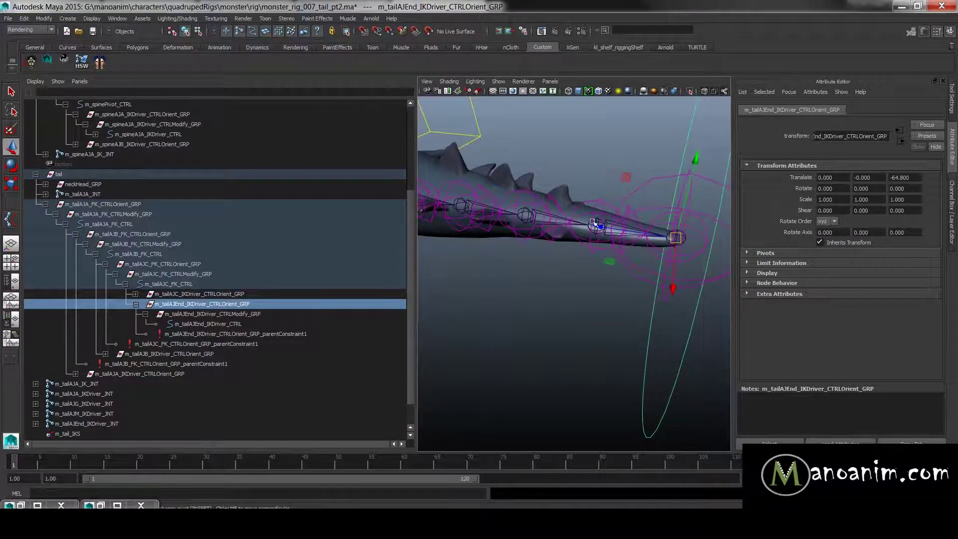
{"action": "left_click", "coordinate": [603, 218]}
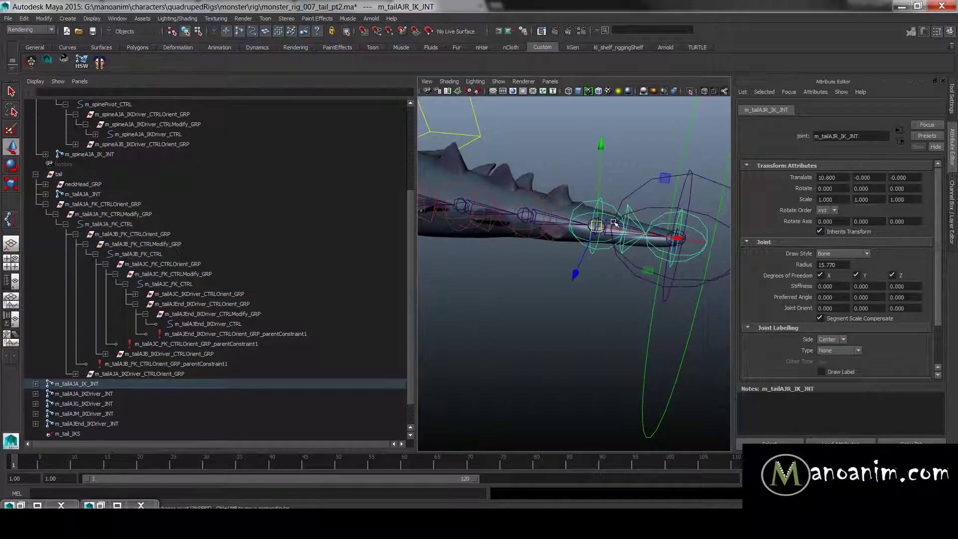
{"action": "left_click", "coordinate": [611, 222]}
{"action": "left_click", "coordinate": [602, 222]}
{"action": "right_click_drag", "start_coordinate": [606, 224], "coordinate": [599, 247], "text": "alt"}
{"action": "mouse_move", "coordinate": [599, 247]}
{"action": "left_mouse_down", "text": "alt"}
{"action": "mouse_move", "coordinate": [589, 229]}
{"action": "mouse_move", "coordinate": [584, 253]}
{"action": "mouse_move", "coordinate": [596, 238]}
{"action": "left_mouse_up", "text": "alt"}
{"action": "left_click", "coordinate": [600, 241]}
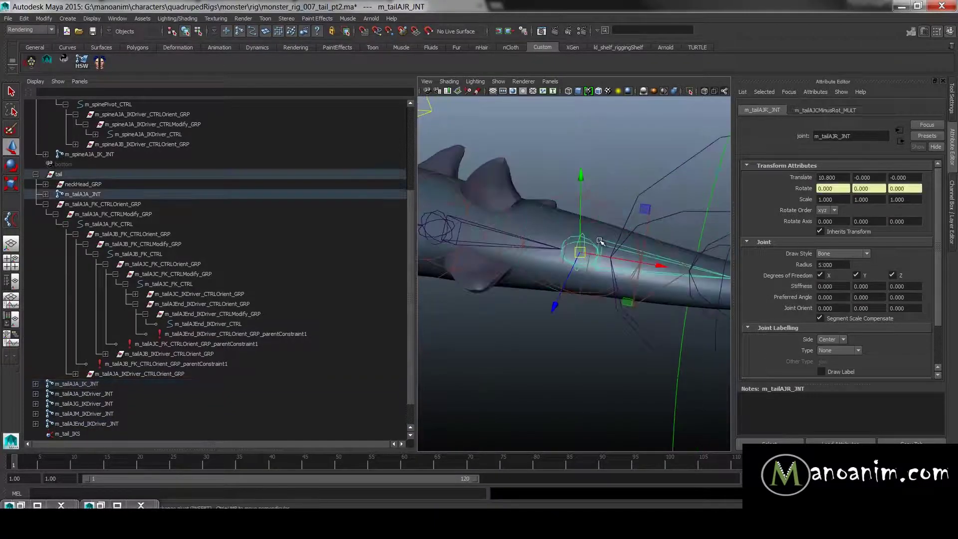
- Reveal m_tailAJR_JNT in the Outliner and select its child m_tailAJEnd_JNT
{"action": "key", "text": "f"}
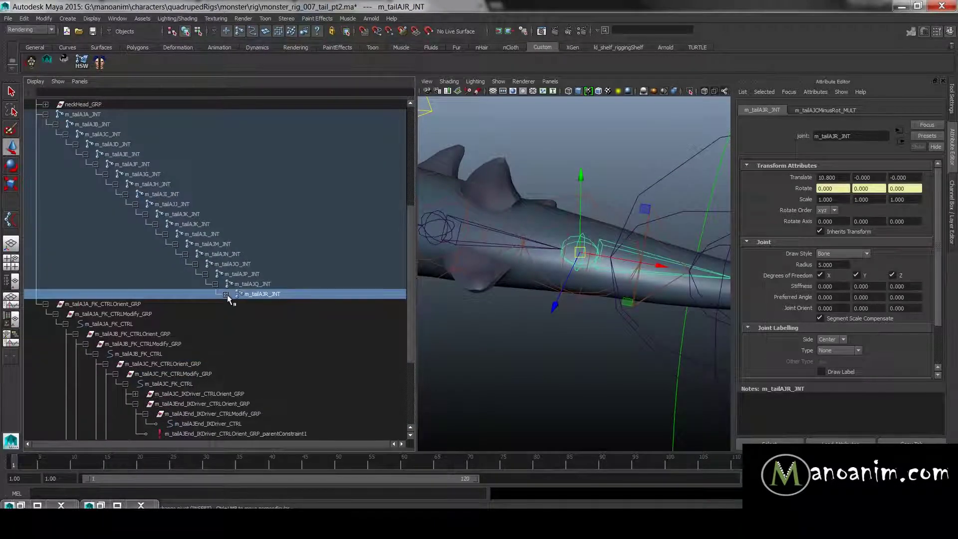
{"action": "left_click", "coordinate": [225, 294]}
{"action": "left_click", "coordinate": [307, 305]}
{"action": "key", "text": "f"}
{"action": "left_click_drag", "start_coordinate": [575, 242], "coordinate": [603, 253], "text": "alt"}
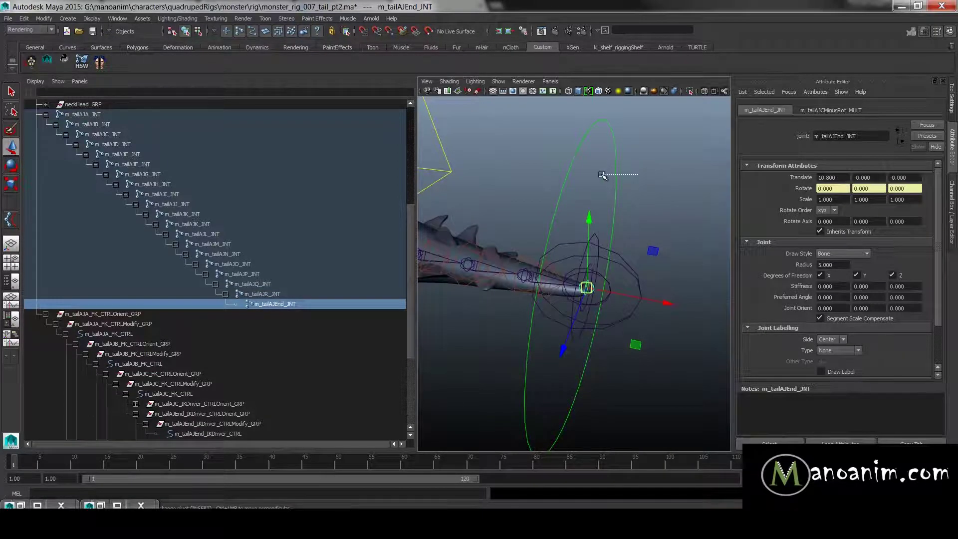
- Parent-constrain m_tailAJEnd_IKDriver_CTRLOrient_GRP to m_tailAJEnd_JNT and clear the selection
{"action": "left_click", "coordinate": [602, 176]}
{"action": "scroll", "coordinate": [295, 262], "scroll_direction": "down", "scroll_amount": 5}
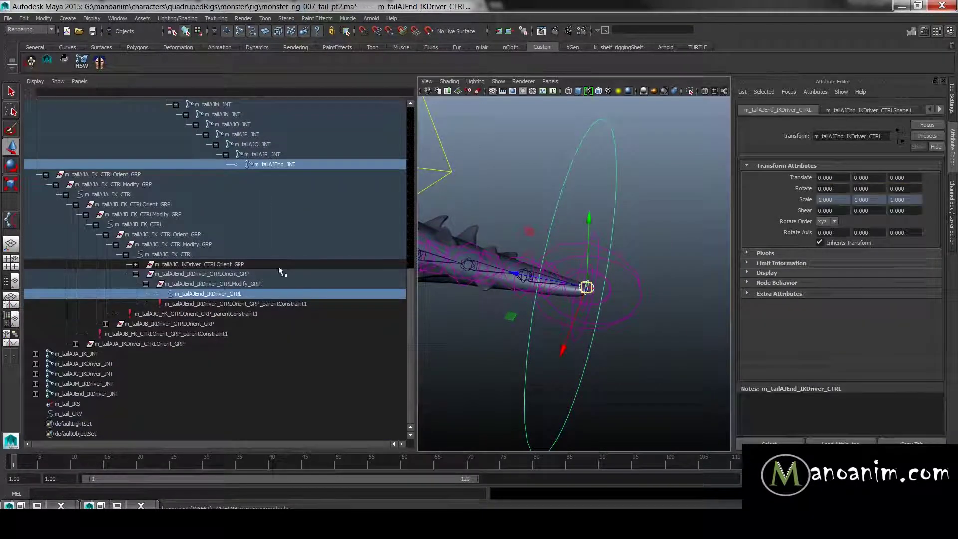
{"action": "left_click", "coordinate": [232, 294], "text": "ctrl"}
{"action": "left_click", "coordinate": [205, 274], "text": "ctrl"}
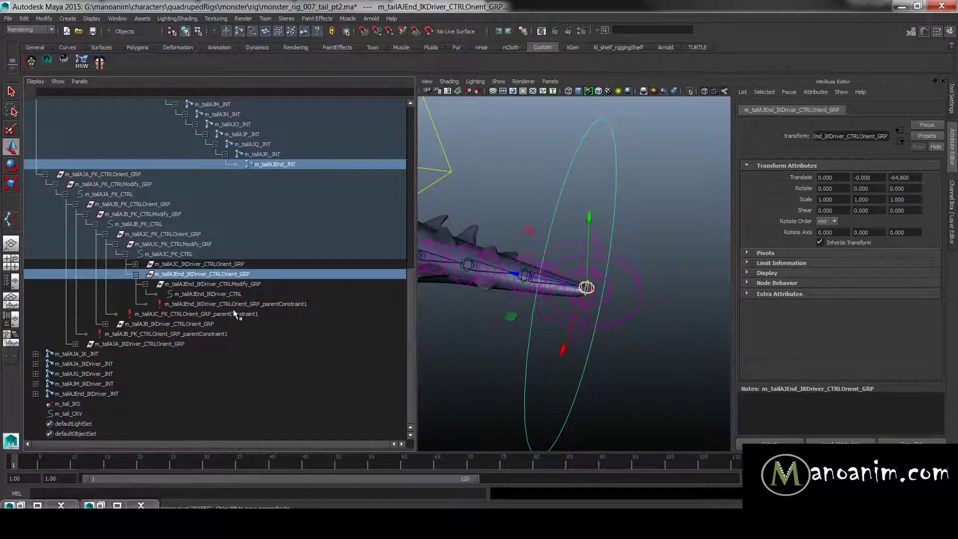
{"action": "key", "text": "space"}
{"action": "left_click_drag", "start_coordinate": [671, 266], "coordinate": [691, 322]}
{"action": "left_click", "coordinate": [692, 322]}
{"action": "left_click", "coordinate": [669, 155]}
- Test the end constraint by rotating m_tailAJC_FK_CTRL about -15.3 degrees on Y
{"action": "right_click_drag", "start_coordinate": [599, 184], "coordinate": [459, 198], "text": "alt"}
{"action": "middle_click_drag", "start_coordinate": [459, 198], "coordinate": [568, 197], "text": "alt"}
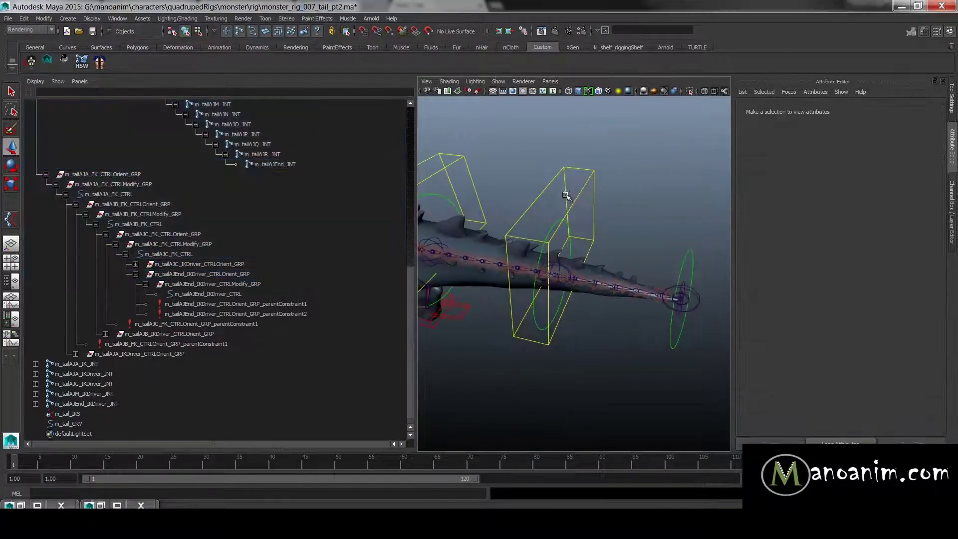
{"action": "left_click", "coordinate": [569, 197]}
{"action": "key", "text": "e"}
{"action": "left_click_drag", "start_coordinate": [597, 325], "coordinate": [579, 345]}
{"action": "key", "text": "w"}
- Try moving m_tailAJEnd_IKDriver_CTRL away from the tail, and undo the test changes
{"action": "left_click_drag", "start_coordinate": [684, 383], "coordinate": [684, 382]}
{"action": "mouse_move", "coordinate": [599, 364]}
{"action": "left_mouse_down"}
{"action": "mouse_move", "coordinate": [530, 423]}
{"action": "mouse_move", "coordinate": [559, 341]}
{"action": "mouse_move", "coordinate": [553, 395]}
{"action": "mouse_move", "coordinate": [596, 363]}
{"action": "left_mouse_up"}
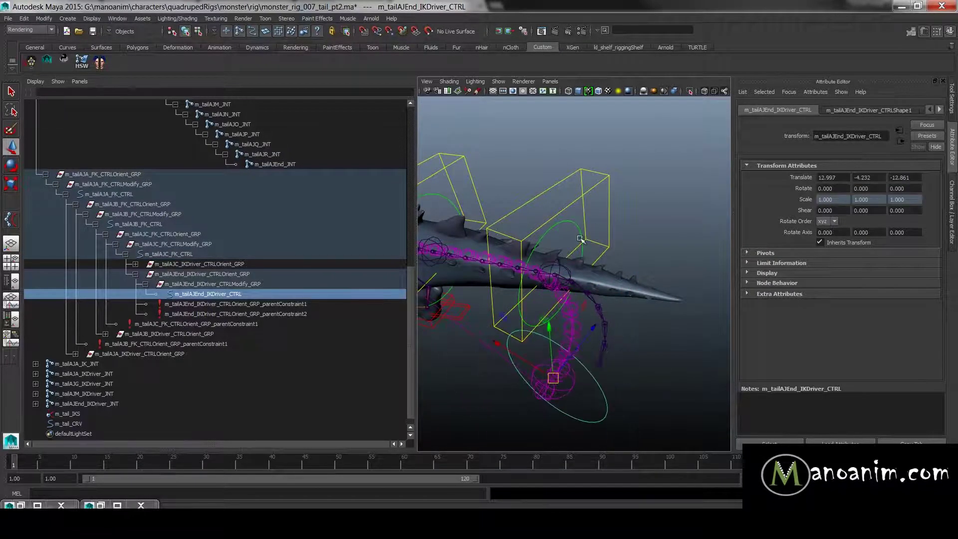
{"action": "left_click_drag", "start_coordinate": [570, 395], "coordinate": [579, 443]}
{"action": "key", "text": "ctrl+z"}
{"action": "key", "text": "ctrl+z"}
{"action": "key", "text": "ctrl+z"}
{"action": "key", "text": "ctrl+z"}
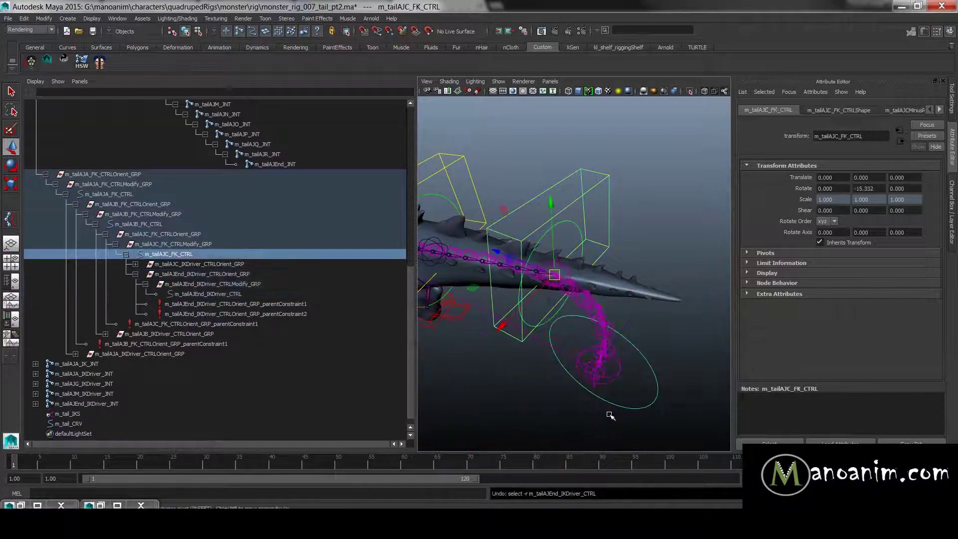
- Deselect everything and save the scene
{"action": "left_click", "coordinate": [666, 182]}
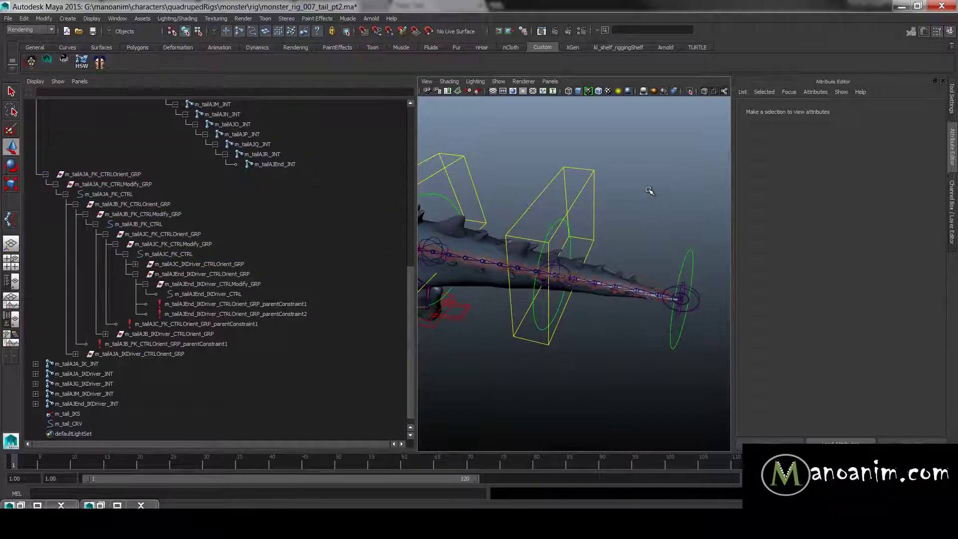
{"action": "key", "text": "ctrl+s"}
- Test-rotate m_tailAJA_FK_CTRL at the tail base to about 16, -6.3, 3.4 degrees
{"action": "right_click_drag", "start_coordinate": [616, 247], "coordinate": [509, 223], "text": "alt"}
{"action": "left_click_drag", "start_coordinate": [509, 223], "coordinate": [556, 203], "text": "alt"}
{"action": "right_click_drag", "start_coordinate": [556, 203], "coordinate": [650, 219], "text": "alt"}
{"action": "middle_click_drag", "start_coordinate": [650, 218], "coordinate": [644, 258], "text": "alt"}
{"action": "right_click_drag", "start_coordinate": [644, 258], "coordinate": [537, 219], "text": "alt"}
{"action": "left_click", "coordinate": [540, 204]}
{"action": "left_click_drag", "start_coordinate": [540, 204], "coordinate": [563, 274], "text": "alt"}
{"action": "key", "text": "ctrl+z"}
{"action": "key", "text": "ctrl+z"}
{"action": "key", "text": "ctrl+z"}
{"action": "key", "text": "ctrl+z"}
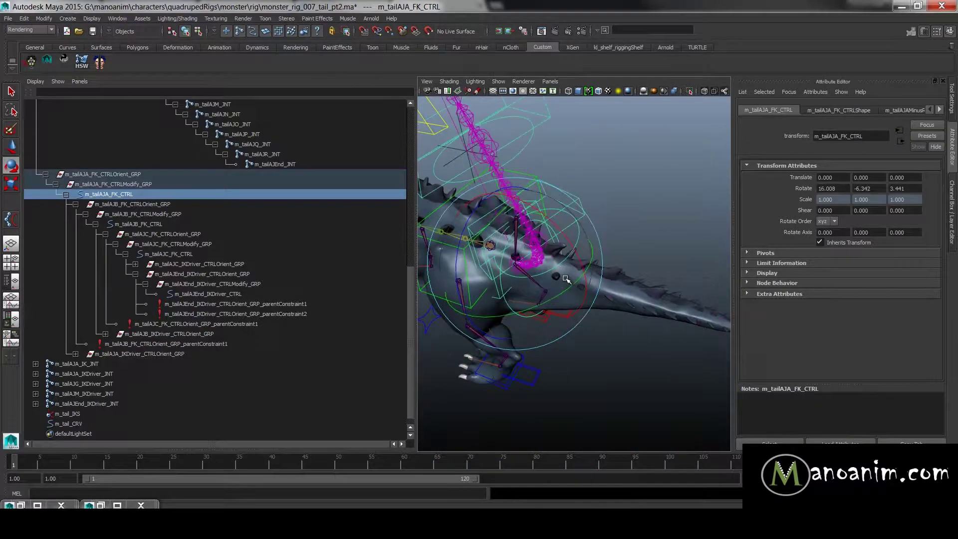
- Pull m_tailAJB_IKDriver_CTRL away from the tail to about 47, -17, 12.5
{"action": "left_click_drag", "start_coordinate": [569, 241], "coordinate": [521, 364]}
{"action": "key", "text": "w"}
{"action": "left_click", "coordinate": [592, 232]}
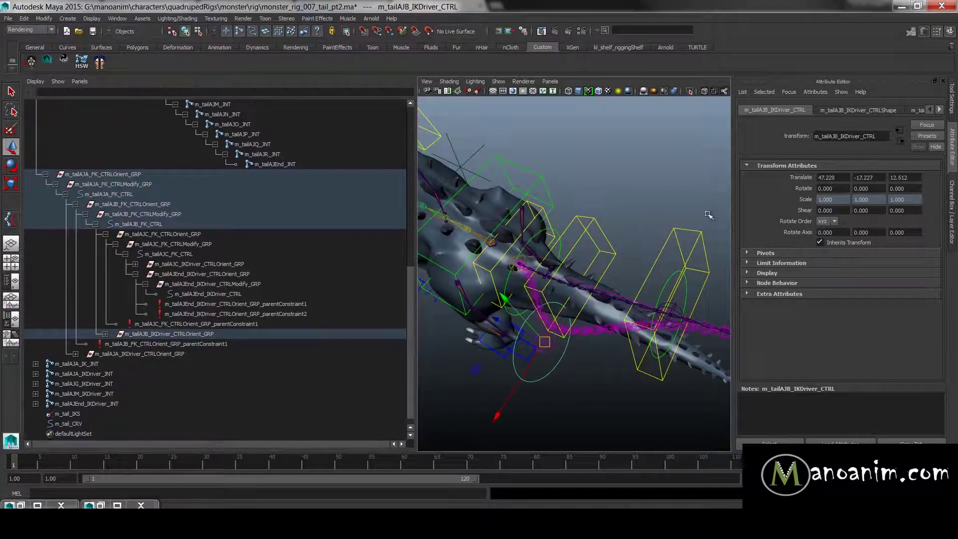
- Test-rotate m_tailAJC_FK_CTRL farther down the tail to about 20, -6.3, -3.8 degrees
{"action": "left_click", "coordinate": [693, 230]}
{"action": "key", "text": "e"}
{"action": "left_click_drag", "start_coordinate": [691, 301], "coordinate": [677, 297]}
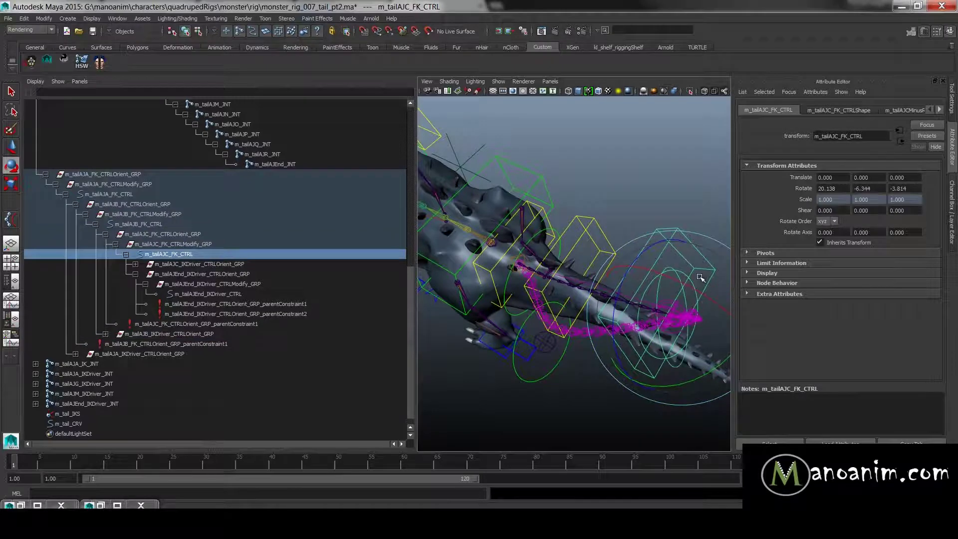
- Pull m_tailAJC_IKDriver_CTRL away from the tail to about 93, -0.8, 33
{"action": "key", "text": "w"}
{"action": "left_click", "coordinate": [673, 303]}
{"action": "left_click_drag", "start_coordinate": [674, 303], "coordinate": [566, 407]}
{"action": "left_click_drag", "start_coordinate": [605, 359], "coordinate": [672, 283], "text": "alt"}
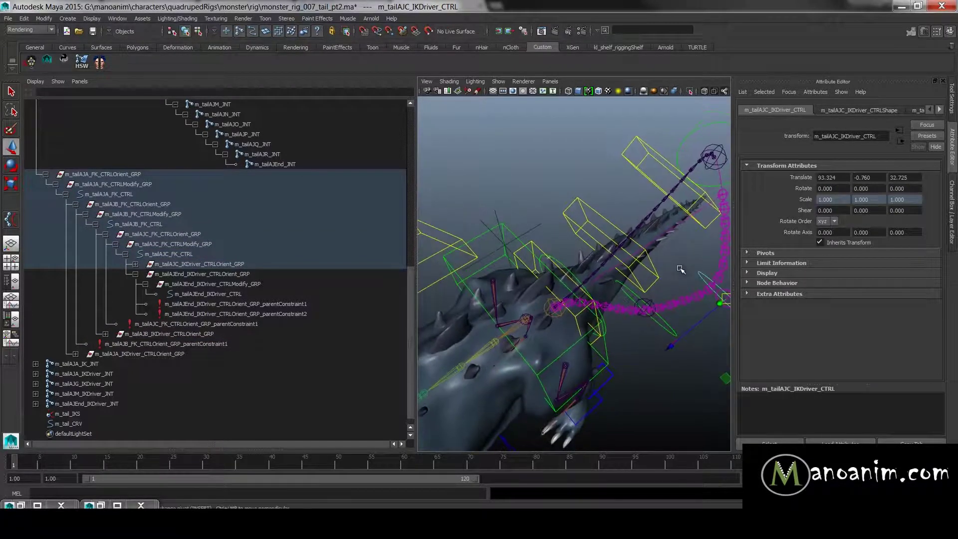
{"action": "middle_click_drag", "start_coordinate": [672, 282], "coordinate": [663, 280], "text": "alt"}
- Undo the test rotations and moves of the tail controls
{"action": "key", "text": "z"}
{"action": "key", "text": "z"}
{"action": "key", "text": "z"}
{"action": "key", "text": "z"}
{"action": "key", "text": "z"}
{"action": "key", "text": "z"}
{"action": "key", "text": "z"}
- Clear the selection and save the scene
{"action": "left_click_drag", "start_coordinate": [657, 280], "coordinate": [617, 230], "text": "alt"}
{"action": "left_click", "coordinate": [586, 157]}
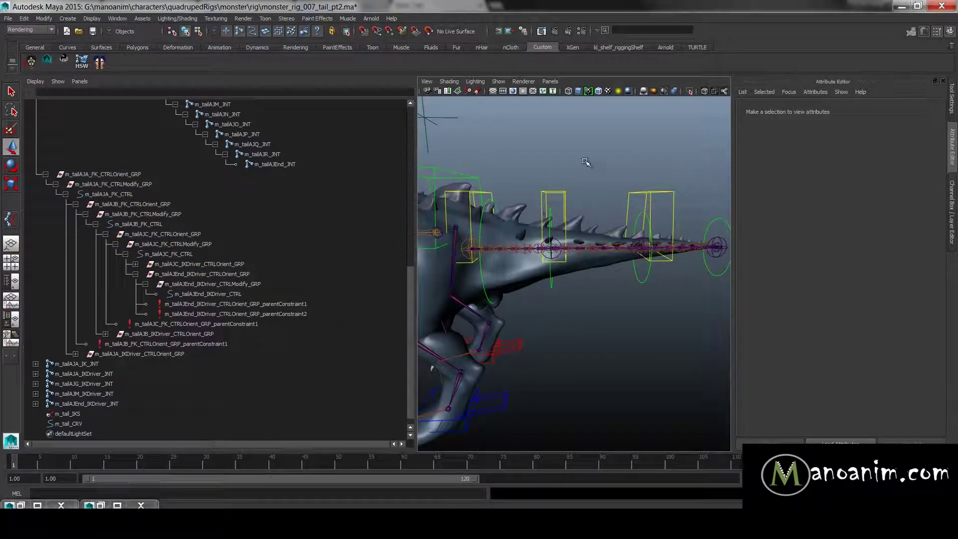
{"action": "scroll", "coordinate": [582, 192], "scroll_direction": "down", "scroll_amount": 4}
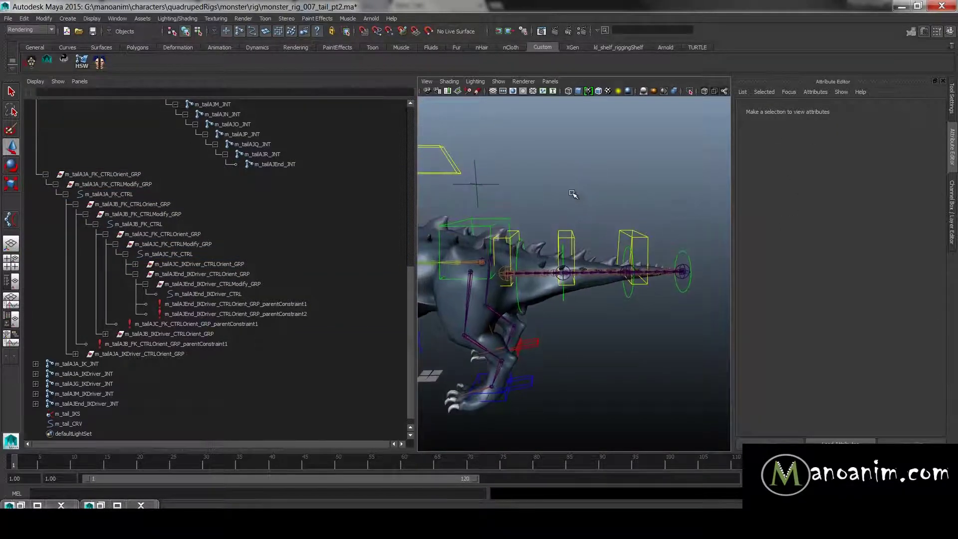
{"action": "key", "text": "ctrl+s"}
- Inspect the tail's spline IK handle m_tail_IKS and deselect it
{"action": "scroll", "coordinate": [559, 220], "scroll_direction": "up", "scroll_amount": 4}
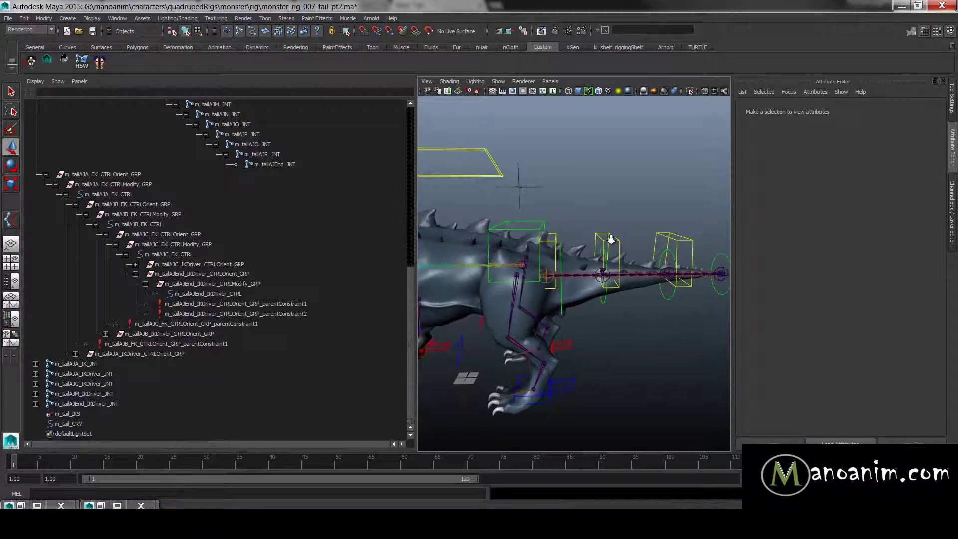
{"action": "left_click", "coordinate": [88, 414]}
{"action": "left_click_drag", "start_coordinate": [591, 233], "coordinate": [608, 240], "text": "alt"}
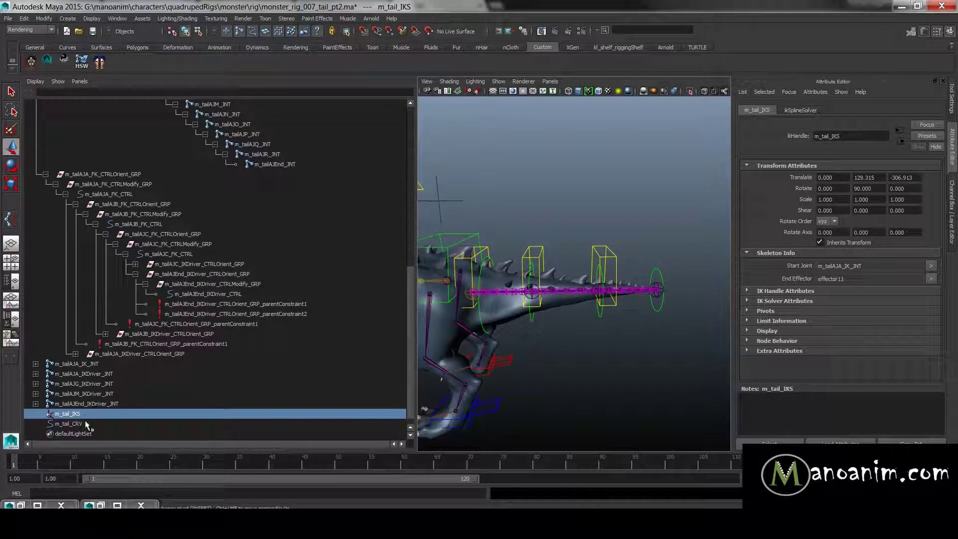
{"action": "left_click", "coordinate": [592, 199]}
- Duplicate the spine up-vector locators m_spineAUPVec_LOC and m_spineBUPVec_LOC, and unparent the copies to the top level of the scene
{"action": "key", "text": "space"}
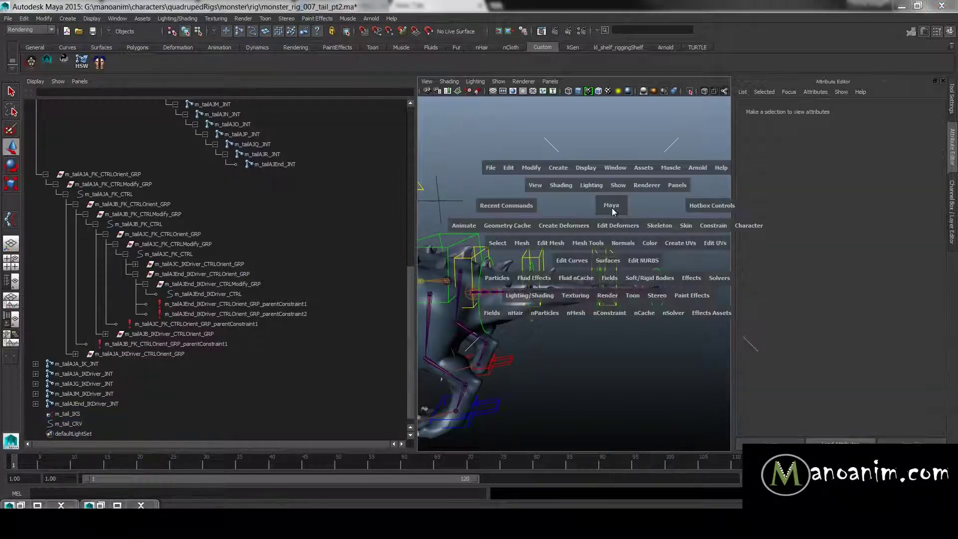
{"action": "middle_click_drag", "start_coordinate": [448, 203], "coordinate": [569, 203], "text": "alt"}
{"action": "left_click", "coordinate": [569, 203]}
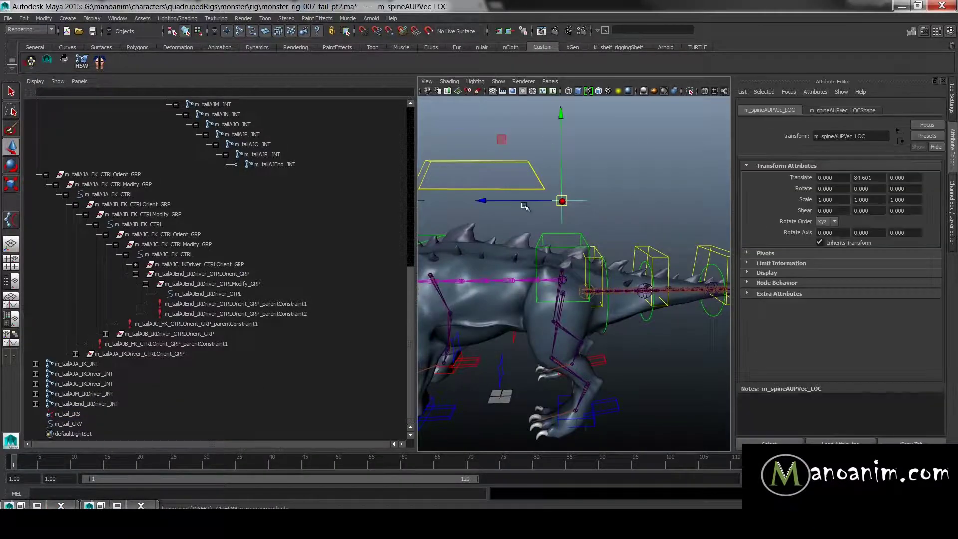
{"action": "scroll", "coordinate": [571, 216], "scroll_direction": "up", "scroll_amount": 3}
{"action": "left_click", "coordinate": [455, 174], "text": "shift"}
{"action": "key", "text": "f"}
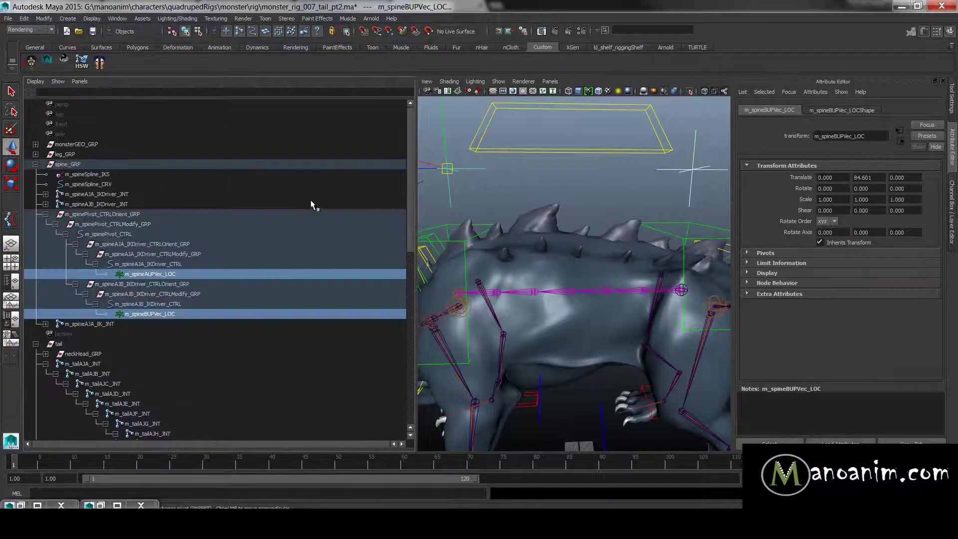
{"action": "key", "text": "ctrl+d"}
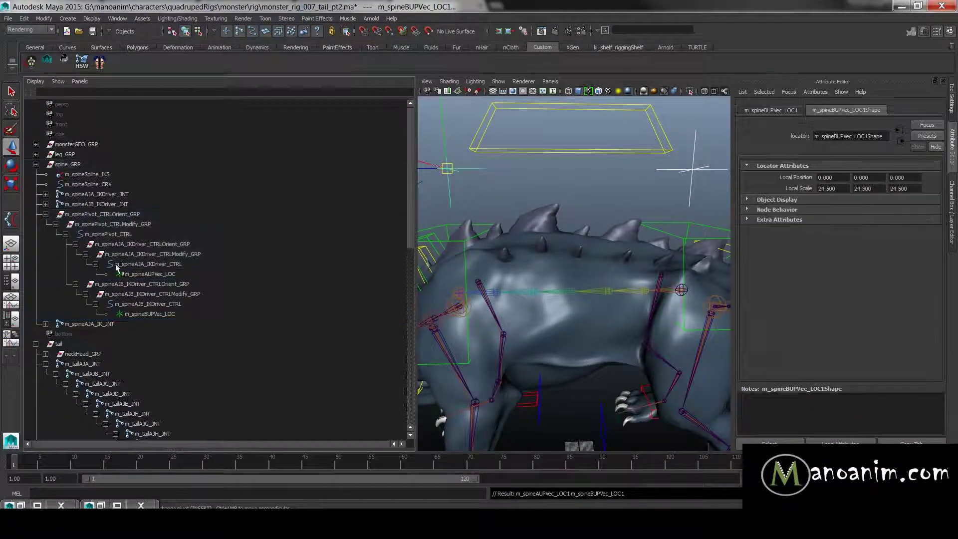
- Collapse the m_spinePivot_CTRLOrient_GRP and tail hierarchies in the Outliner
{"action": "left_click", "coordinate": [46, 214]}
{"action": "left_click", "coordinate": [35, 244]}
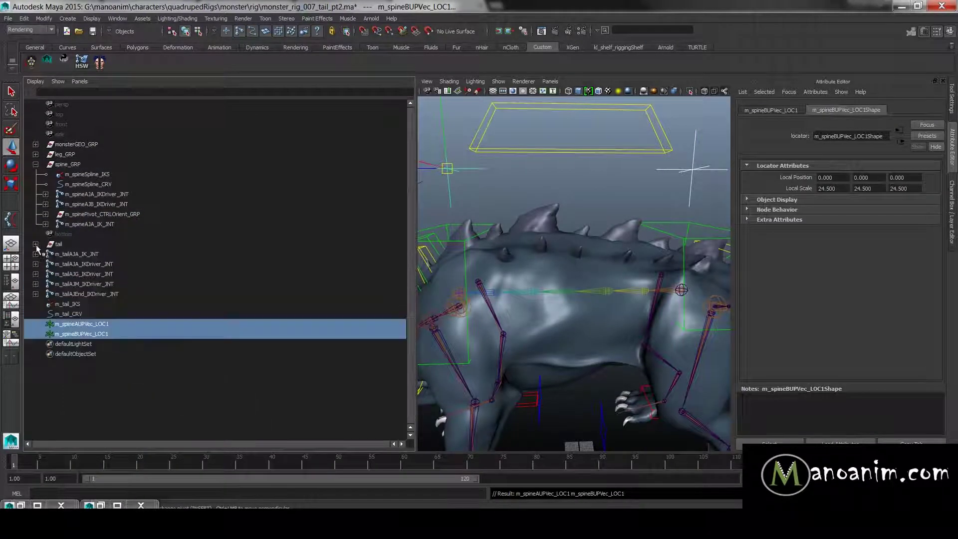
- Replace "spine" with "tail" in the names of the two duplicated up-vector locators using Search and Replace Names
{"action": "key", "text": "space"}
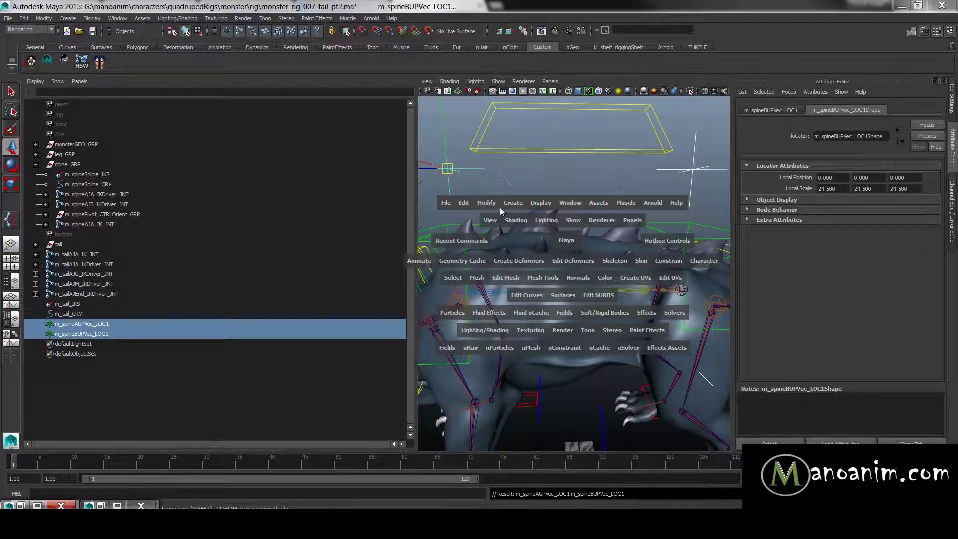
{"action": "left_click_drag", "start_coordinate": [493, 208], "coordinate": [499, 316]}
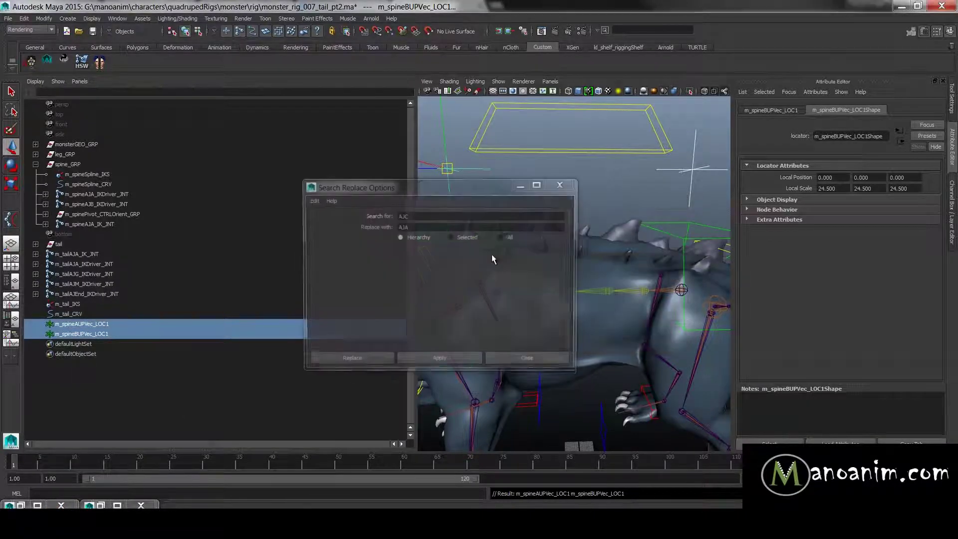
{"action": "type", "text": "spine"}
{"action": "key", "text": "Tab"}
{"action": "type", "text": "t"}
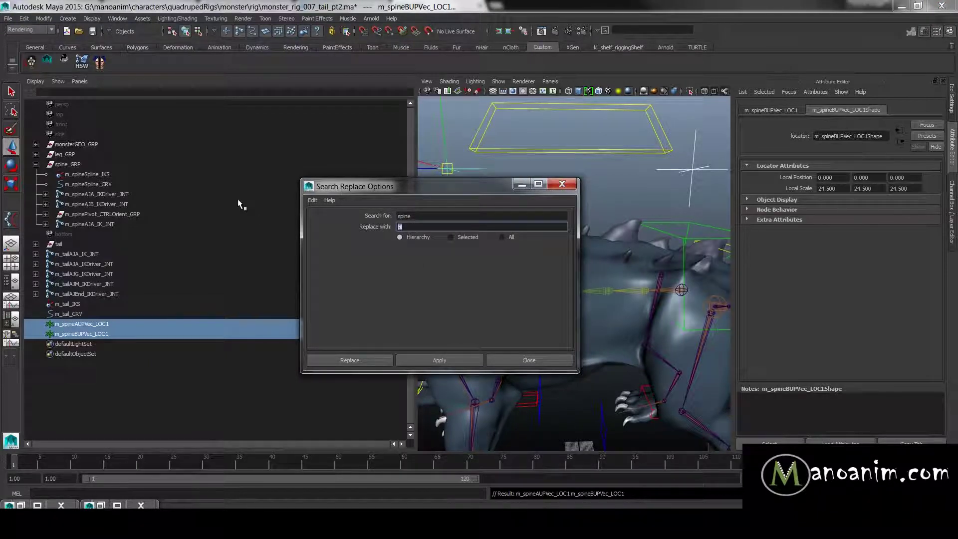
{"action": "type", "text": "ail"}
{"action": "left_click", "coordinate": [471, 359]}
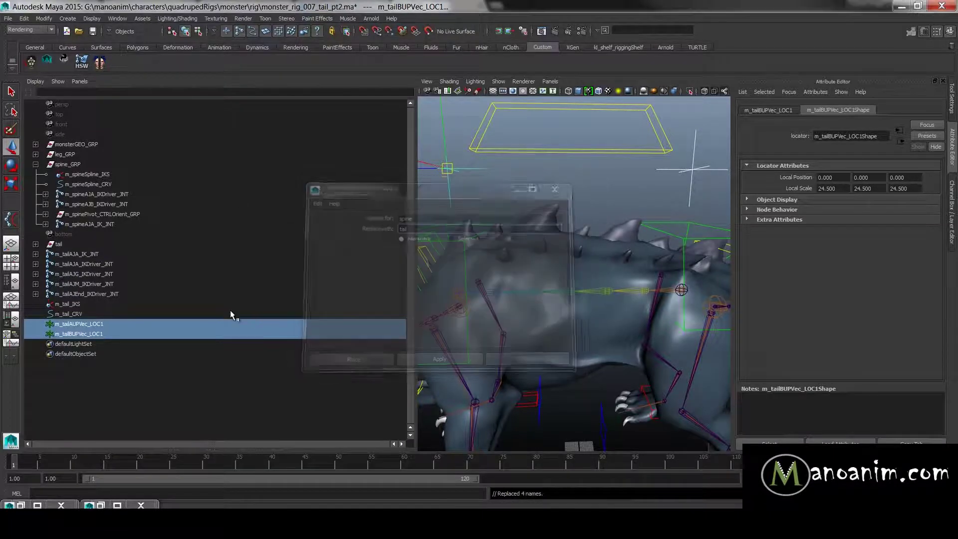
- Rename the two duplicated locators as m_tailAUPVec_LOC and m_tailBUPVec_LOC by removing the trailing 1
{"action": "double_click", "coordinate": [124, 324]}
{"action": "key", "text": "BackSpace"}
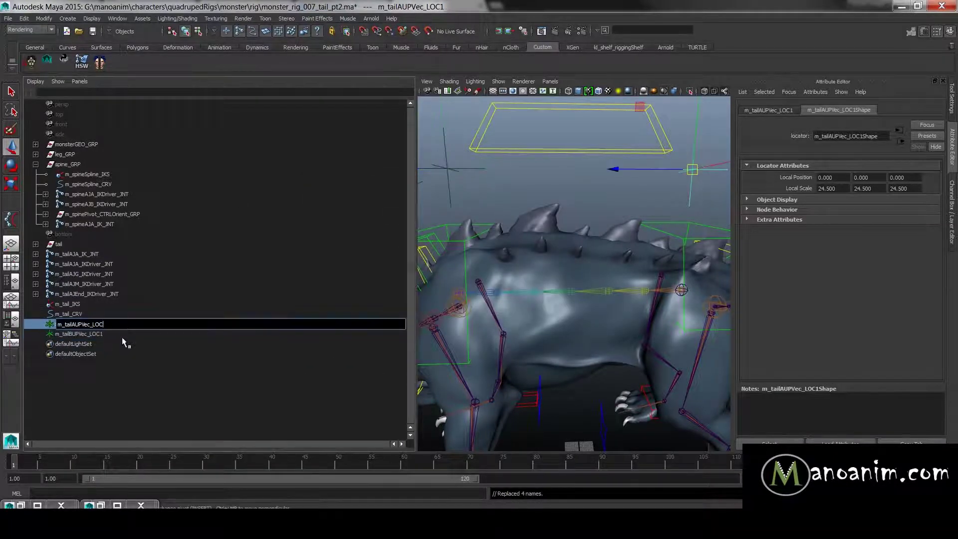
{"action": "key", "text": "Return"}
{"action": "double_click", "coordinate": [122, 334]}
{"action": "key", "text": "BackSpace"}
{"action": "key", "text": "Return"}
- Isolate both tail up-vector locators together with the m_tailAJA_IKDriver_JNT and m_tailAJEnd_IKDriver_JNT joints in the viewport
{"action": "left_click_drag", "start_coordinate": [108, 325], "coordinate": [165, 335]}
{"action": "right_click_drag", "start_coordinate": [670, 235], "coordinate": [698, 200], "text": "alt"}
{"action": "left_click_drag", "start_coordinate": [487, 246], "coordinate": [578, 244]}
{"action": "key", "text": "f"}
{"action": "right_click_drag", "start_coordinate": [607, 208], "coordinate": [678, 280], "text": "alt"}
{"action": "left_click", "coordinate": [502, 333], "text": "shift"}
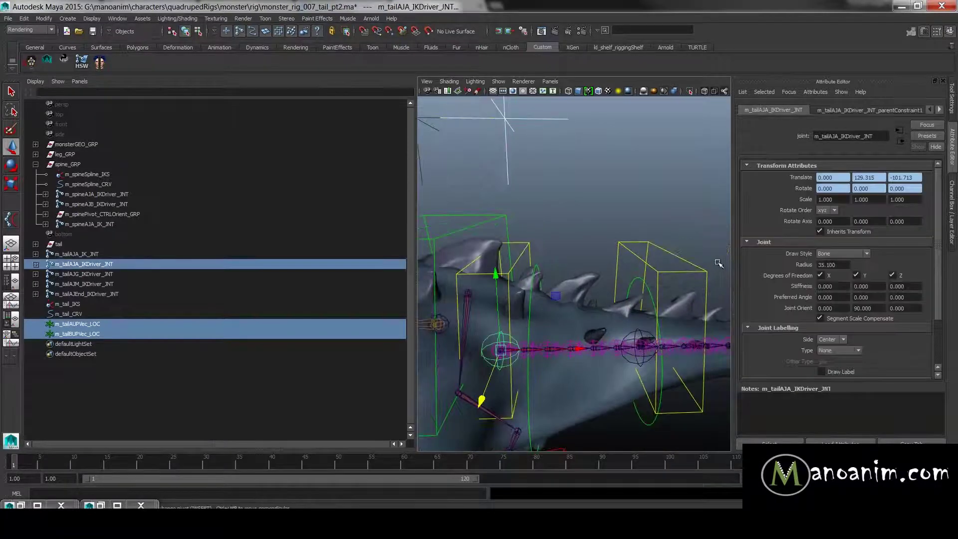
{"action": "middle_click_drag", "start_coordinate": [714, 241], "coordinate": [567, 244], "text": "alt"}
{"action": "left_click_drag", "start_coordinate": [567, 244], "coordinate": [535, 262], "text": "alt"}
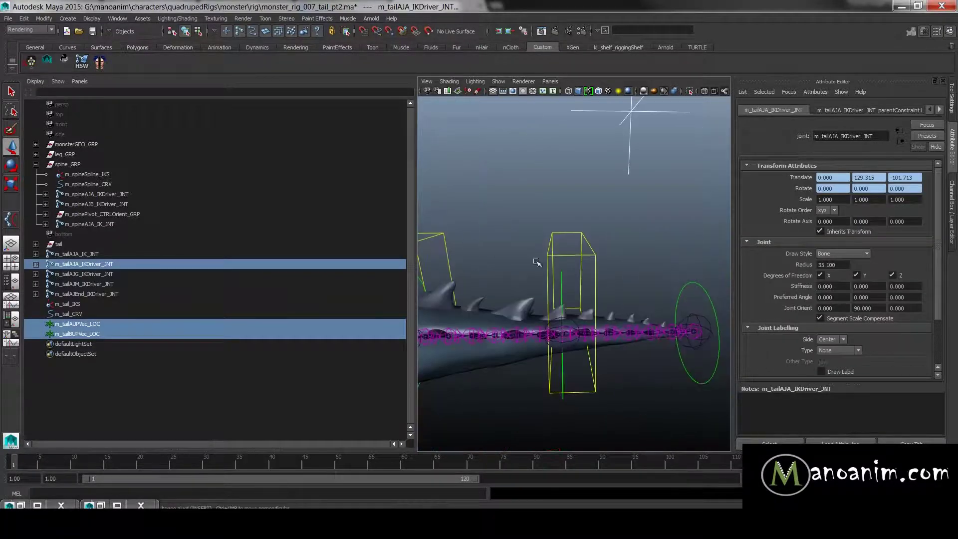
{"action": "left_click", "coordinate": [698, 318], "text": "shift"}
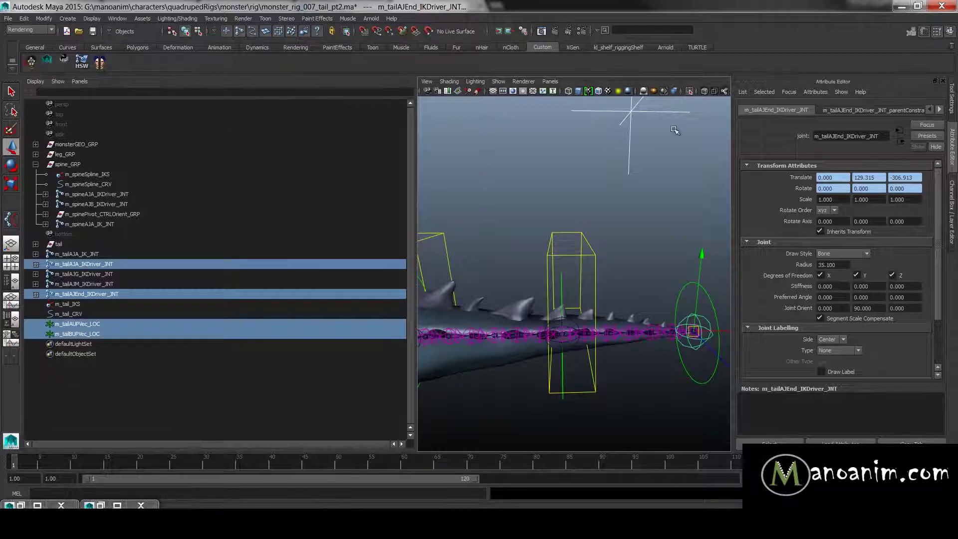
{"action": "right_click_drag", "start_coordinate": [675, 130], "coordinate": [594, 195], "text": "alt"}
- Snap m_tailAUPVec_LOC to the tail-end joint and m_tailBUPVec_LOC to the tail-base joint, and raise both locators above the tail
{"action": "left_click", "coordinate": [604, 192]}
{"action": "middle_click_drag", "start_coordinate": [616, 277], "coordinate": [638, 302]}
{"action": "right_click_drag", "start_coordinate": [638, 301], "coordinate": [599, 274], "text": "alt"}
{"action": "middle_click_drag", "start_coordinate": [598, 274], "coordinate": [680, 276], "text": "alt"}
{"action": "left_click", "coordinate": [501, 243]}
{"action": "left_click_drag", "start_coordinate": [520, 178], "coordinate": [495, 209]}
{"action": "key", "text": "v"}
{"action": "left_click_drag", "start_coordinate": [497, 297], "coordinate": [693, 292], "text": "alt"}
{"action": "left_click", "coordinate": [507, 218]}
{"action": "middle_click_drag", "start_coordinate": [507, 196], "coordinate": [514, 152]}
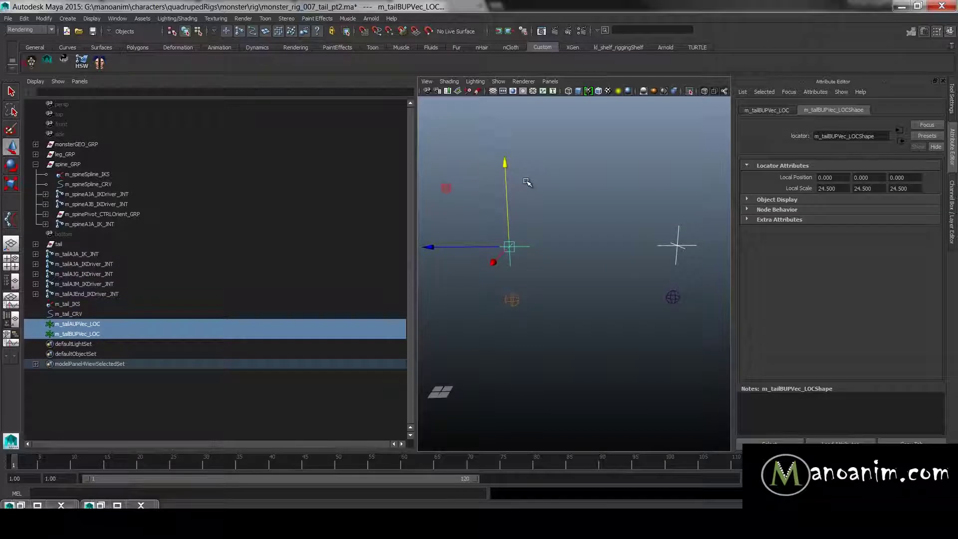
{"action": "left_click_drag", "start_coordinate": [506, 167], "coordinate": [504, 149]}
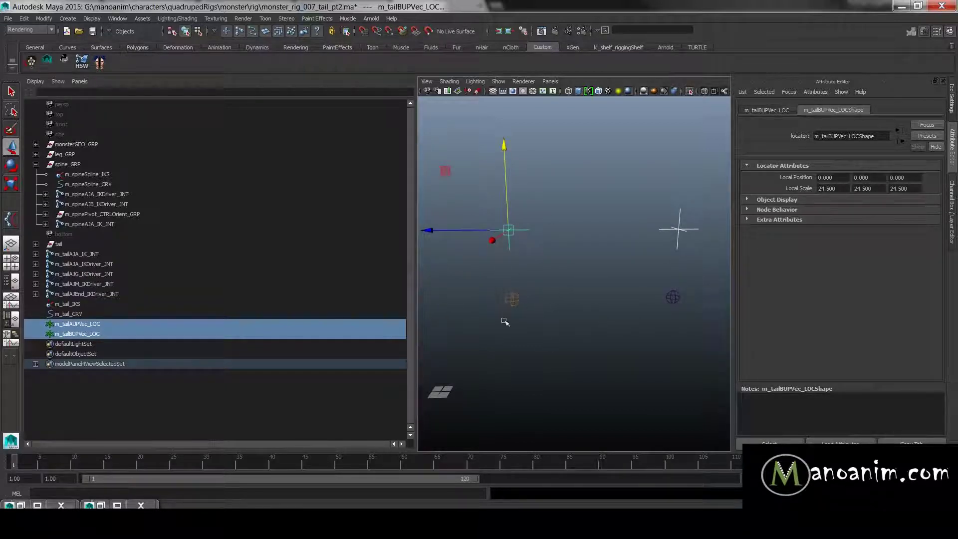
- Check the name of the locator placed above the tail-base joint
{"action": "left_click", "coordinate": [504, 215]}
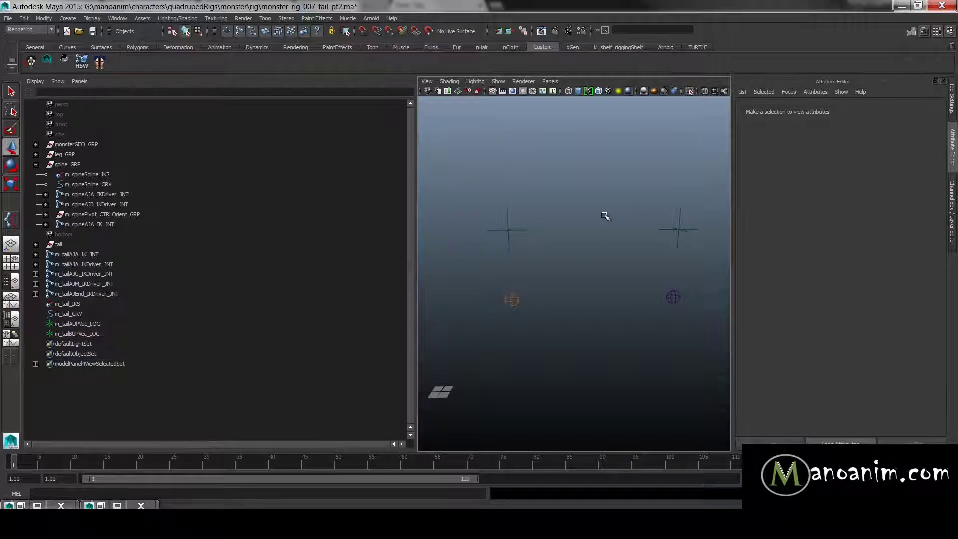
{"action": "left_click", "coordinate": [509, 229]}
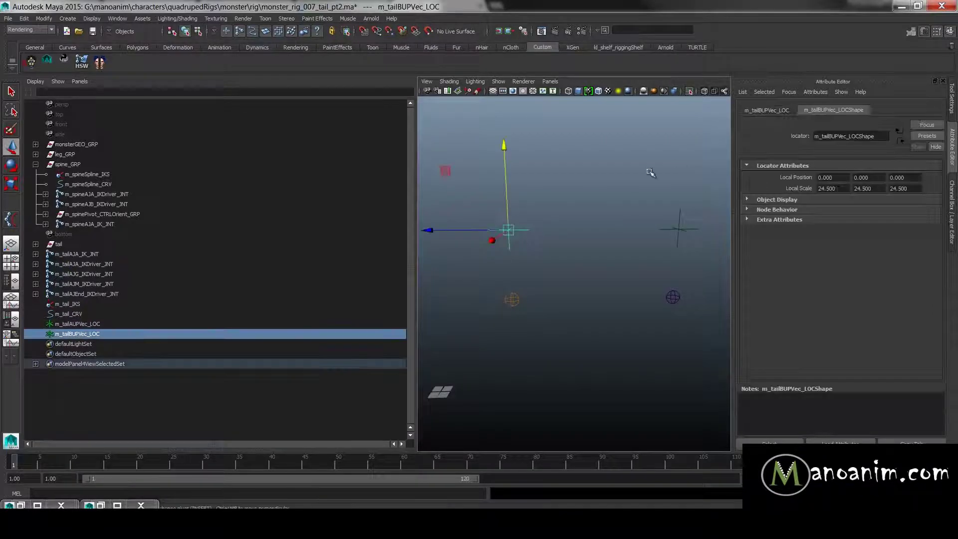
{"action": "left_click", "coordinate": [781, 111]}
{"action": "double_click", "coordinate": [840, 134]}
{"action": "key", "text": "Caps_Lock"}
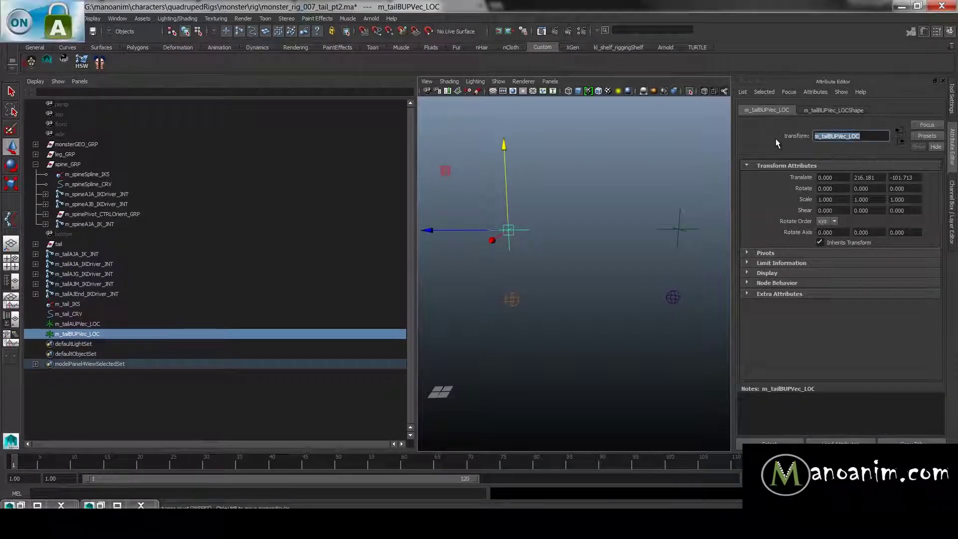
- Snap m_tailAUPVec_LOC to the tail-base joint and m_tailBUPVec_LOC to the tail-end joint, and raise both to a Y translation of about 241.8
{"action": "middle_click_drag", "start_coordinate": [659, 184], "coordinate": [635, 194], "text": "alt"}
{"action": "right_click_drag", "start_coordinate": [635, 194], "coordinate": [786, 194], "text": "alt"}
{"action": "left_click", "coordinate": [685, 225]}
{"action": "middle_click_drag", "start_coordinate": [507, 279], "coordinate": [458, 323]}
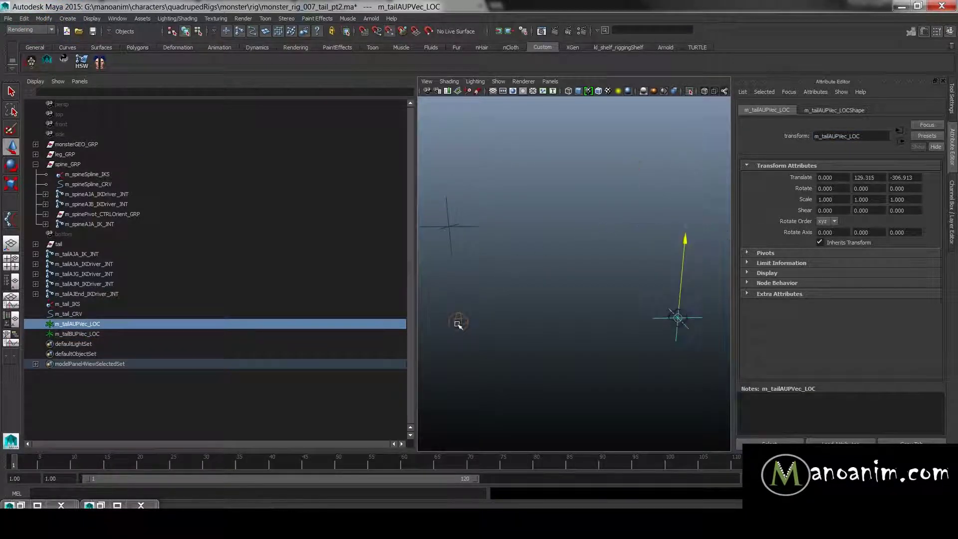
{"action": "left_click_drag", "start_coordinate": [678, 316], "coordinate": [447, 324]}
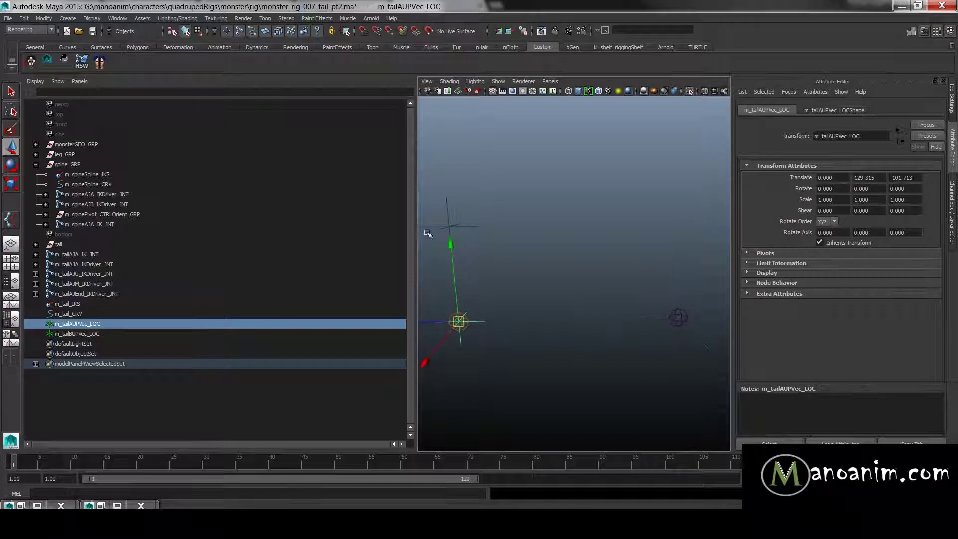
{"action": "left_click", "coordinate": [444, 224]}
{"action": "middle_click_drag", "start_coordinate": [635, 293], "coordinate": [717, 330]}
{"action": "right_click_drag", "start_coordinate": [716, 330], "coordinate": [644, 304], "text": "alt"}
{"action": "left_click_drag", "start_coordinate": [481, 282], "coordinate": [669, 291]}
{"action": "left_click_drag", "start_coordinate": [652, 228], "coordinate": [658, 144]}
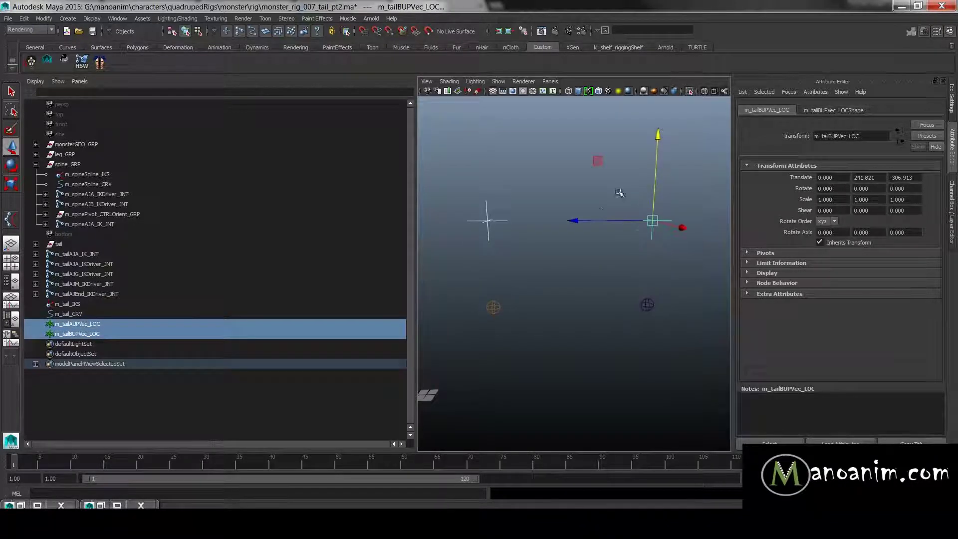
- Copy the name of the m_tailAUPVec_LOC locator and turn off the viewport isolation
{"action": "left_click", "coordinate": [623, 232]}
{"action": "left_click_drag", "start_coordinate": [631, 231], "coordinate": [673, 198]}
{"action": "left_click_drag", "start_coordinate": [543, 204], "coordinate": [465, 242]}
{"action": "double_click", "coordinate": [851, 135]}
{"action": "key", "text": "ctrl+c"}
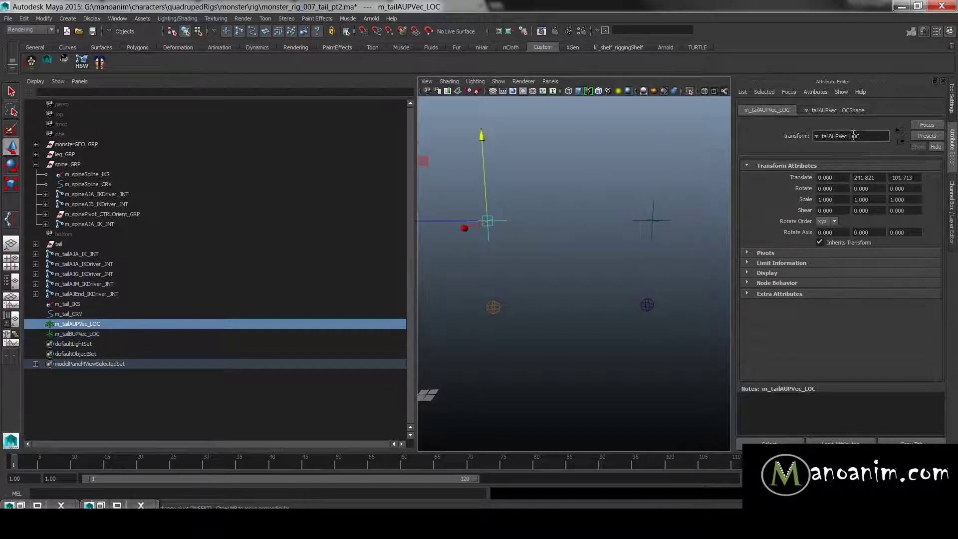
{"action": "left_click", "coordinate": [530, 285]}
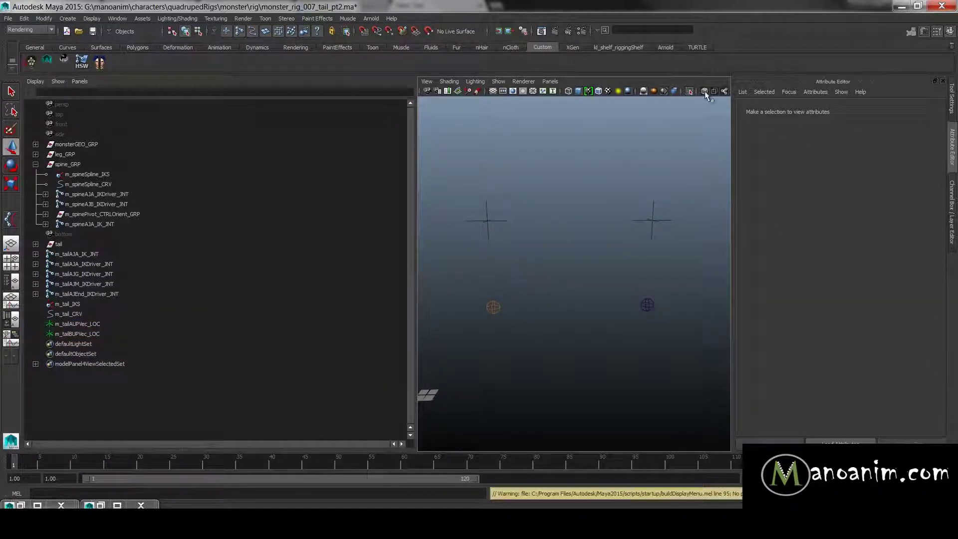
{"action": "left_click", "coordinate": [688, 91]}
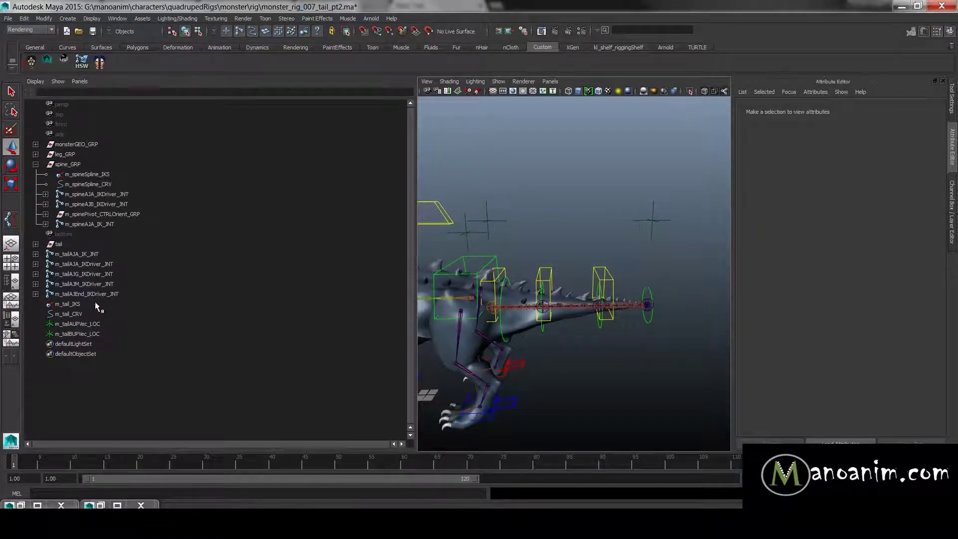
- Enable the advanced twist controls on m_tail_IKS and set its World Up Type to Object Up (Start/End)
{"action": "left_click", "coordinate": [80, 304]}
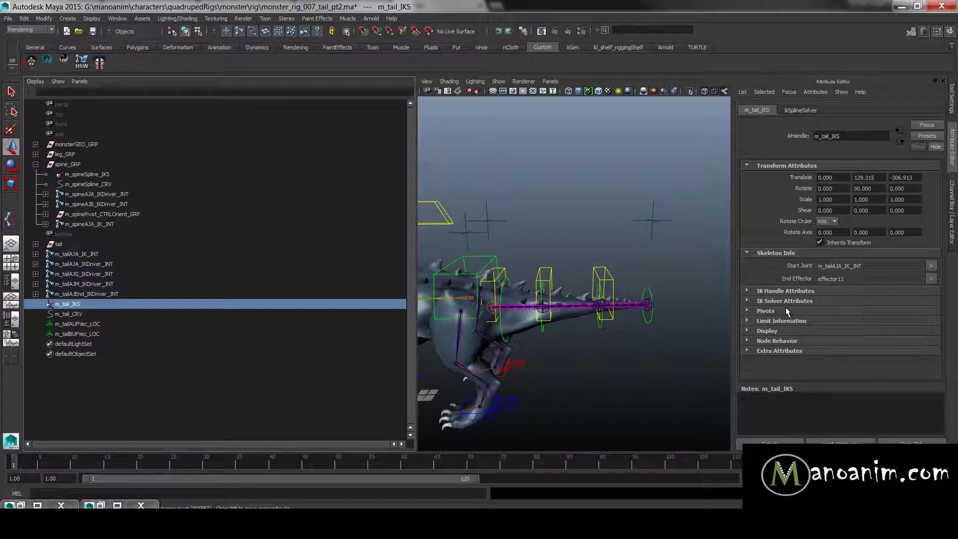
{"action": "left_click", "coordinate": [789, 302]}
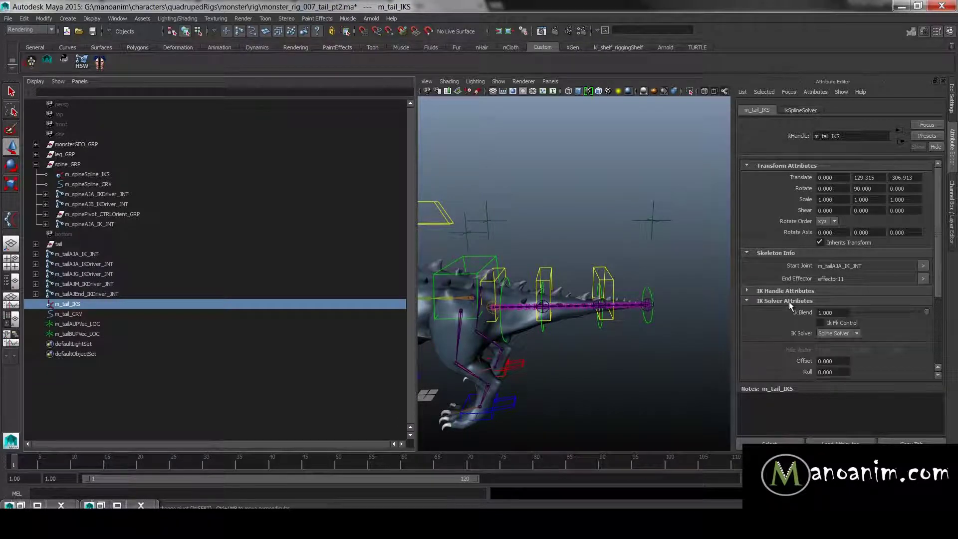
{"action": "scroll", "coordinate": [787, 339], "scroll_direction": "down", "scroll_amount": 2}
{"action": "left_click", "coordinate": [787, 363]}
{"action": "scroll", "coordinate": [798, 313], "scroll_direction": "down", "scroll_amount": 3}
{"action": "left_click", "coordinate": [854, 285]}
{"action": "left_click", "coordinate": [840, 303]}
{"action": "left_click", "coordinate": [868, 294]}
{"action": "left_click", "coordinate": [841, 298]}
{"action": "left_click", "coordinate": [852, 295]}
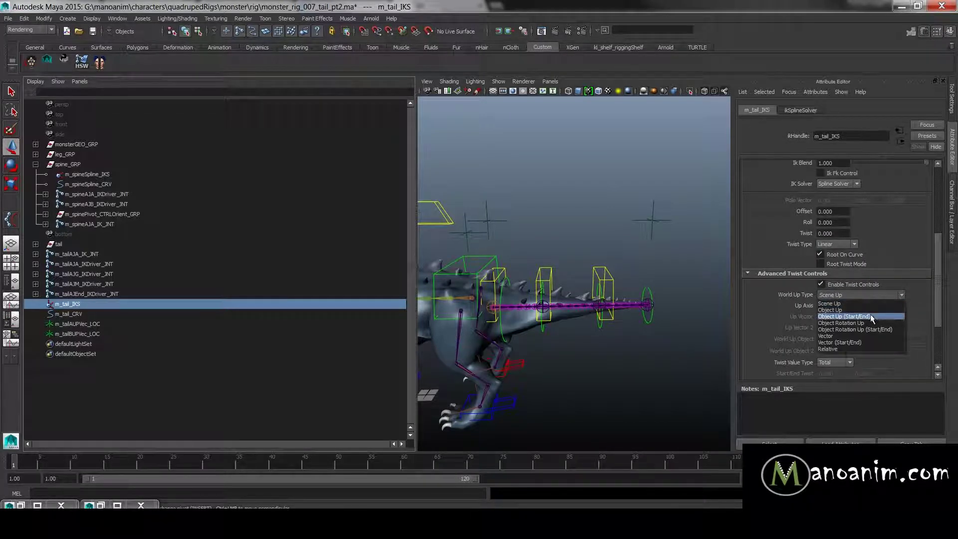
{"action": "left_click", "coordinate": [870, 316]}
- Set m_tail_IKS's World Up Object to m_tailAUPVec_LOC and World Up Object 2 to m_tailBUPVec_LOC
{"action": "left_click", "coordinate": [852, 340]}
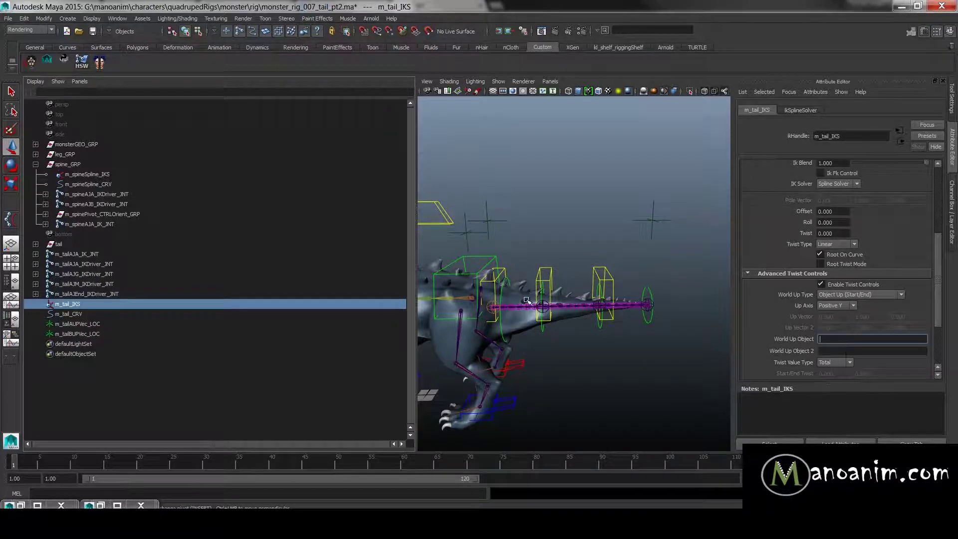
{"action": "middle_click_drag", "start_coordinate": [537, 302], "coordinate": [625, 303], "text": "alt"}
{"action": "scroll", "coordinate": [617, 299], "scroll_direction": "up", "scroll_amount": 3}
{"action": "left_click", "coordinate": [841, 339]}
{"action": "key", "text": "ctrl+v"}
{"action": "double_click", "coordinate": [841, 339]}
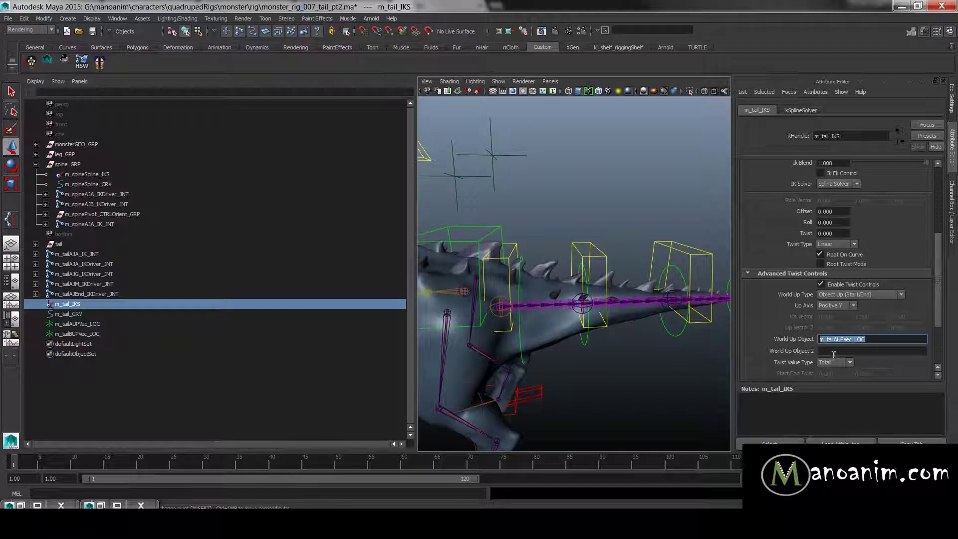
{"action": "left_click", "coordinate": [834, 362]}
{"action": "left_click", "coordinate": [840, 349]}
{"action": "key", "text": "ctrl+v"}
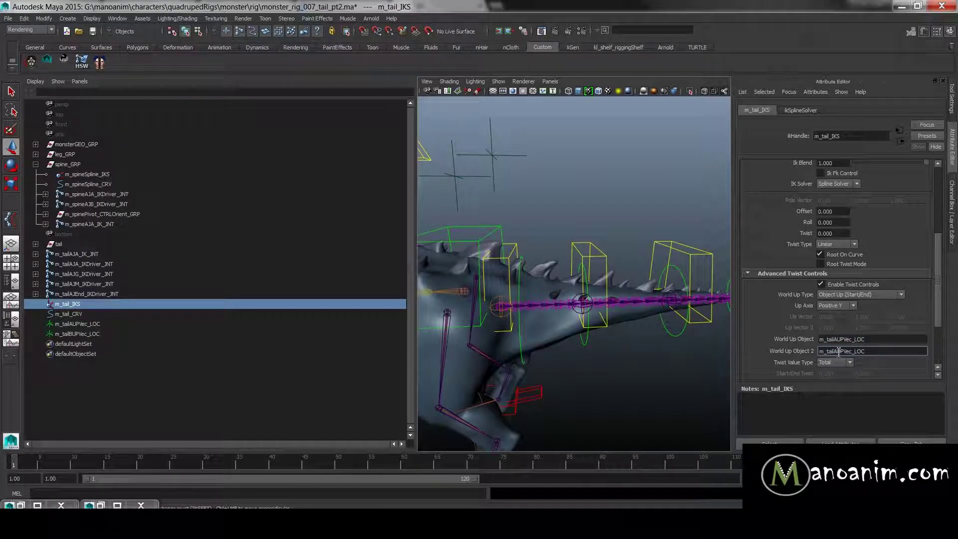
{"action": "type", "text": "B"}
{"action": "key", "text": "Return"}
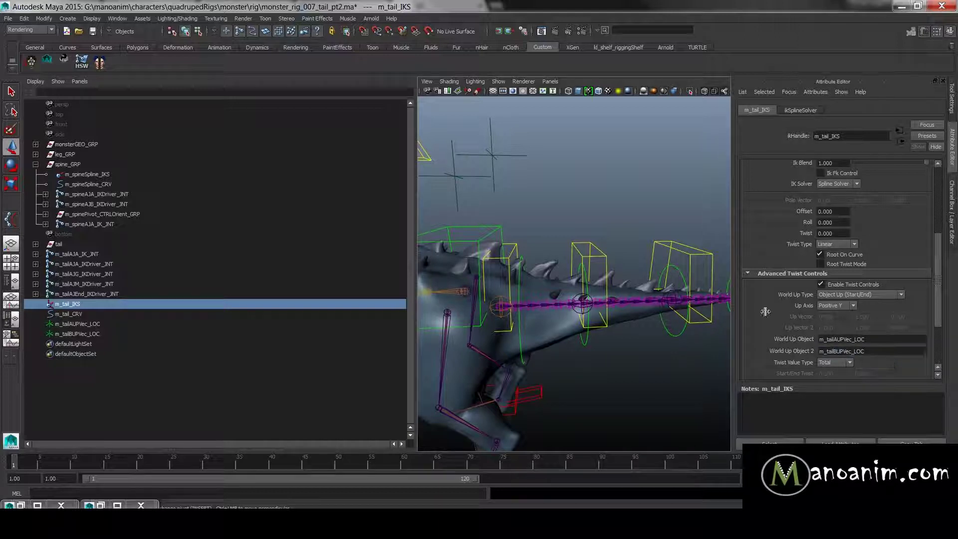
- Parent m_tailBUPVec_LOC to the IKDriver control at the tail's end
{"action": "left_click", "coordinate": [642, 188]}
{"action": "left_click", "coordinate": [99, 324]}
{"action": "left_click", "coordinate": [99, 334], "text": "shift"}
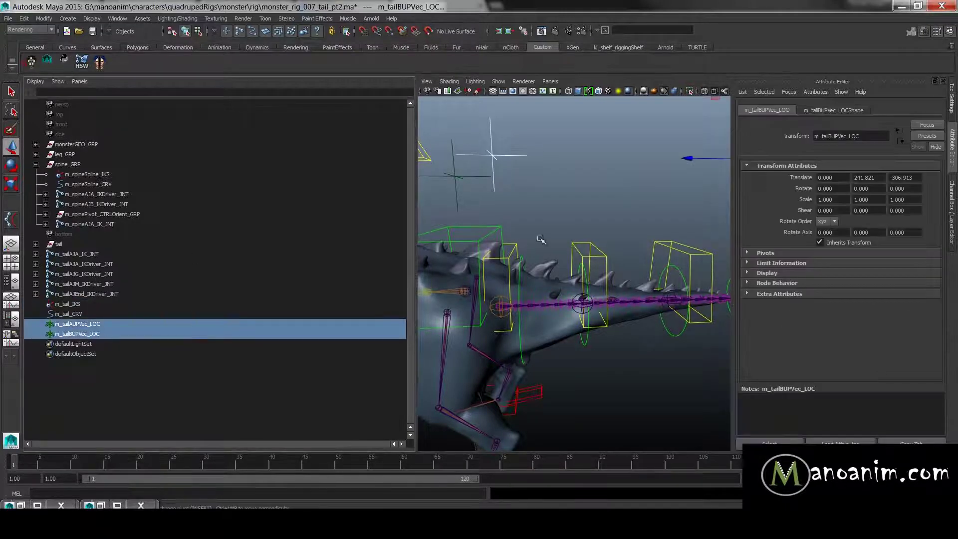
{"action": "right_click_drag", "start_coordinate": [540, 239], "coordinate": [565, 210], "text": "alt"}
{"action": "middle_click_drag", "start_coordinate": [564, 210], "coordinate": [513, 220], "text": "alt"}
{"action": "right_click_drag", "start_coordinate": [513, 220], "coordinate": [676, 211], "text": "alt"}
{"action": "left_click", "coordinate": [718, 192]}
{"action": "middle_click_drag", "start_coordinate": [724, 195], "coordinate": [666, 203], "text": "alt"}
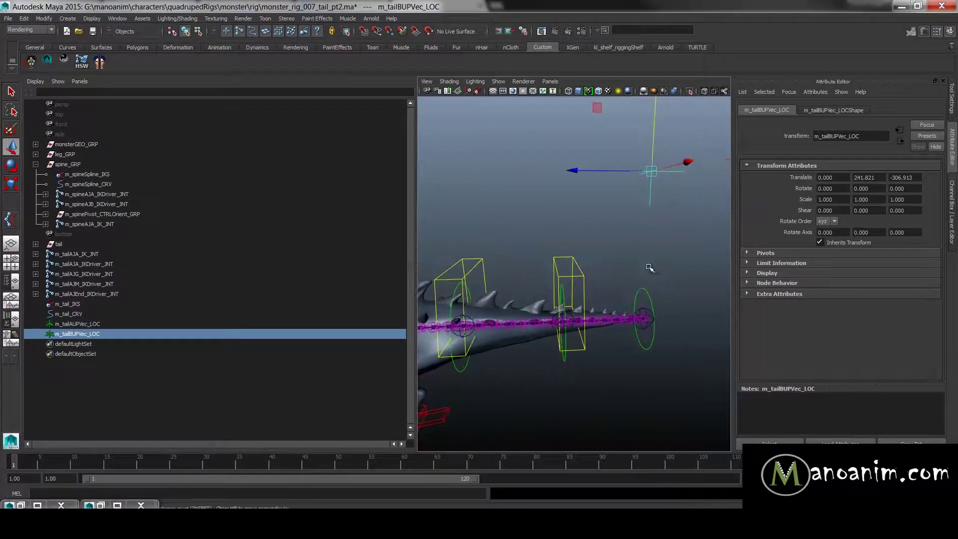
{"action": "left_click", "coordinate": [641, 291], "text": "shift"}
{"action": "key", "text": "p"}
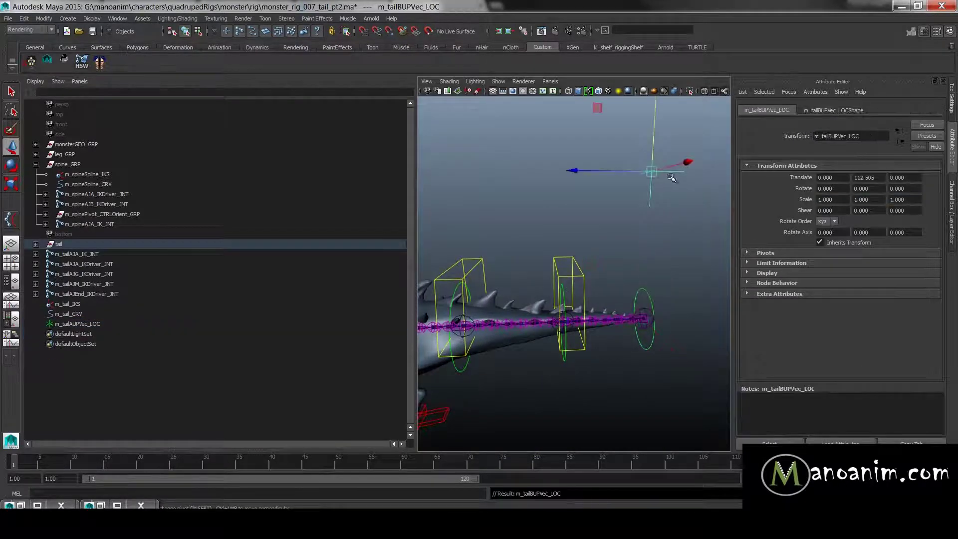
- Test-rotate the IKDriver control at the tail's end and undo the rotations
{"action": "middle_click_drag", "start_coordinate": [618, 212], "coordinate": [676, 205], "text": "alt"}
{"action": "left_click_drag", "start_coordinate": [703, 211], "coordinate": [701, 245], "text": "alt"}
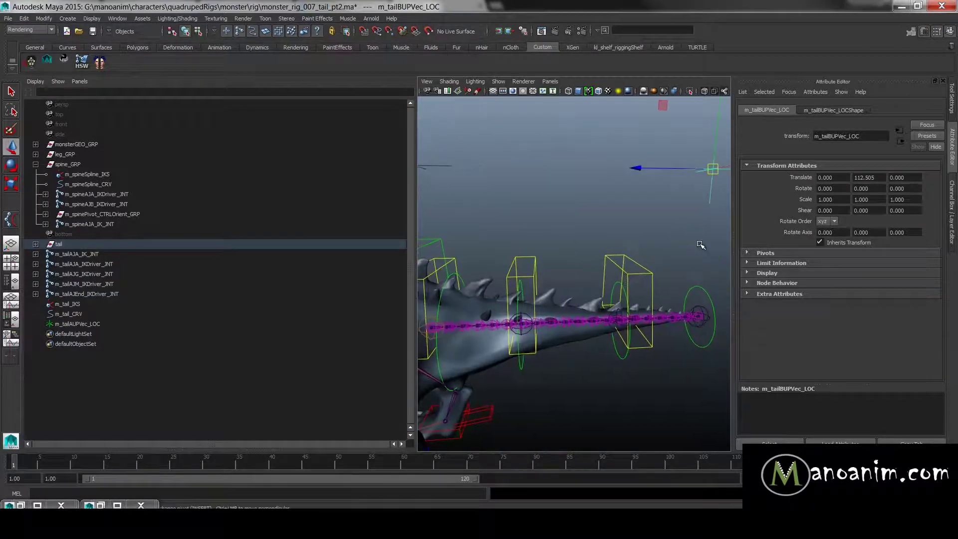
{"action": "left_click", "coordinate": [707, 289]}
{"action": "key", "text": "e"}
{"action": "left_click_drag", "start_coordinate": [716, 326], "coordinate": [716, 323]}
{"action": "key", "text": "ctrl+z"}
{"action": "left_click_drag", "start_coordinate": [725, 256], "coordinate": [687, 242]}
{"action": "key", "text": "ctrl+z"}
- Parent m_tailAUPVec_LOC to m_tailAJA_IKDriver_CTRL at the tail's base
{"action": "middle_click_drag", "start_coordinate": [608, 226], "coordinate": [723, 237], "text": "alt"}
{"action": "left_click", "coordinate": [573, 175]}
{"action": "key", "text": "w"}
{"action": "right_click_drag", "start_coordinate": [588, 199], "coordinate": [627, 241], "text": "alt"}
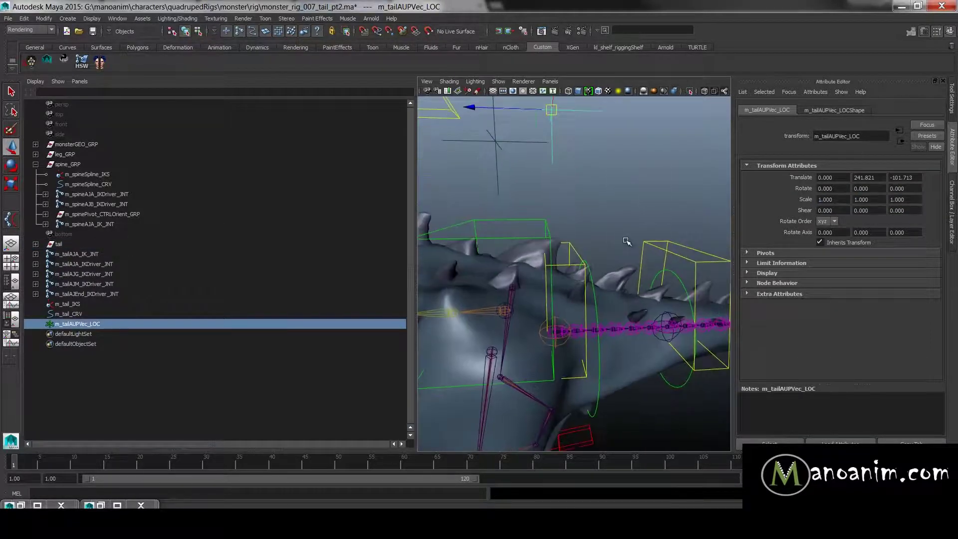
{"action": "left_click", "coordinate": [594, 289]}
{"action": "left_click_drag", "start_coordinate": [595, 290], "coordinate": [586, 263], "text": "alt"}
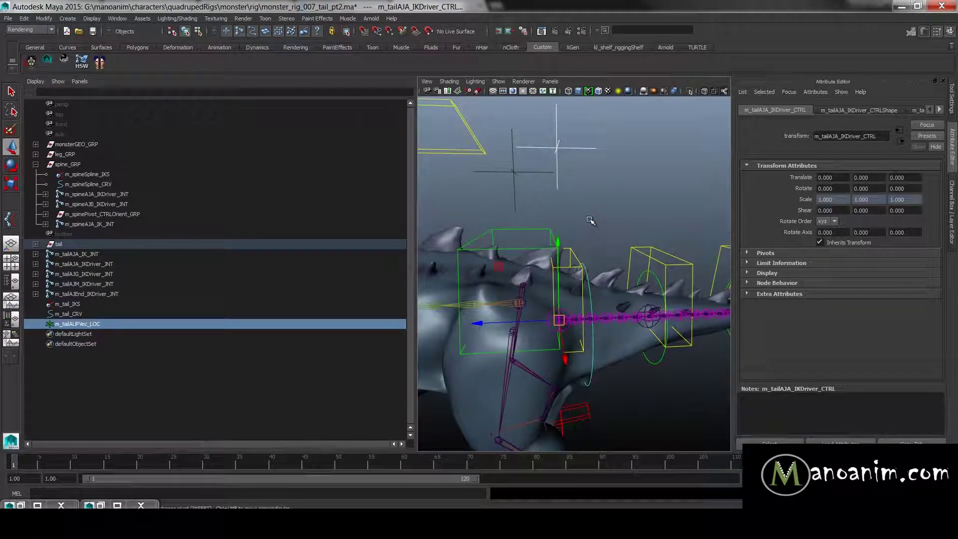
{"action": "key", "text": "p"}
{"action": "left_click", "coordinate": [617, 178]}
- Test-rotate m_tailAJA_IKDriver_CTRL, undo the rotation and clear the selection
{"action": "left_click", "coordinate": [591, 294]}
{"action": "key", "text": "e"}
{"action": "left_click_drag", "start_coordinate": [563, 264], "coordinate": [574, 370]}
{"action": "key", "text": "ctrl+z"}
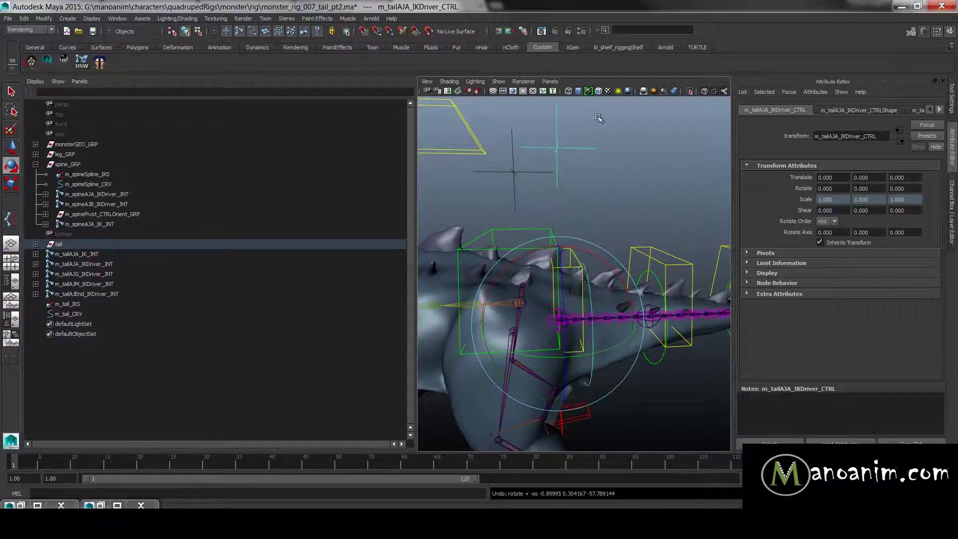
{"action": "left_click", "coordinate": [624, 177]}
- Group m_tailAJA_IK_JNT, the four tail IKDriver joints, m_tail_IKS and m_tail_CRV as tailIK inside the tail group
{"action": "left_click_drag", "start_coordinate": [65, 256], "coordinate": [67, 315]}
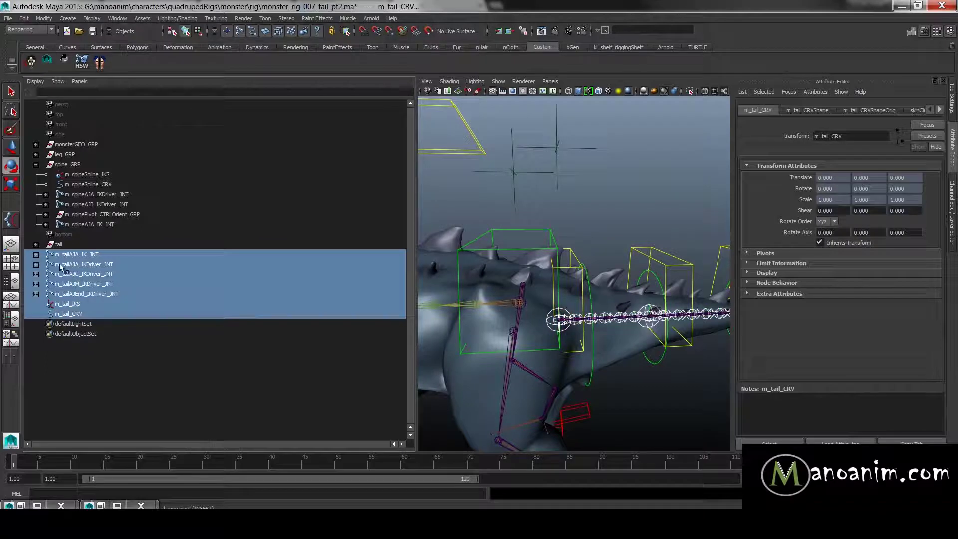
{"action": "key", "text": "ctrl+g"}
{"action": "double_click", "coordinate": [76, 254]}
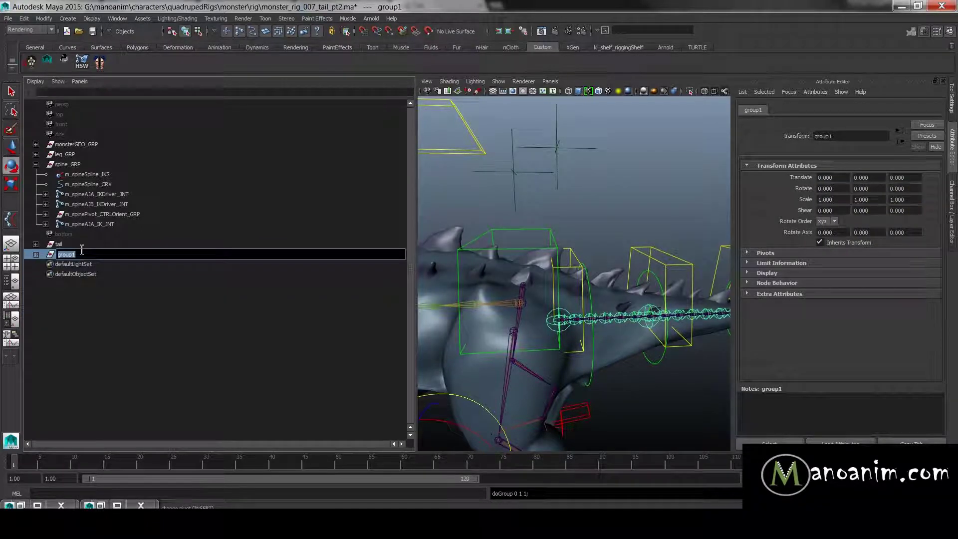
{"action": "type", "text": "TA"}
{"action": "key", "text": "BackSpace"}
{"action": "key", "text": "BackSpace"}
{"action": "key", "text": "Caps_Lock"}
{"action": "type", "text": "tal"}
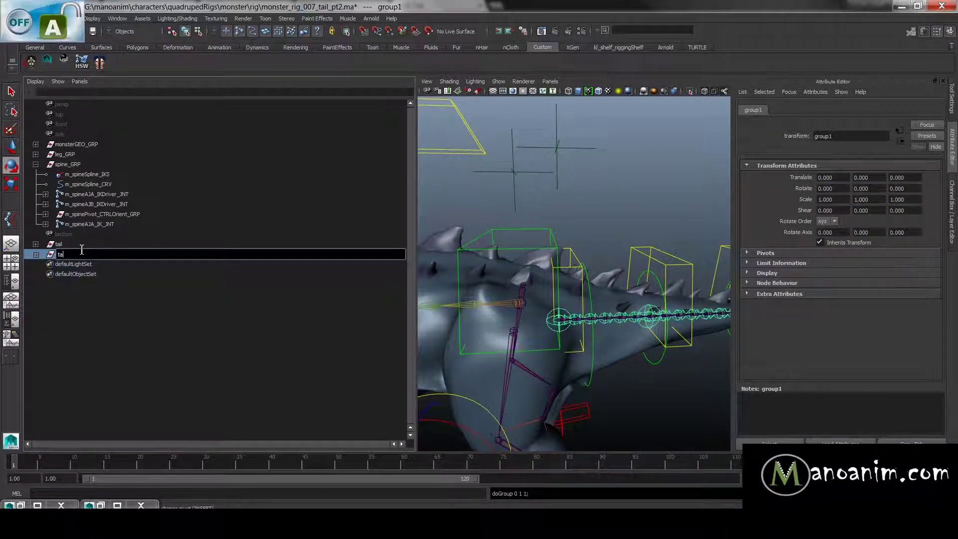
{"action": "type", "text": "lIK"}
{"action": "key", "text": "Return"}
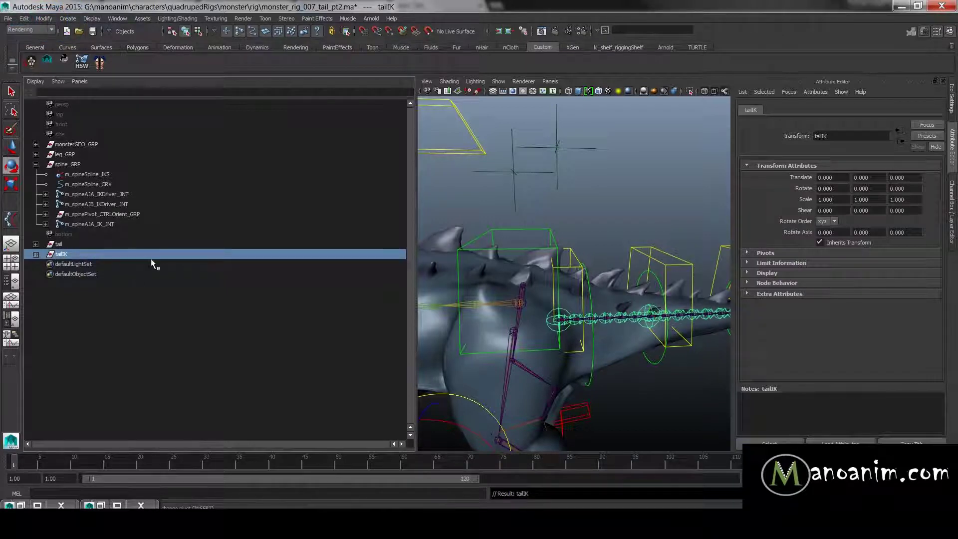
{"action": "middle_click_drag", "start_coordinate": [60, 255], "coordinate": [65, 244]}
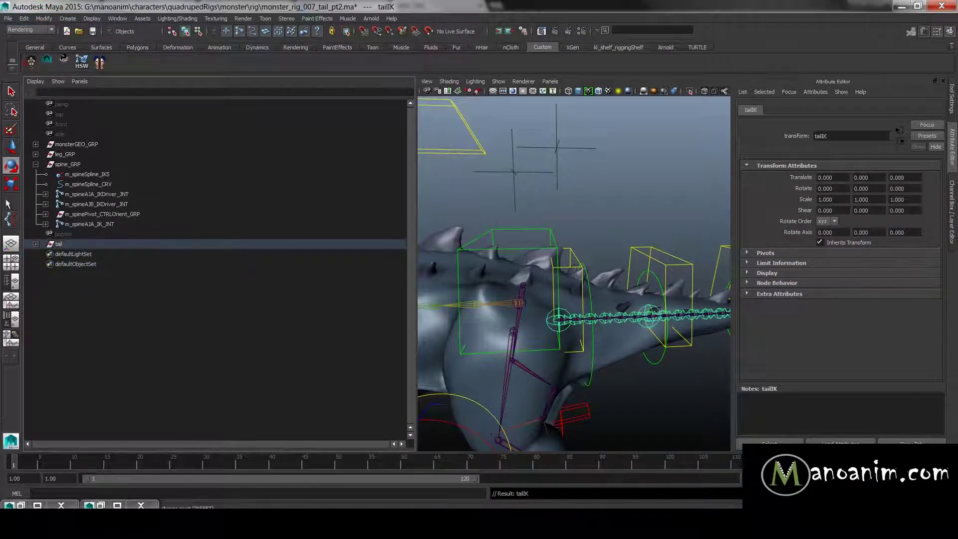
- Collapse spine_GRP, reorder the tail group directly below it in the outliner, and save the scene
{"action": "left_click", "coordinate": [36, 164]}
{"action": "left_click", "coordinate": [69, 186]}
{"action": "middle_click_drag", "start_coordinate": [70, 185], "coordinate": [70, 170]}
{"action": "left_click", "coordinate": [587, 206]}
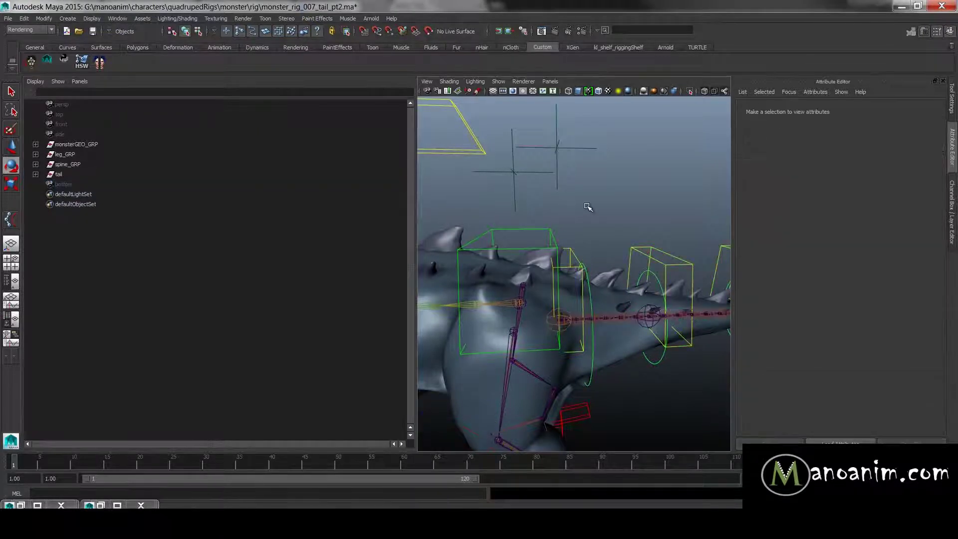
{"action": "key", "text": "q"}
{"action": "key", "text": "ctrl+s"}
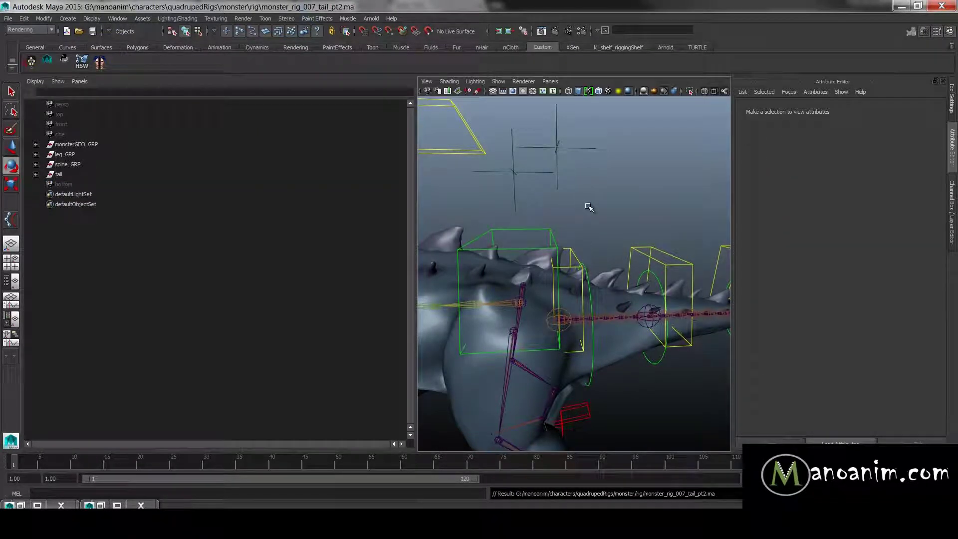
- Inspect the monster rig from several angles, covering the tail, spine, shoulder and front leg controls
{"action": "mouse_move", "coordinate": [616, 208]}
{"action": "right_mouse_down", "text": "alt"}
{"action": "mouse_move", "coordinate": [572, 207]}
{"action": "mouse_move", "coordinate": [632, 206]}
{"action": "right_mouse_up", "text": "alt"}
{"action": "middle_click_drag", "start_coordinate": [632, 207], "coordinate": [583, 210], "text": "alt"}
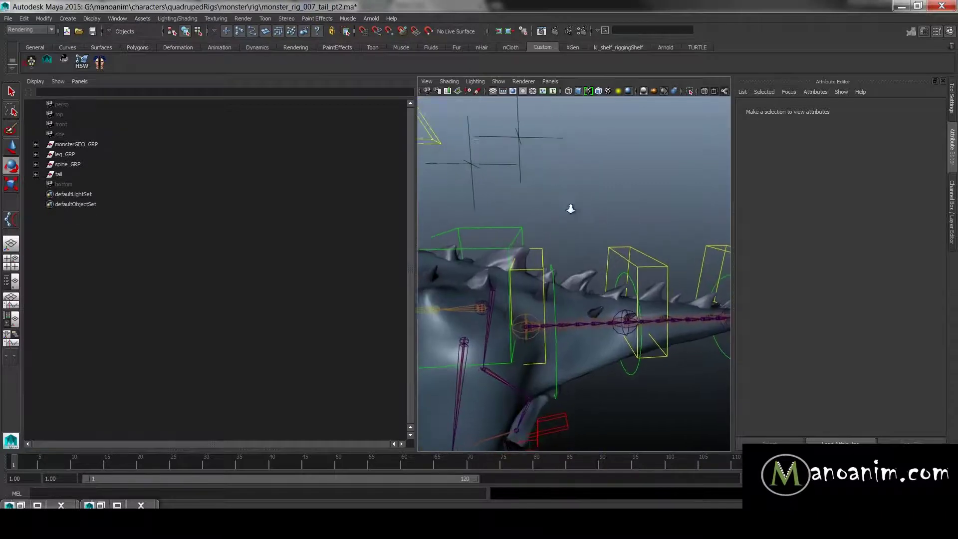
{"action": "right_click_drag", "start_coordinate": [584, 209], "coordinate": [536, 196], "text": "alt"}
{"action": "middle_click_drag", "start_coordinate": [537, 196], "coordinate": [546, 172], "text": "alt"}
{"action": "left_click_drag", "start_coordinate": [582, 210], "coordinate": [625, 208], "text": "alt"}
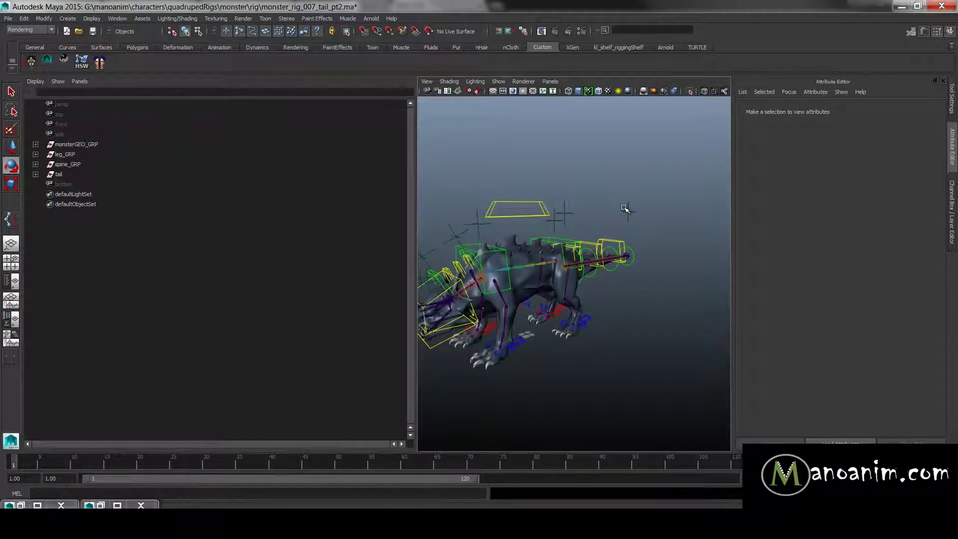
{"action": "left_click_drag", "start_coordinate": [557, 255], "coordinate": [558, 237], "text": "alt"}
{"action": "middle_click_drag", "start_coordinate": [590, 246], "coordinate": [599, 227], "text": "alt"}
{"action": "right_click_drag", "start_coordinate": [598, 227], "coordinate": [632, 248], "text": "alt"}
{"action": "middle_click_drag", "start_coordinate": [588, 249], "coordinate": [602, 235], "text": "alt"}
{"action": "left_click_drag", "start_coordinate": [628, 236], "coordinate": [574, 237], "text": "alt"}
{"action": "right_click_drag", "start_coordinate": [573, 236], "coordinate": [608, 242], "text": "alt"}
{"action": "middle_click_drag", "start_coordinate": [572, 221], "coordinate": [575, 222], "text": "alt"}
{"action": "scroll", "coordinate": [575, 221], "scroll_direction": "down", "scroll_amount": 3}
{"action": "left_click_drag", "start_coordinate": [575, 222], "coordinate": [667, 229], "text": "alt"}
{"action": "right_click_drag", "start_coordinate": [667, 229], "coordinate": [617, 195], "text": "alt"}
{"action": "middle_click_drag", "start_coordinate": [617, 196], "coordinate": [608, 256], "text": "alt"}
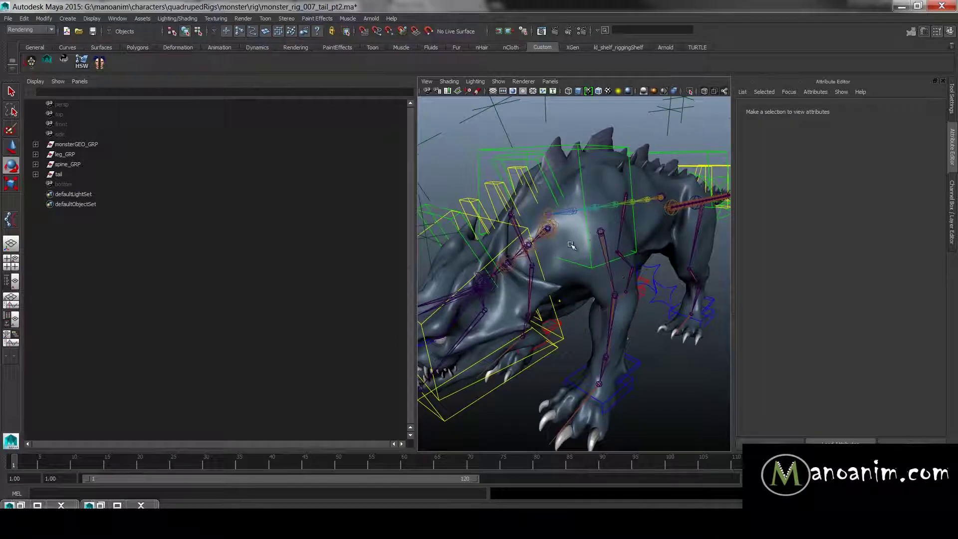
{"action": "left_click_drag", "start_coordinate": [596, 230], "coordinate": [592, 231], "text": "alt"}
{"action": "right_click_drag", "start_coordinate": [592, 231], "coordinate": [628, 216], "text": "alt"}
{"action": "right_click_drag", "start_coordinate": [653, 248], "coordinate": [635, 361], "text": "alt"}
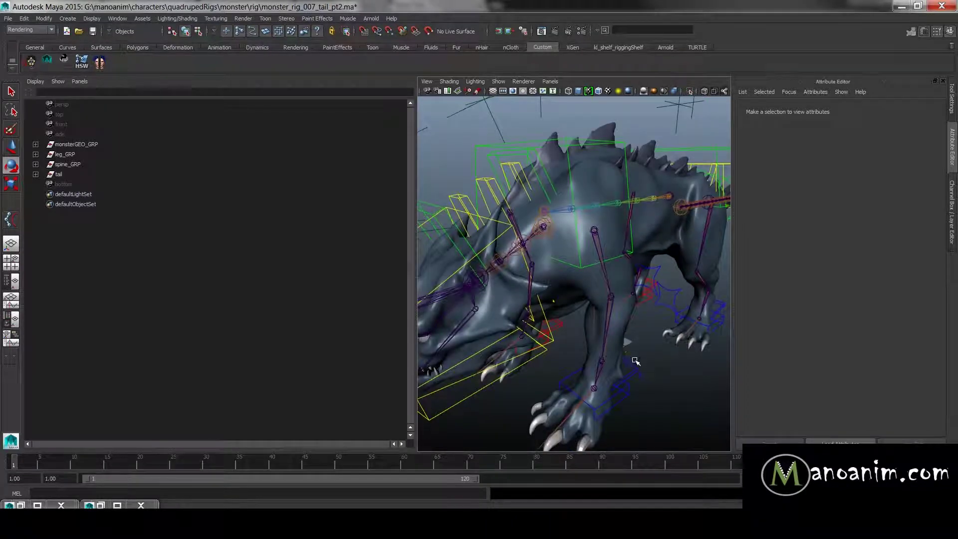
- Select l_legFront_CTRL, examine how the front leg joints sit against the shoulder and spine, and clear the selection
{"action": "key", "text": "w"}
{"action": "left_click", "coordinate": [627, 402]}
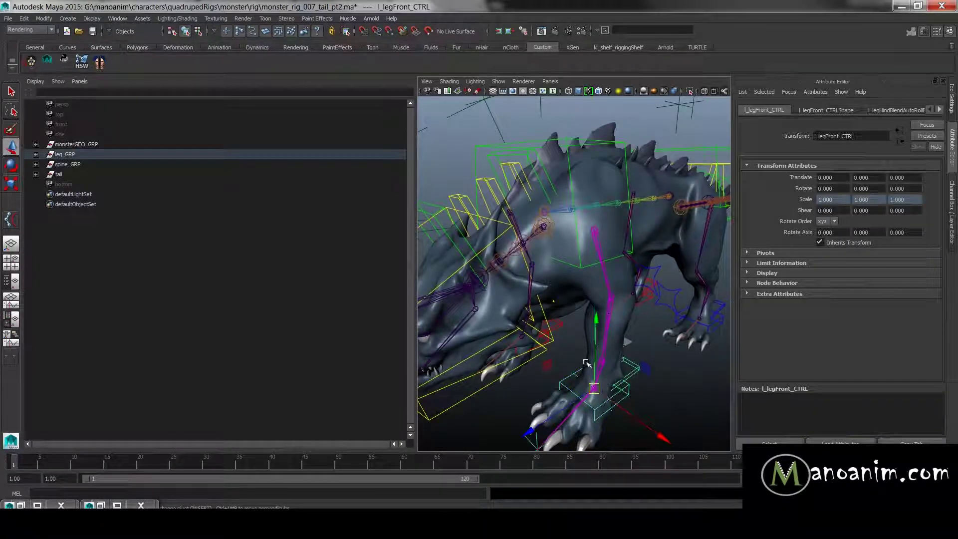
{"action": "left_click_drag", "start_coordinate": [597, 335], "coordinate": [512, 335], "text": "alt"}
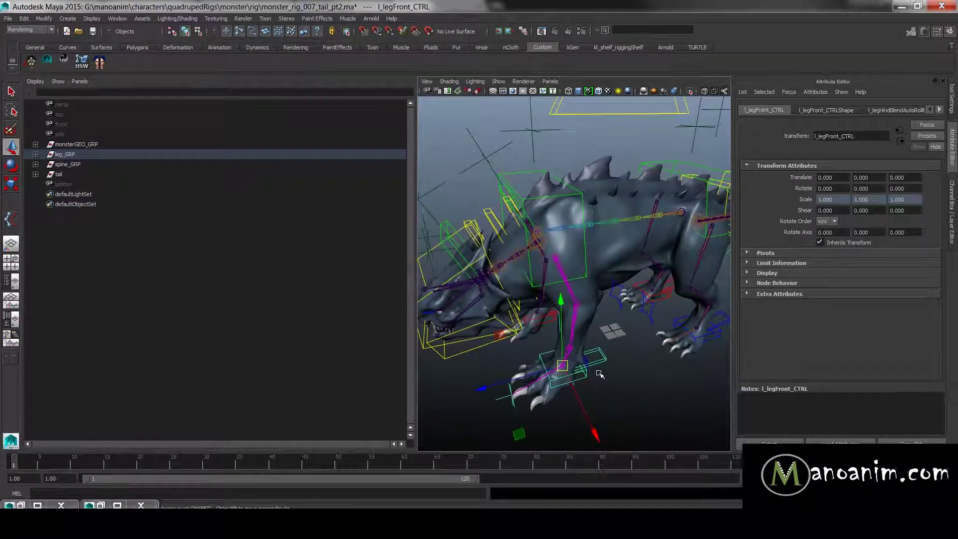
{"action": "right_click_drag", "start_coordinate": [573, 297], "coordinate": [646, 295], "text": "alt"}
{"action": "middle_click_drag", "start_coordinate": [572, 248], "coordinate": [602, 281], "text": "alt"}
{"action": "left_click_drag", "start_coordinate": [562, 311], "coordinate": [563, 252], "text": "alt"}
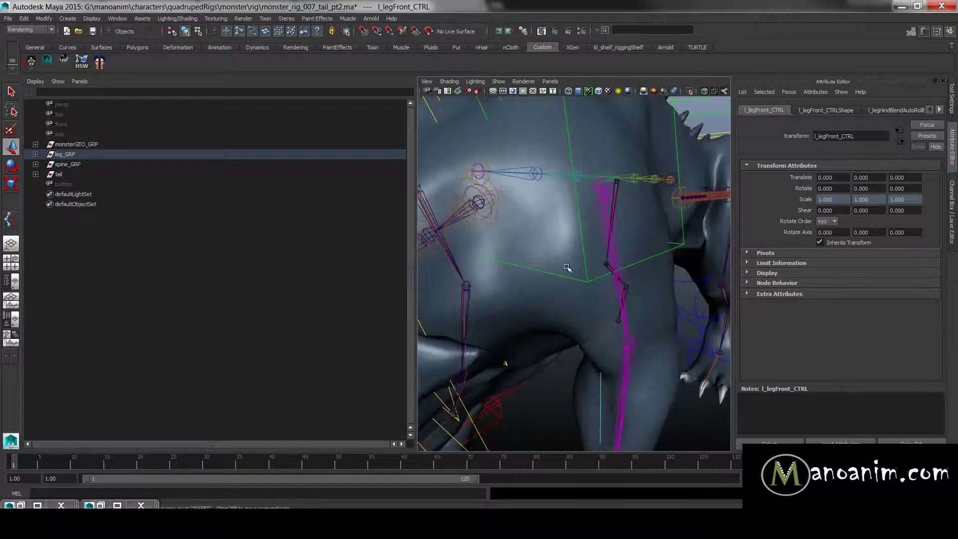
{"action": "left_click_drag", "start_coordinate": [521, 301], "coordinate": [488, 302], "text": "alt"}
{"action": "left_click_drag", "start_coordinate": [628, 174], "coordinate": [551, 172], "text": "alt"}
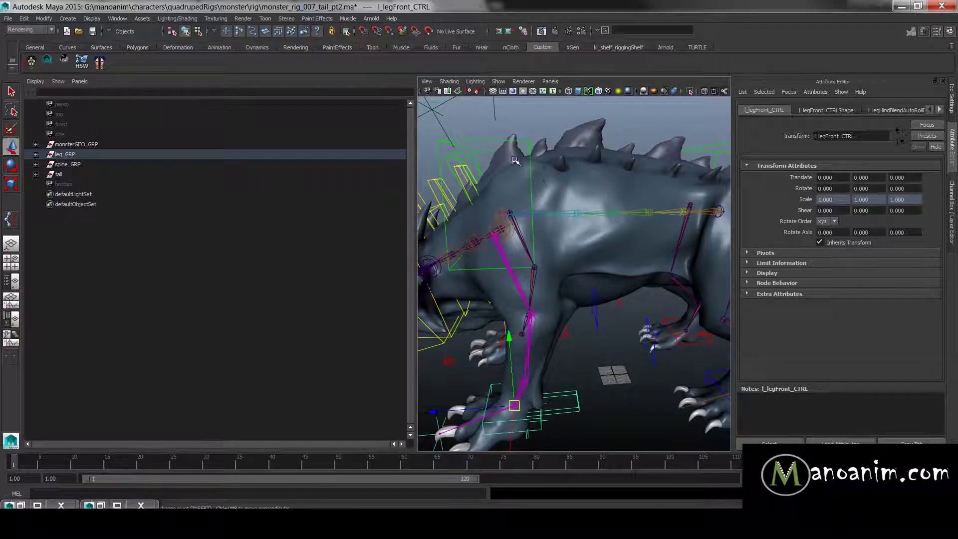
{"action": "right_click_drag", "start_coordinate": [637, 193], "coordinate": [592, 205], "text": "alt"}
{"action": "left_click_drag", "start_coordinate": [592, 205], "coordinate": [637, 238], "text": "alt"}
{"action": "right_click_drag", "start_coordinate": [638, 238], "coordinate": [603, 245], "text": "alt"}
{"action": "scroll", "coordinate": [603, 244], "scroll_direction": "up", "scroll_amount": 5}
{"action": "left_click", "coordinate": [697, 375]}
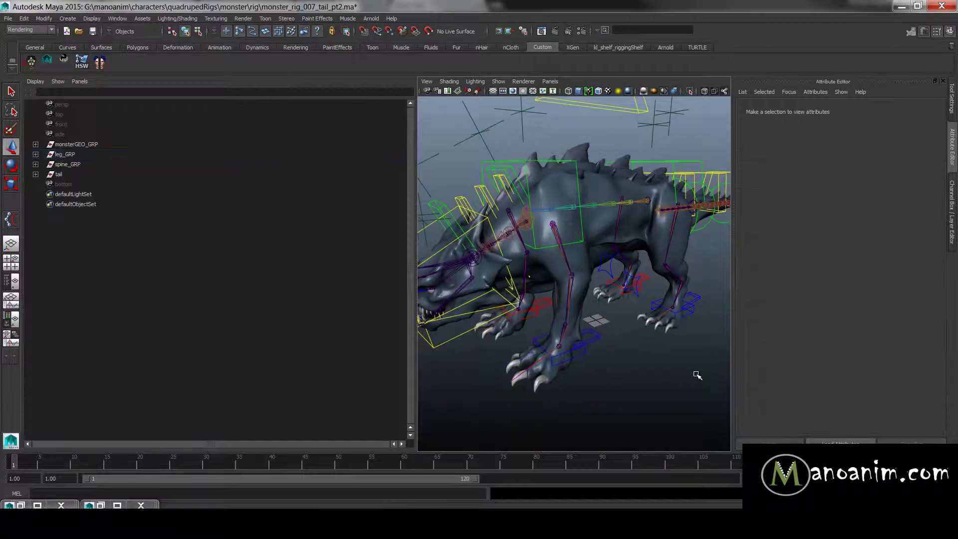
- Widen the viewport and review the complete monster rig from the side
{"action": "left_click_drag", "start_coordinate": [585, 284], "coordinate": [655, 232], "text": "alt"}
{"action": "right_click_drag", "start_coordinate": [655, 232], "coordinate": [601, 232], "text": "alt"}
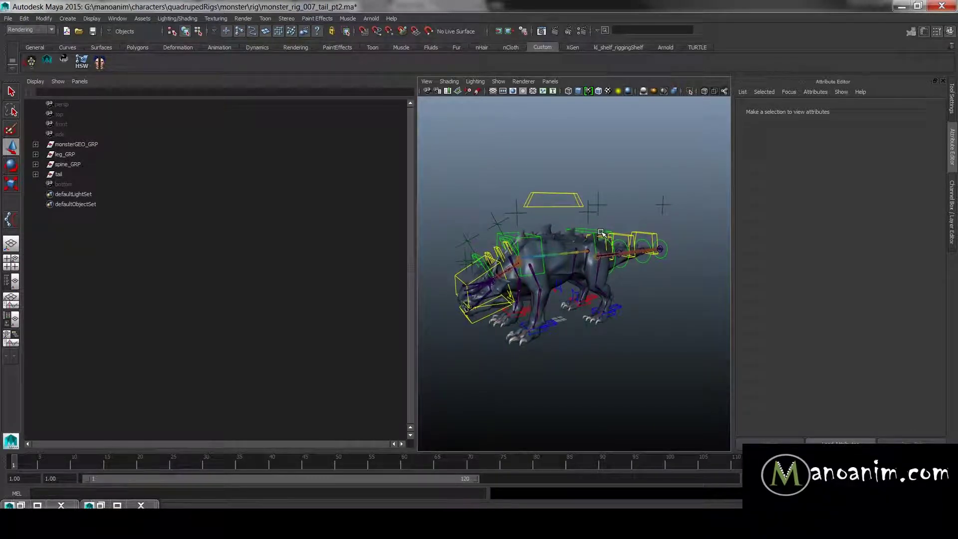
{"action": "left_click_drag", "start_coordinate": [416, 211], "coordinate": [234, 206]}
{"action": "left_click_drag", "start_coordinate": [501, 246], "coordinate": [529, 252], "text": "alt"}
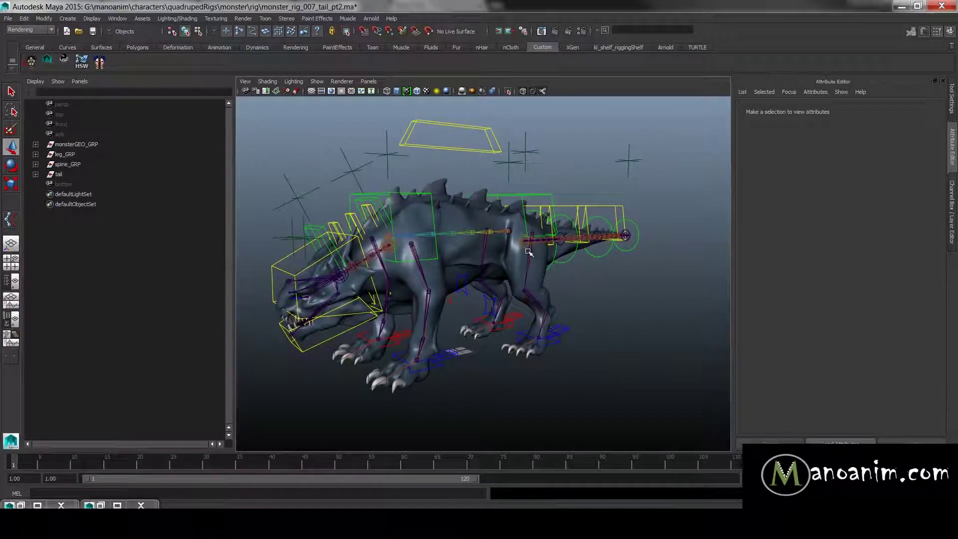
{"action": "left_click_drag", "start_coordinate": [484, 292], "coordinate": [498, 272], "text": "alt"}
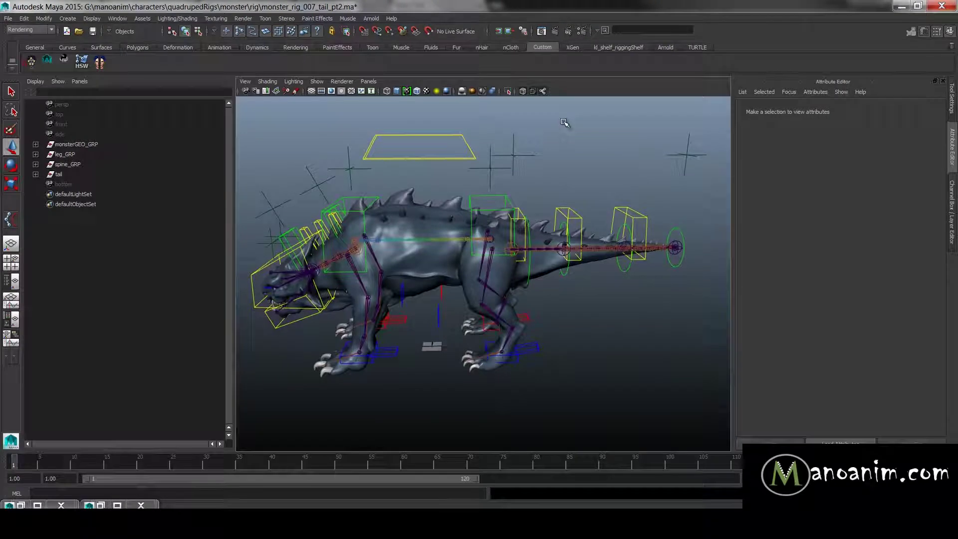